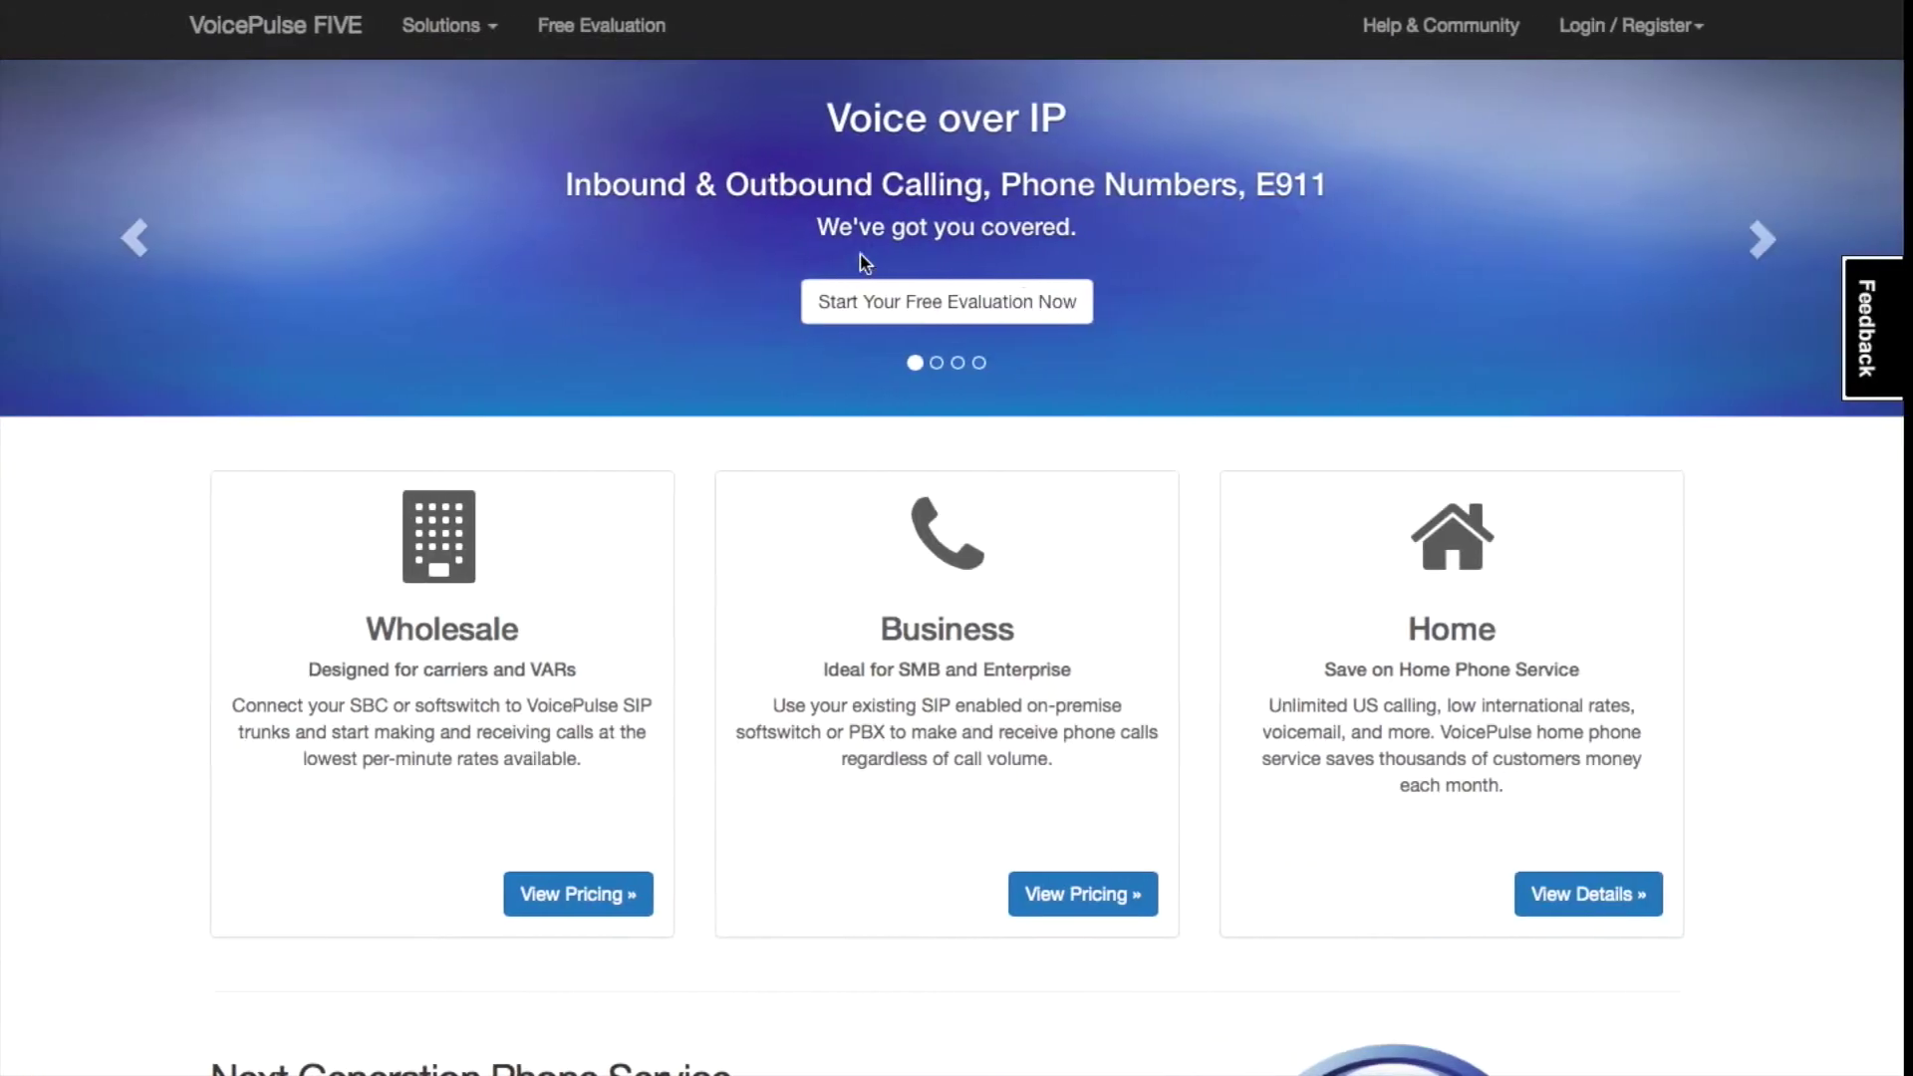
Log in to the VoicePulse FIVE portal with the saved autofilled credentials
left_click(1619, 27)
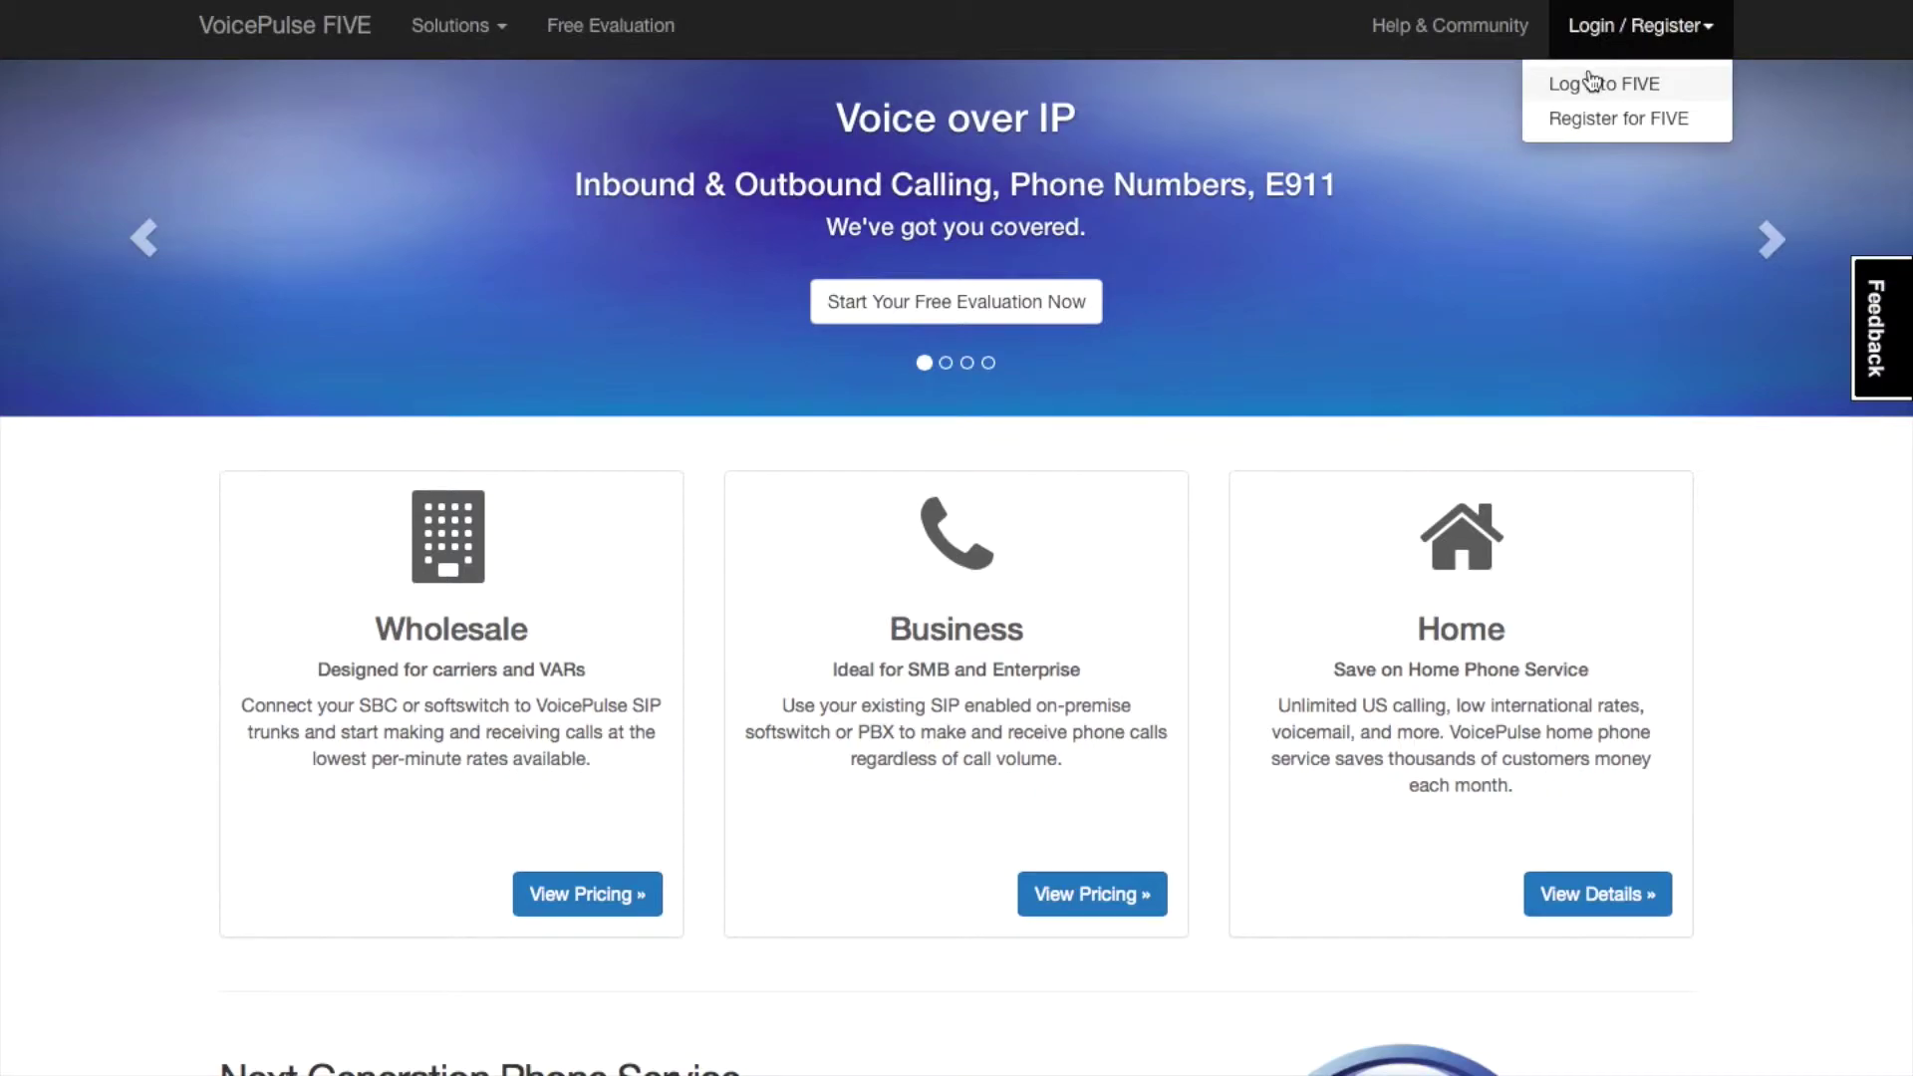
left_click(1590, 81)
left_click(957, 741)
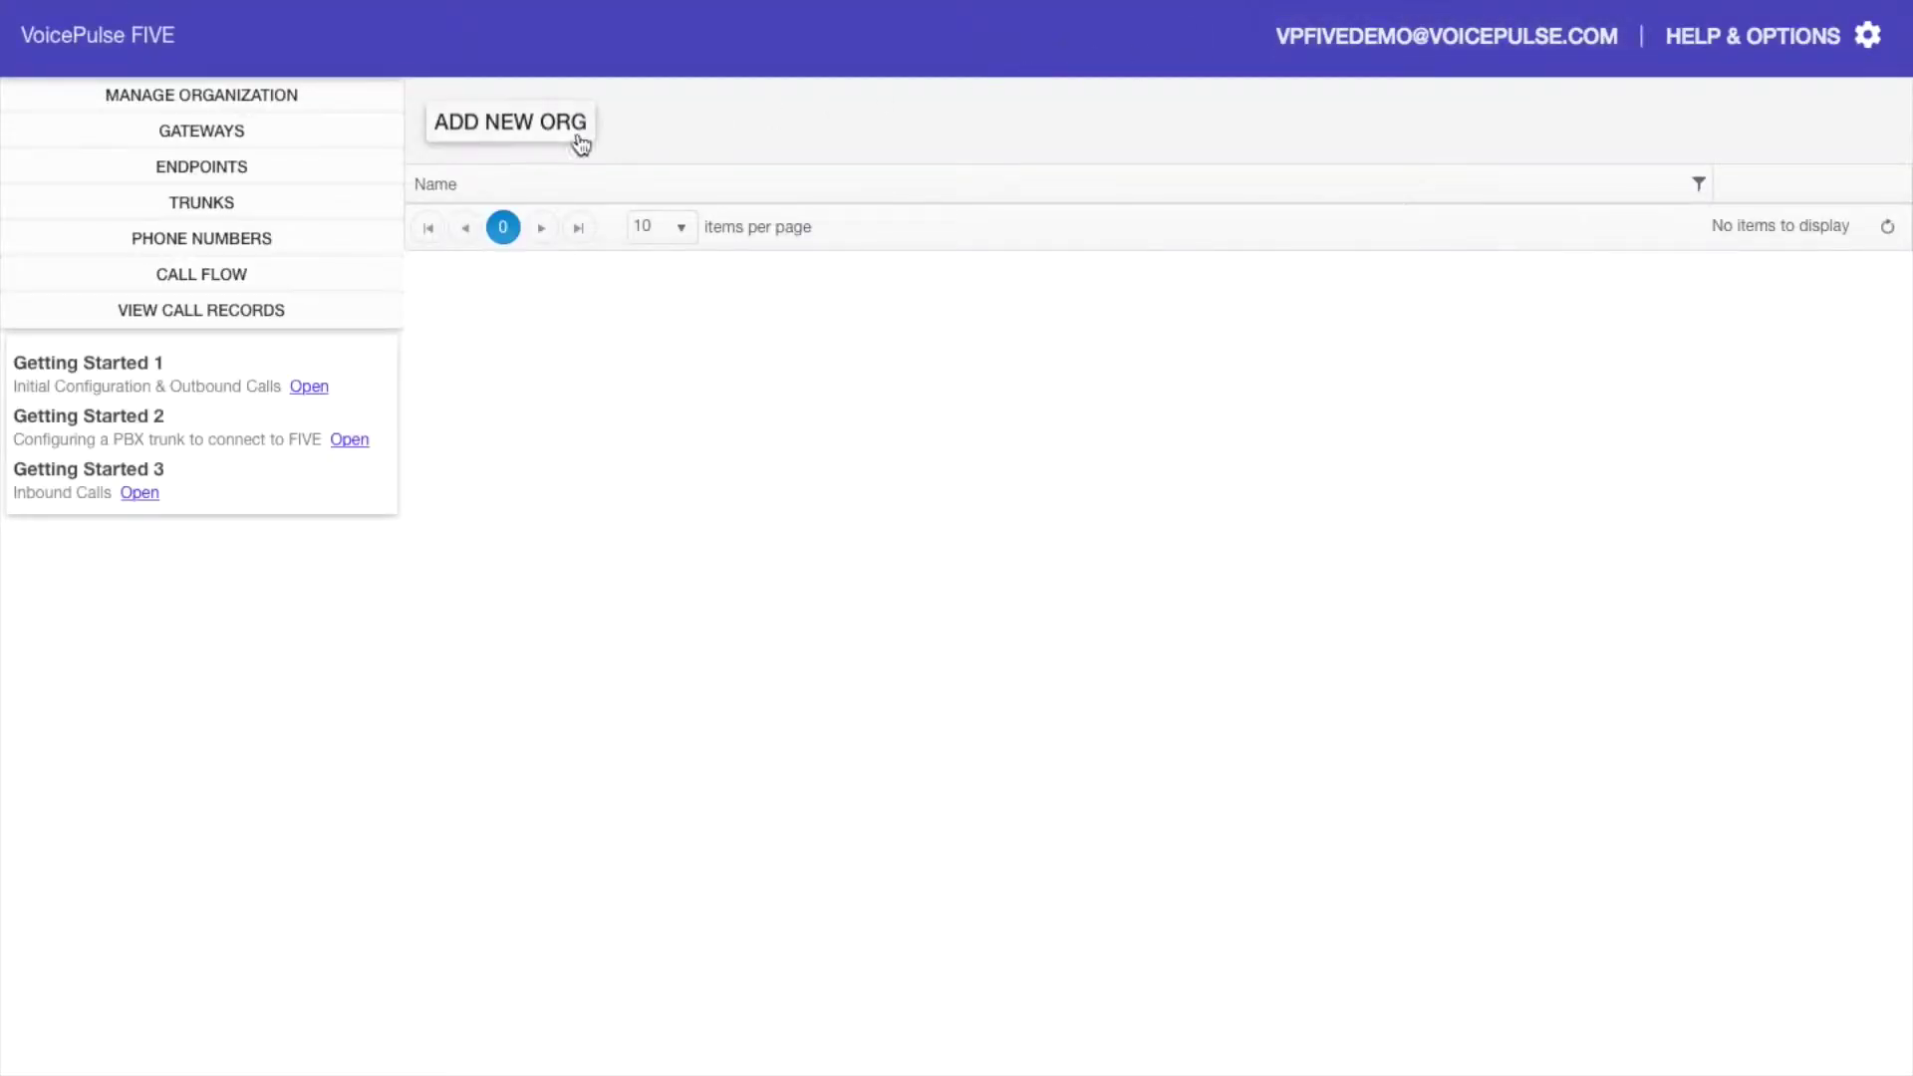
Create the organization 'My Company' and select it as the working organization
left_click(514, 128)
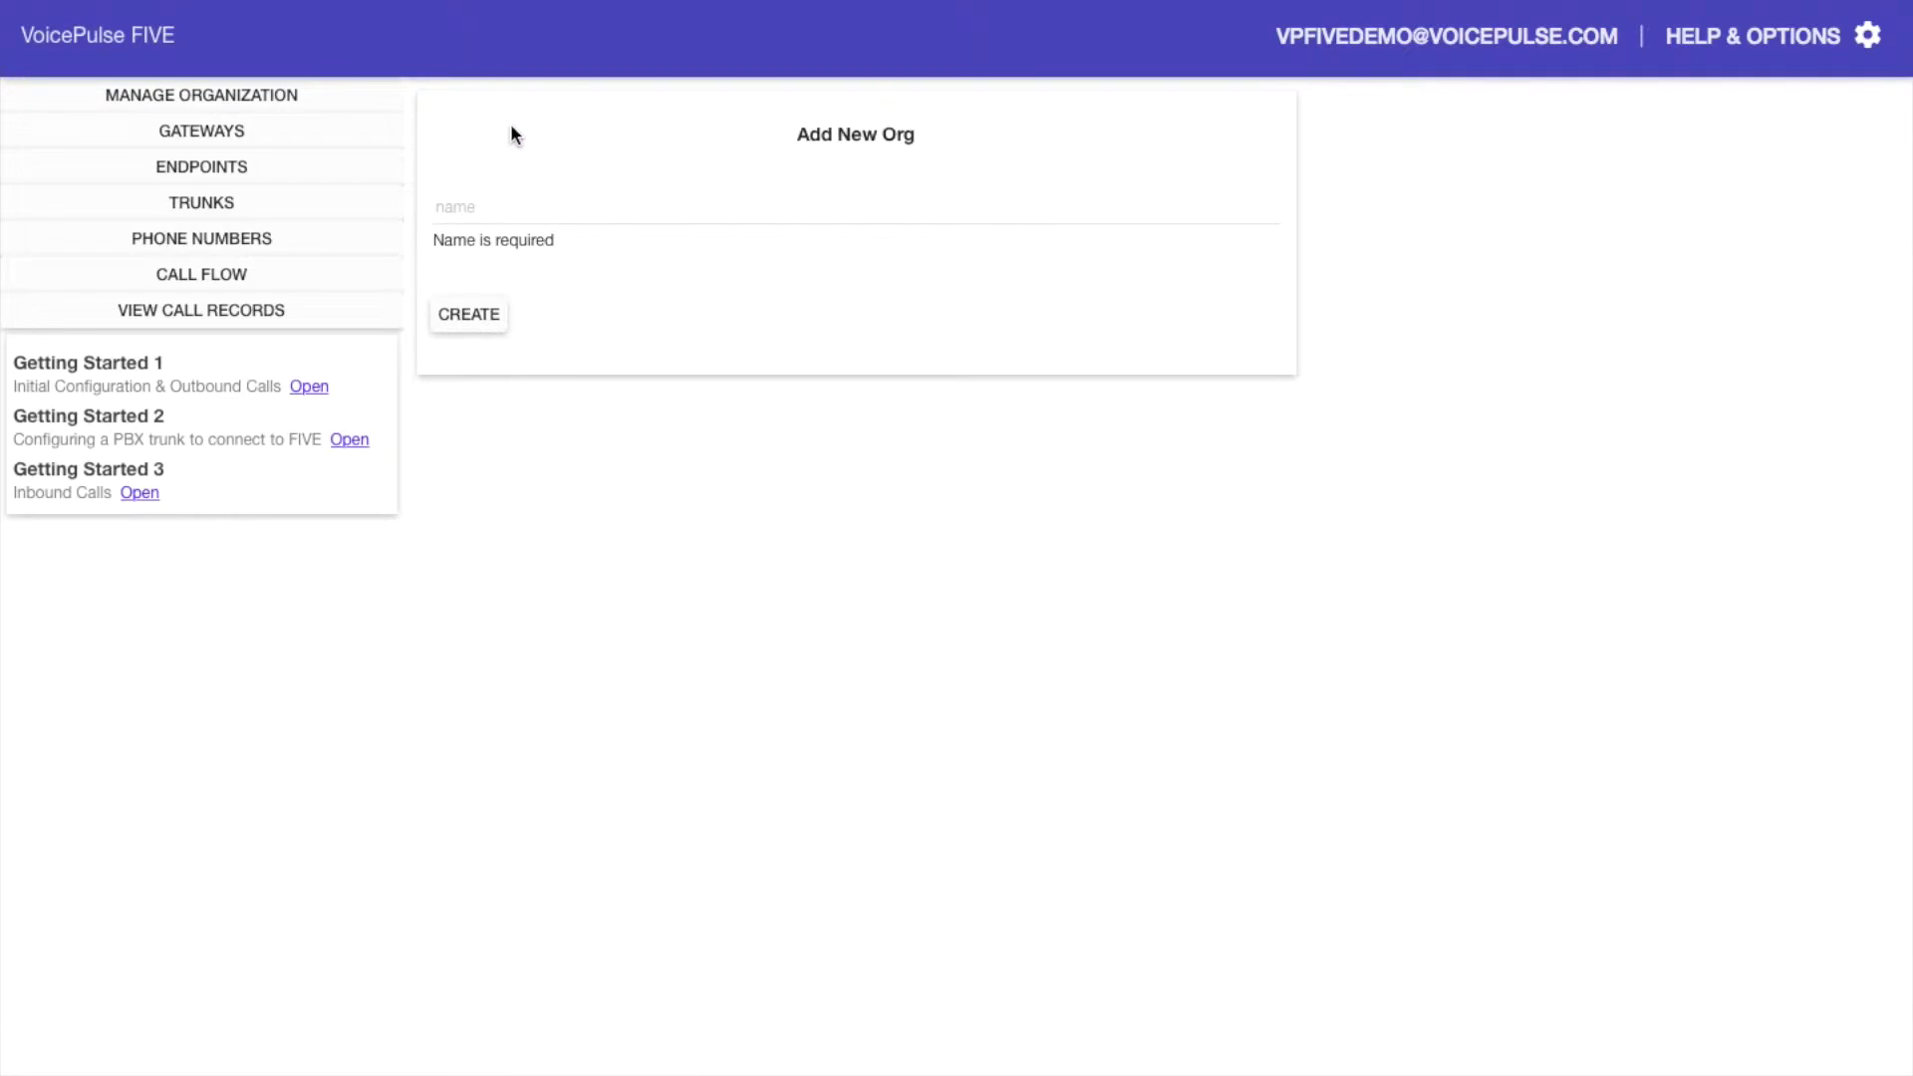
left_click(546, 199)
type("My")
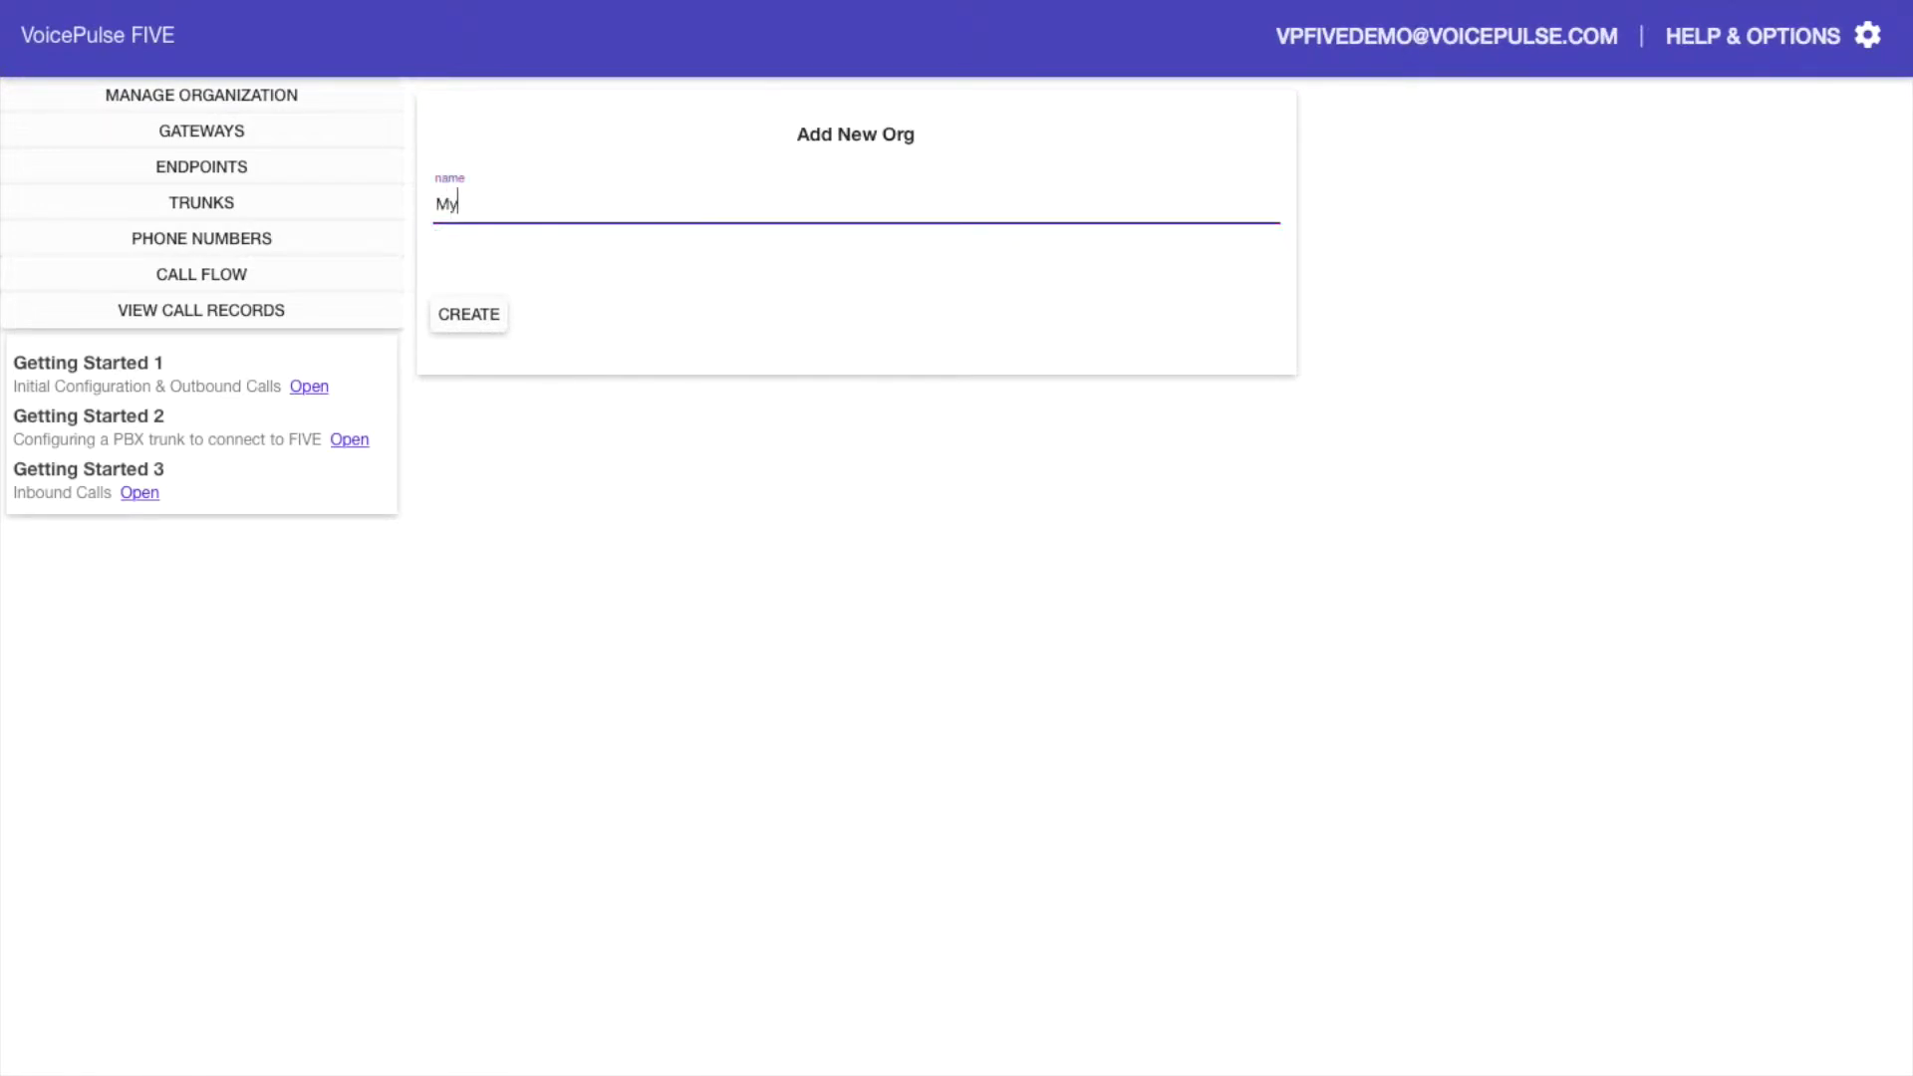
type(" Company")
left_click(470, 315)
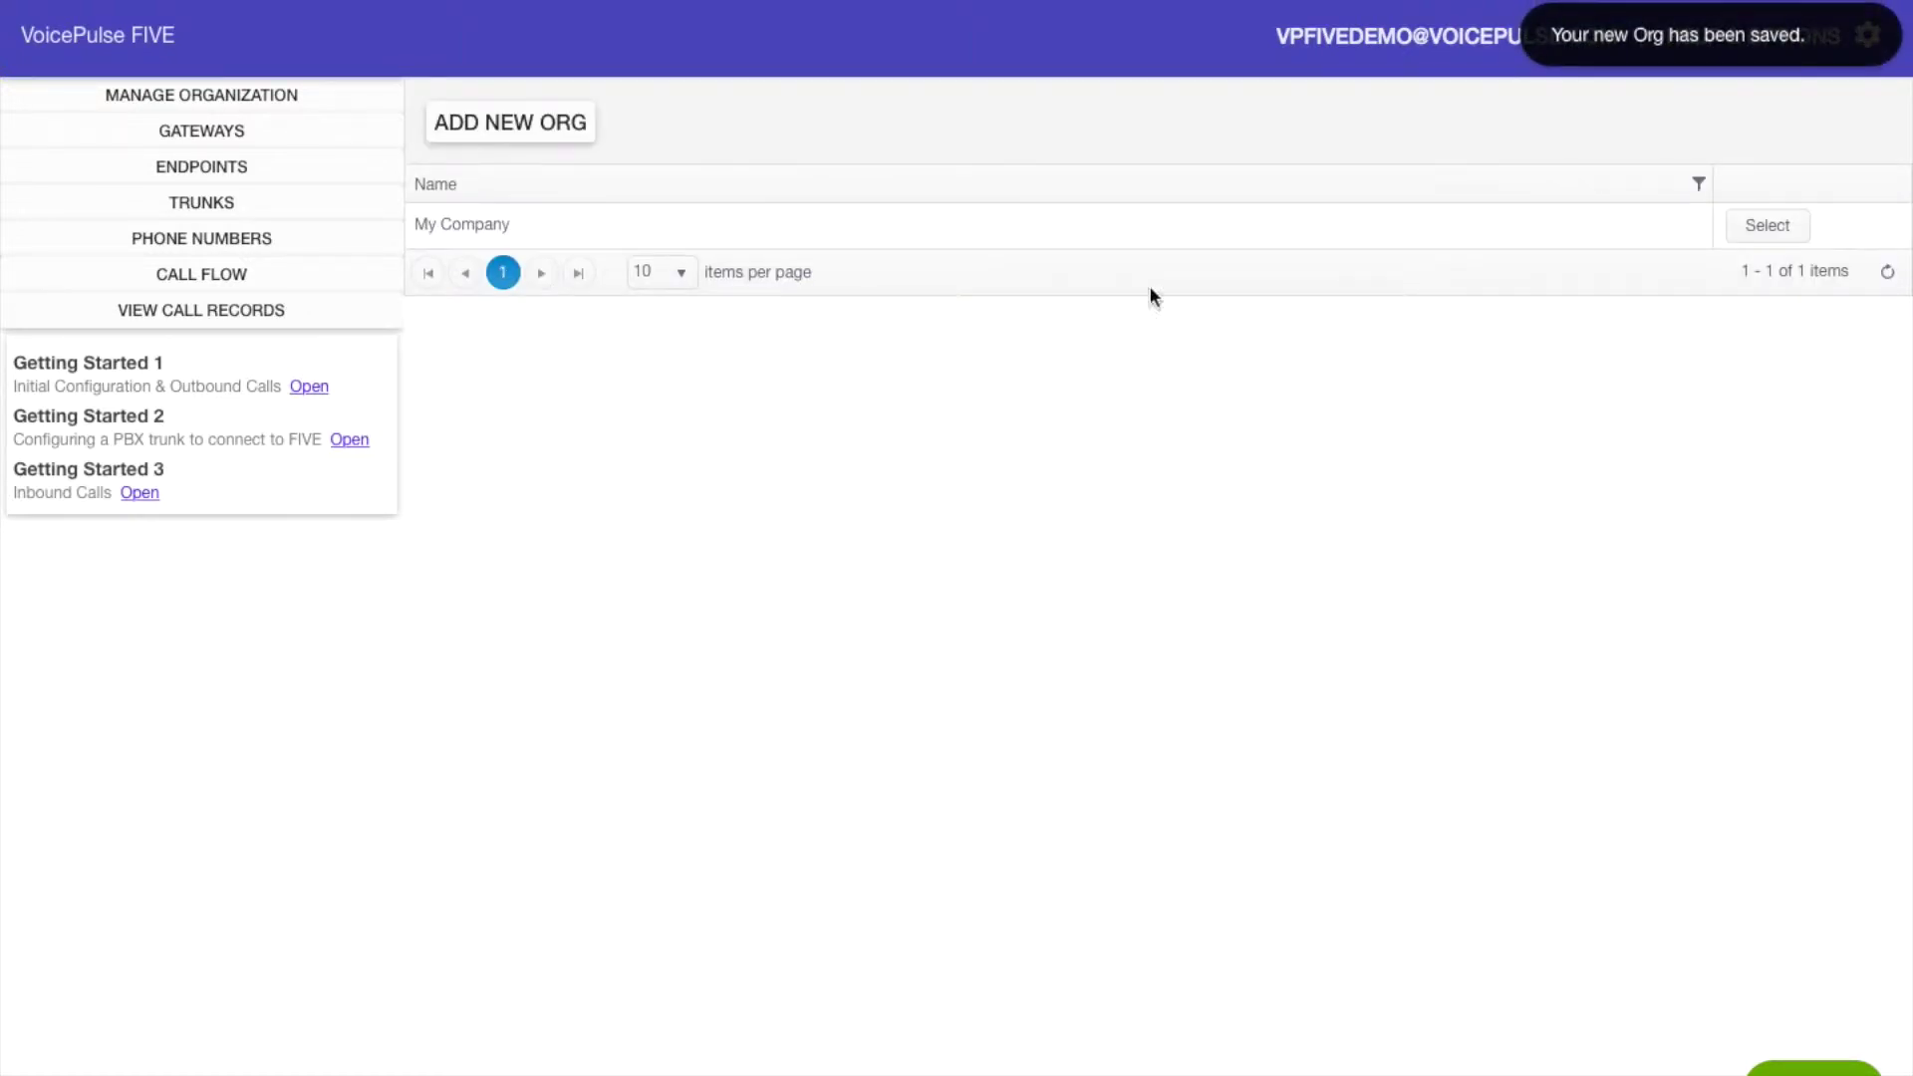
left_click(1756, 235)
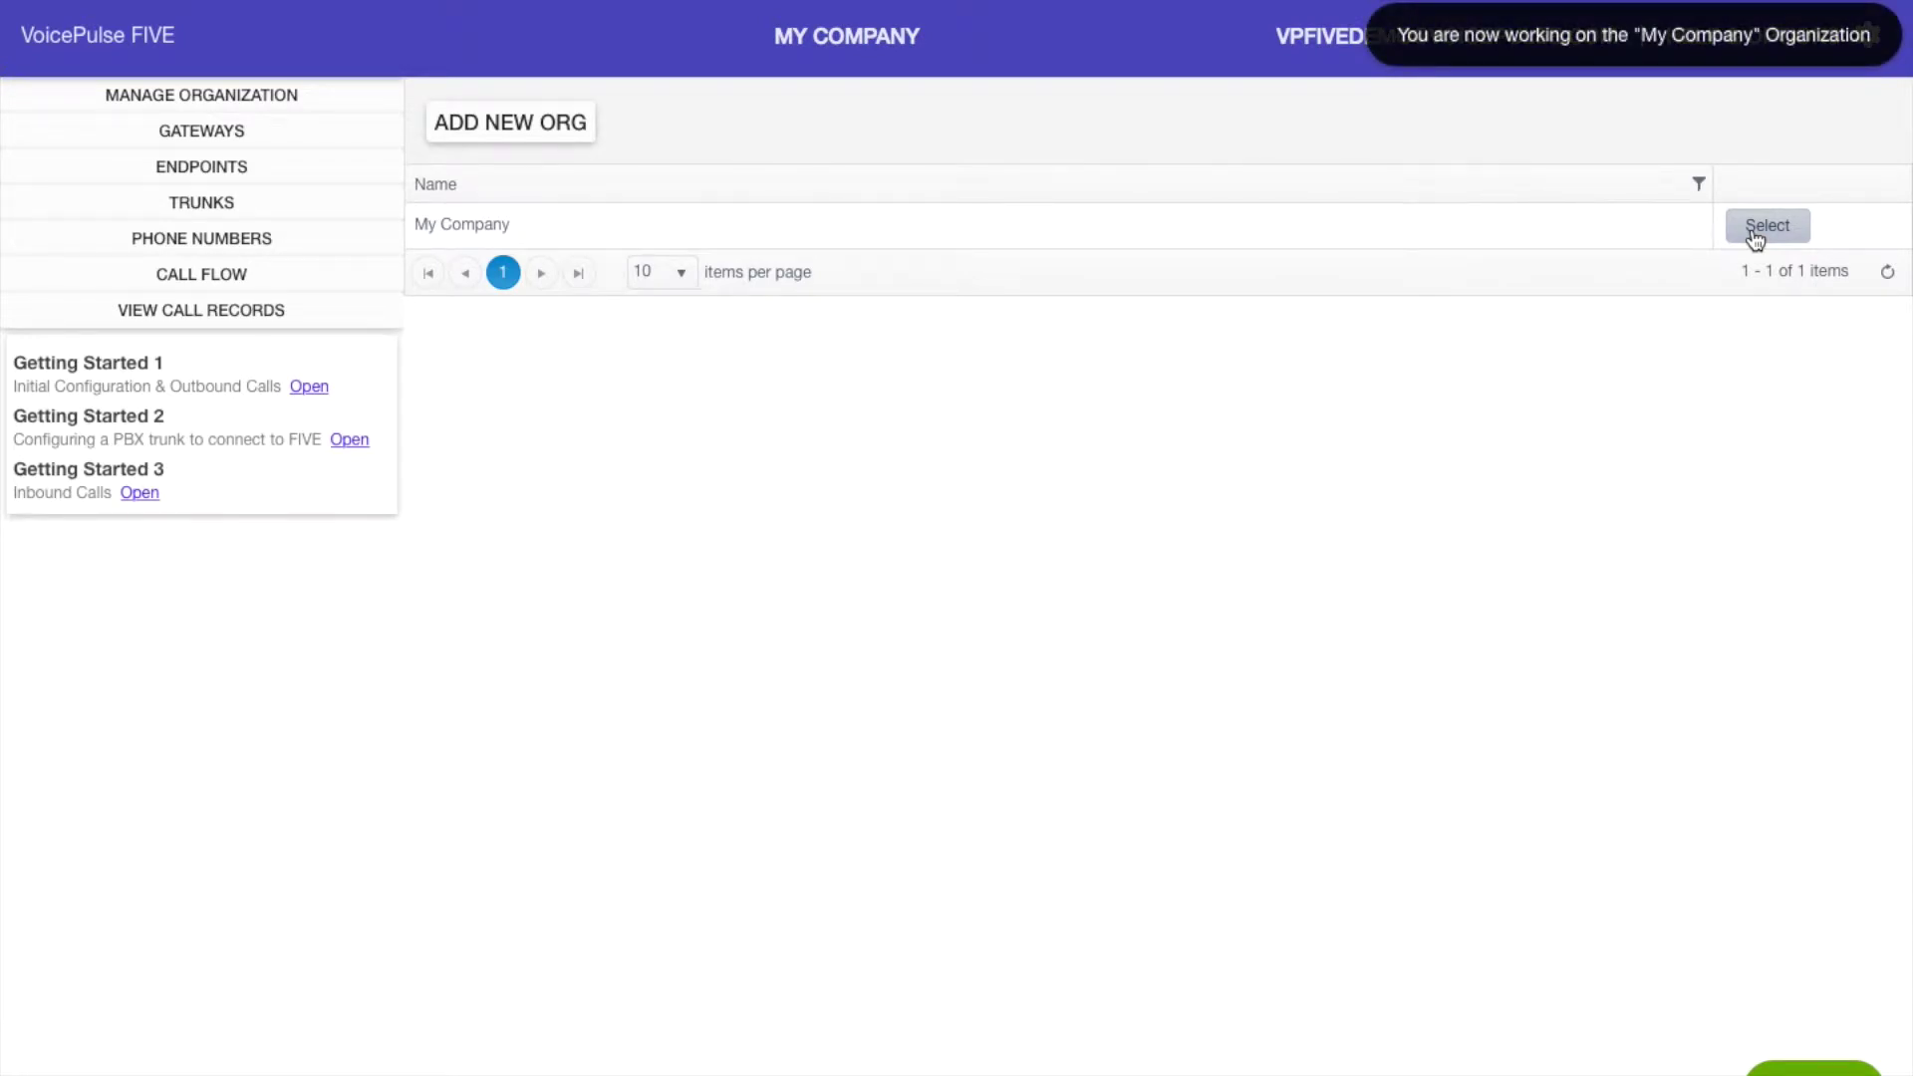
Add a gateway named 'My Company Gateway' with hostname mycompanygw and save it
left_click(298, 135)
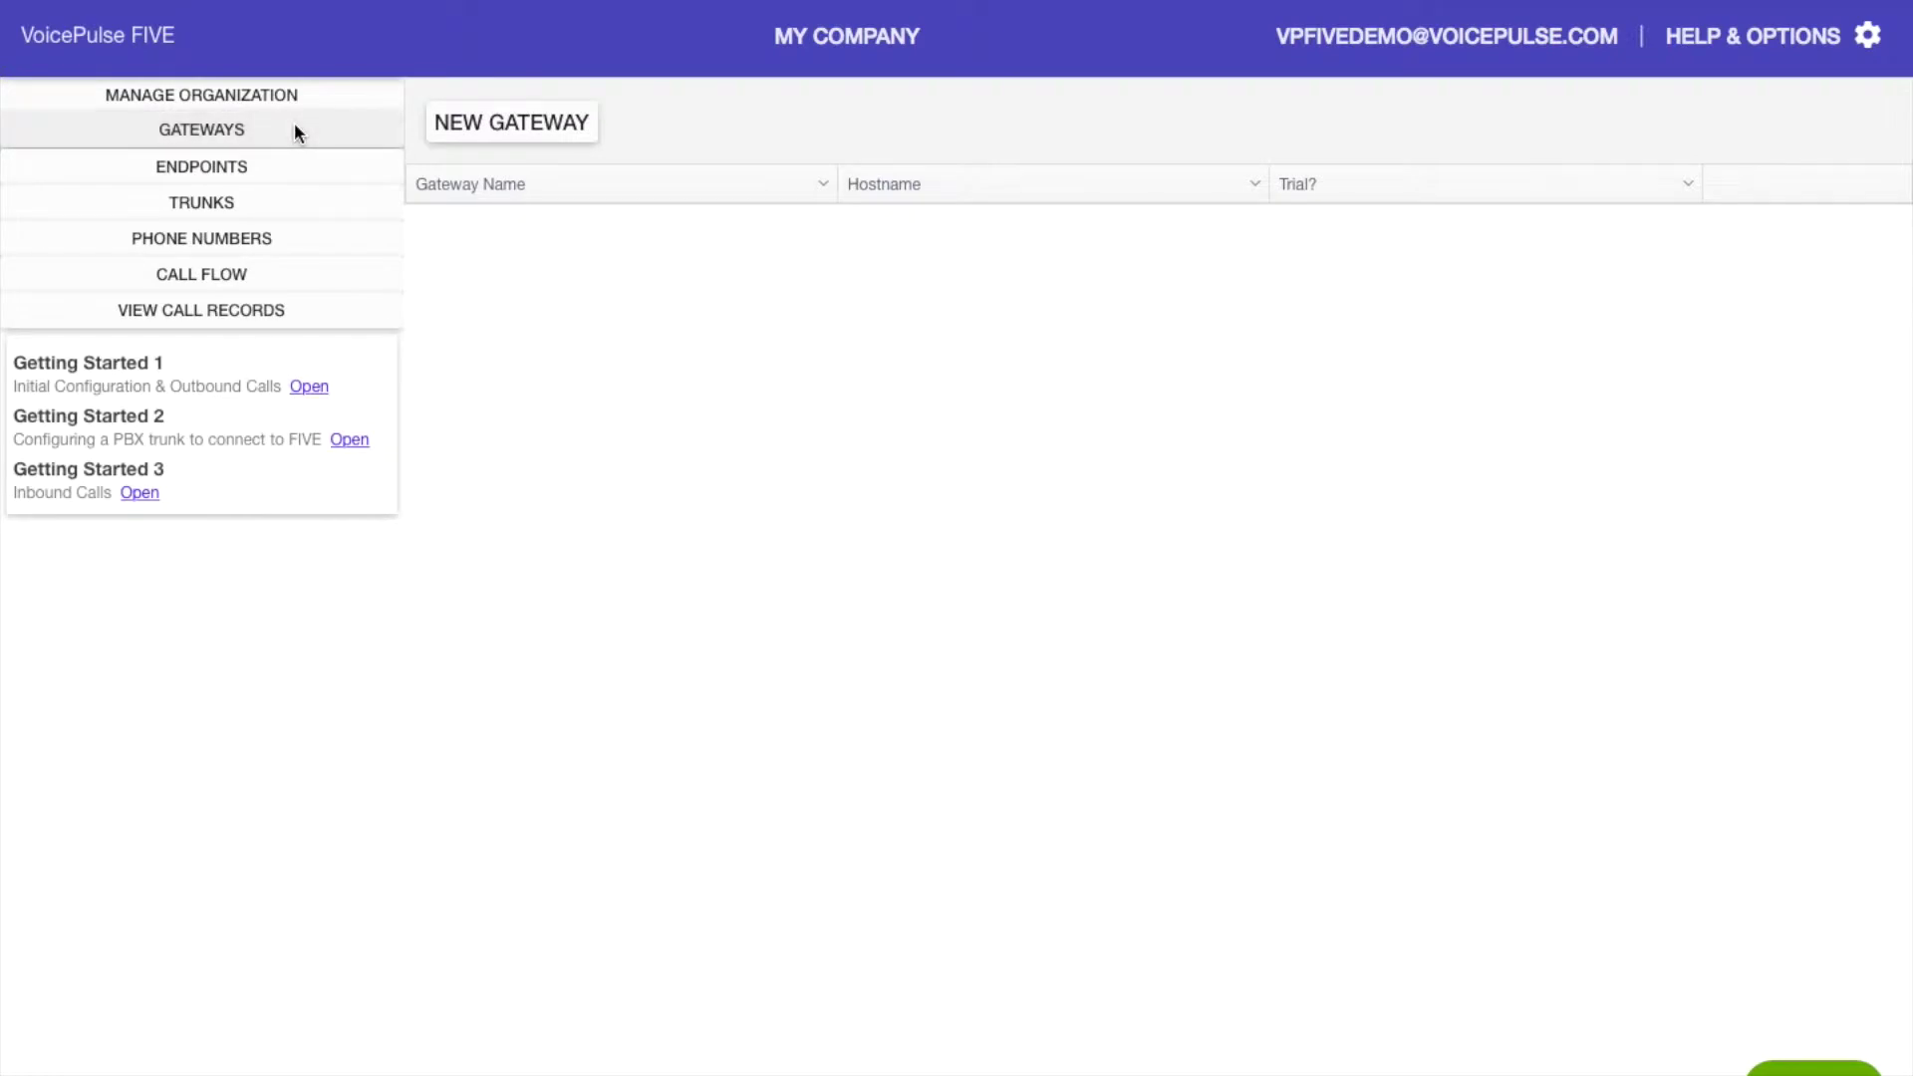
left_click(503, 120)
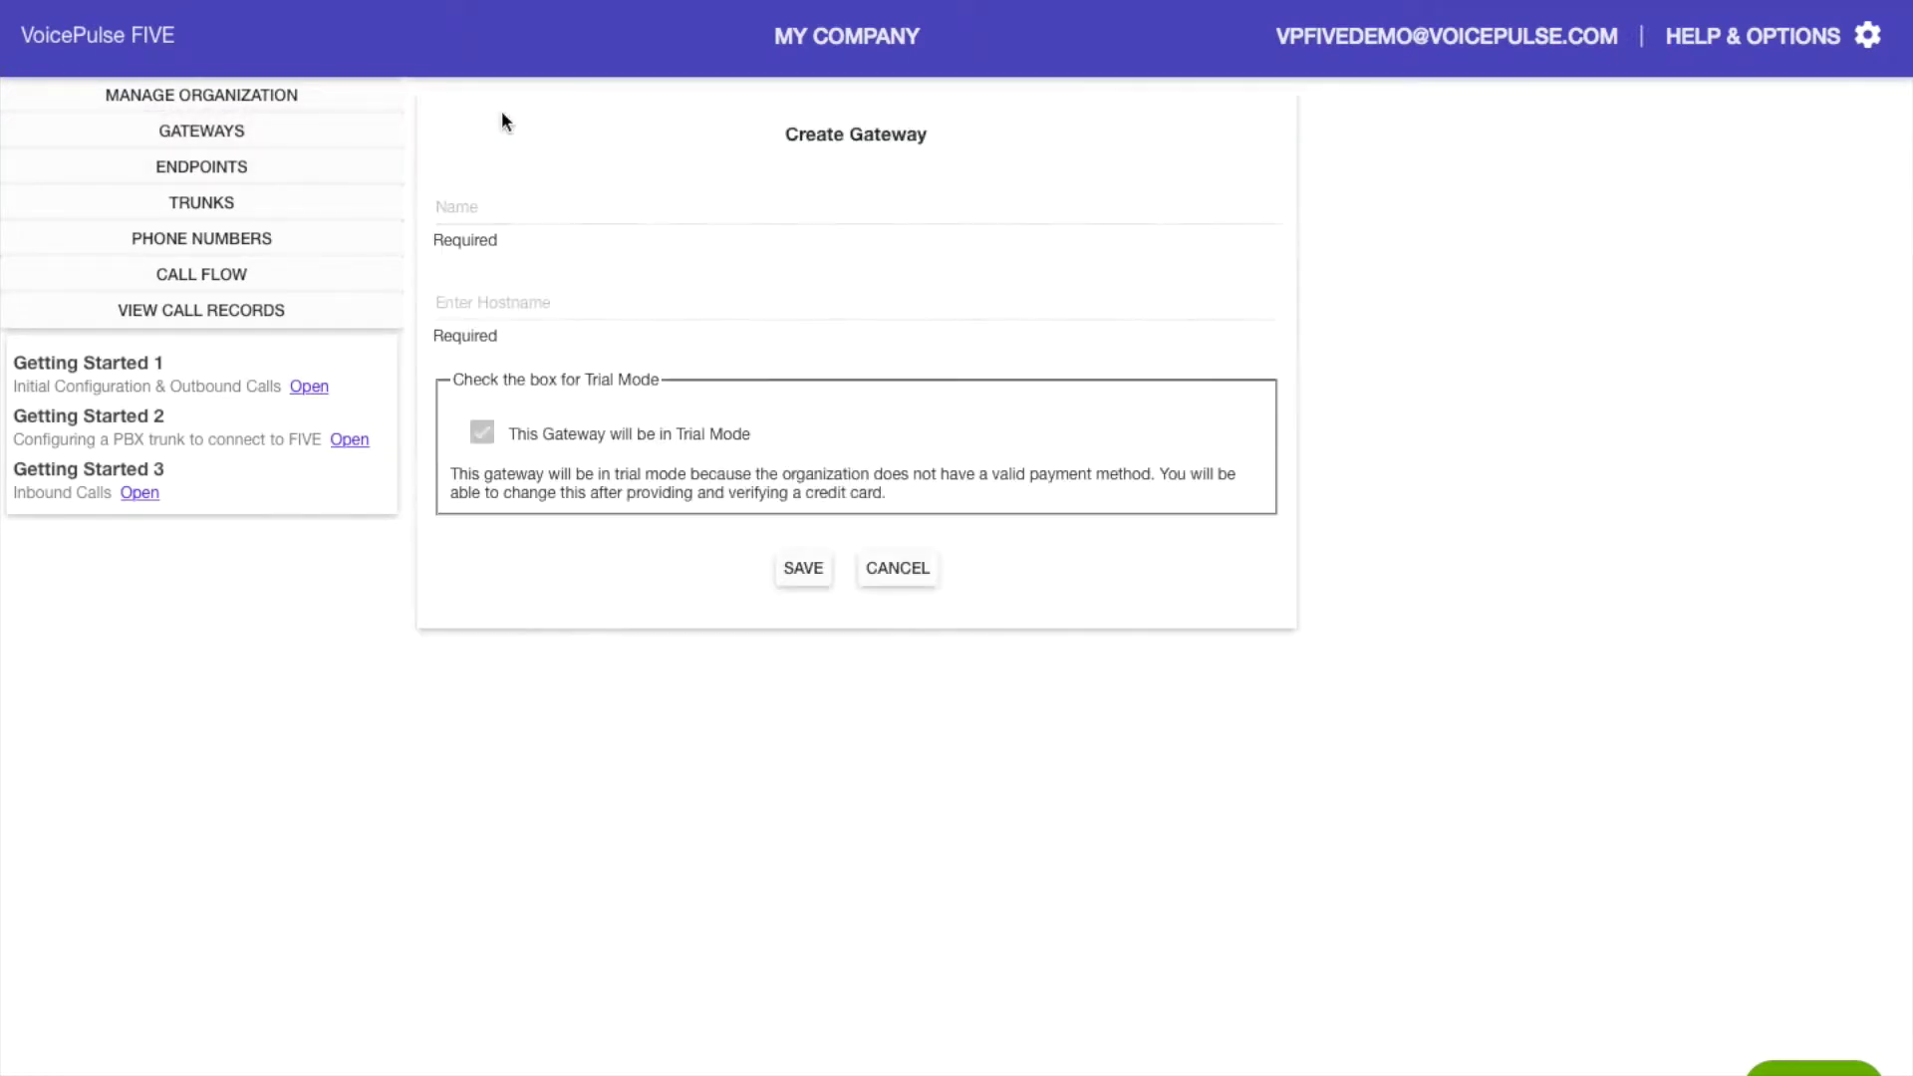
left_click(515, 195)
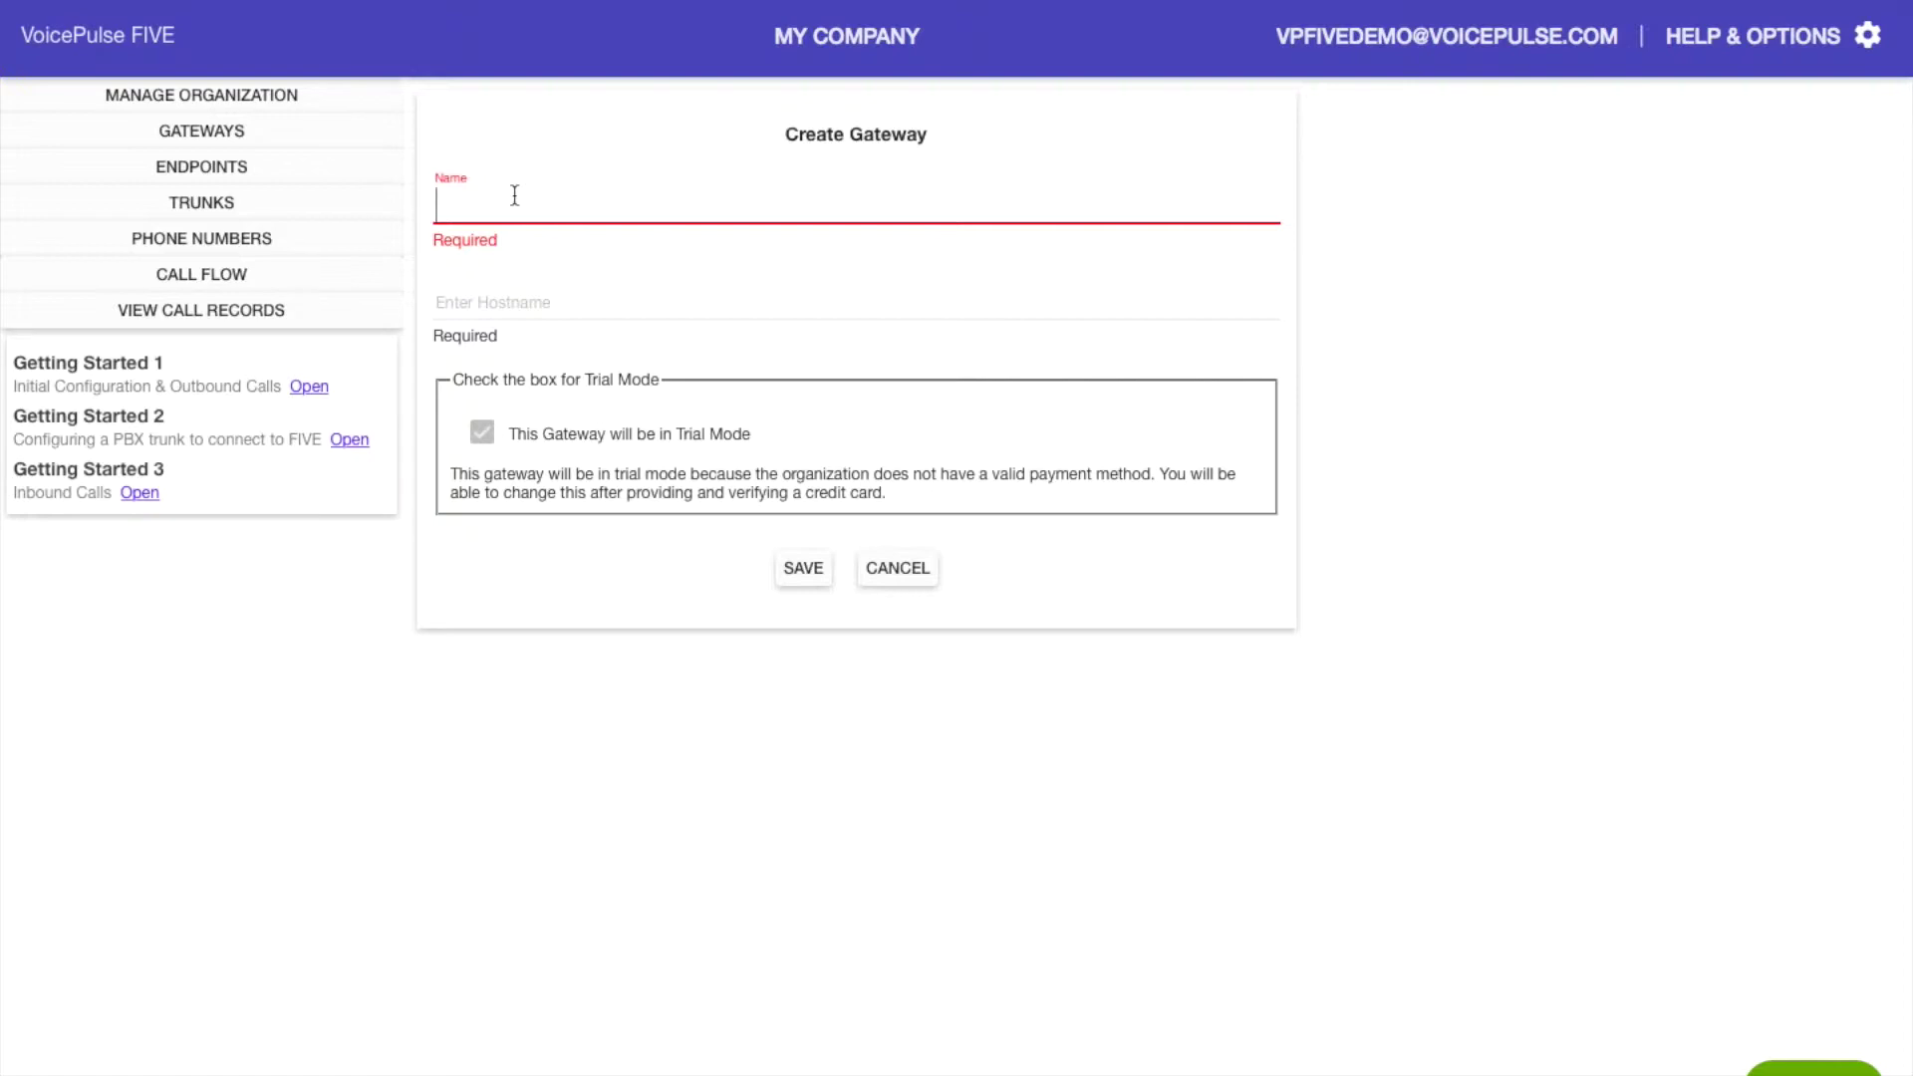
type("My ")
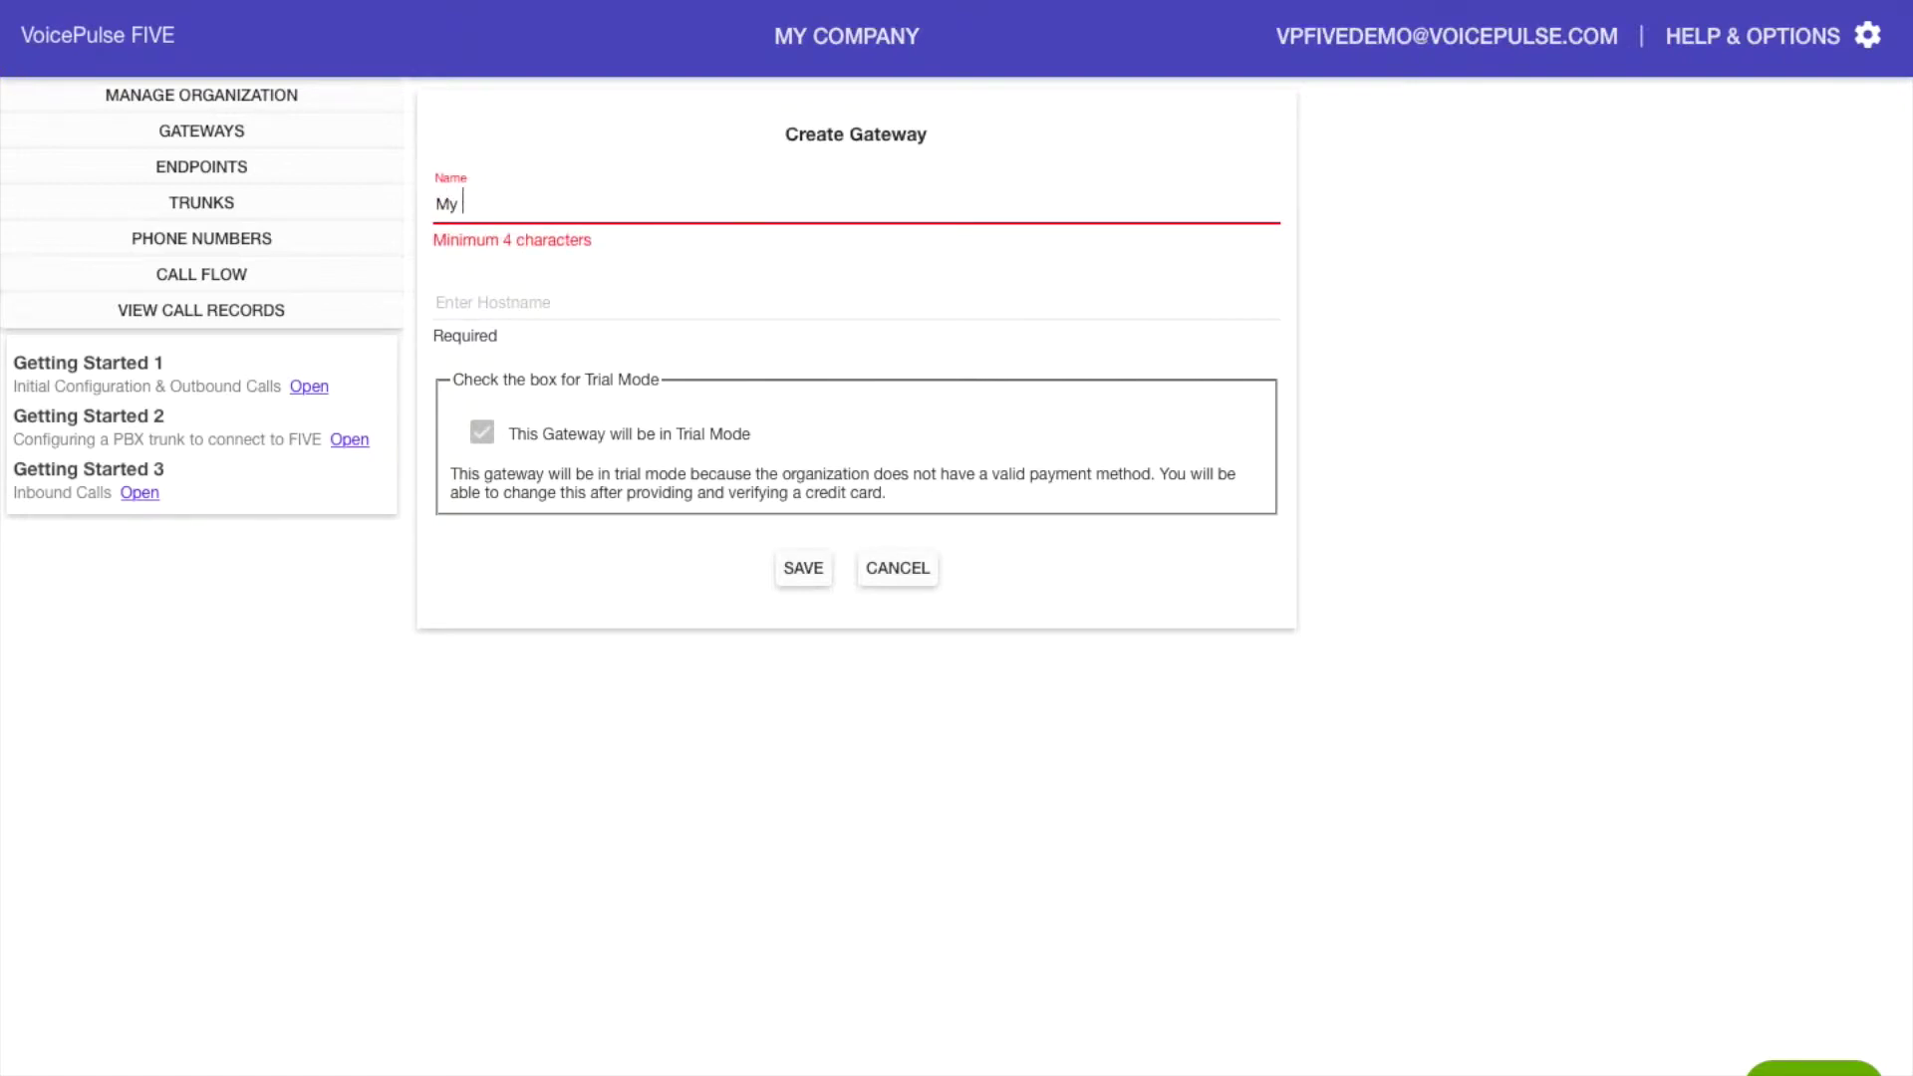
type("Company")
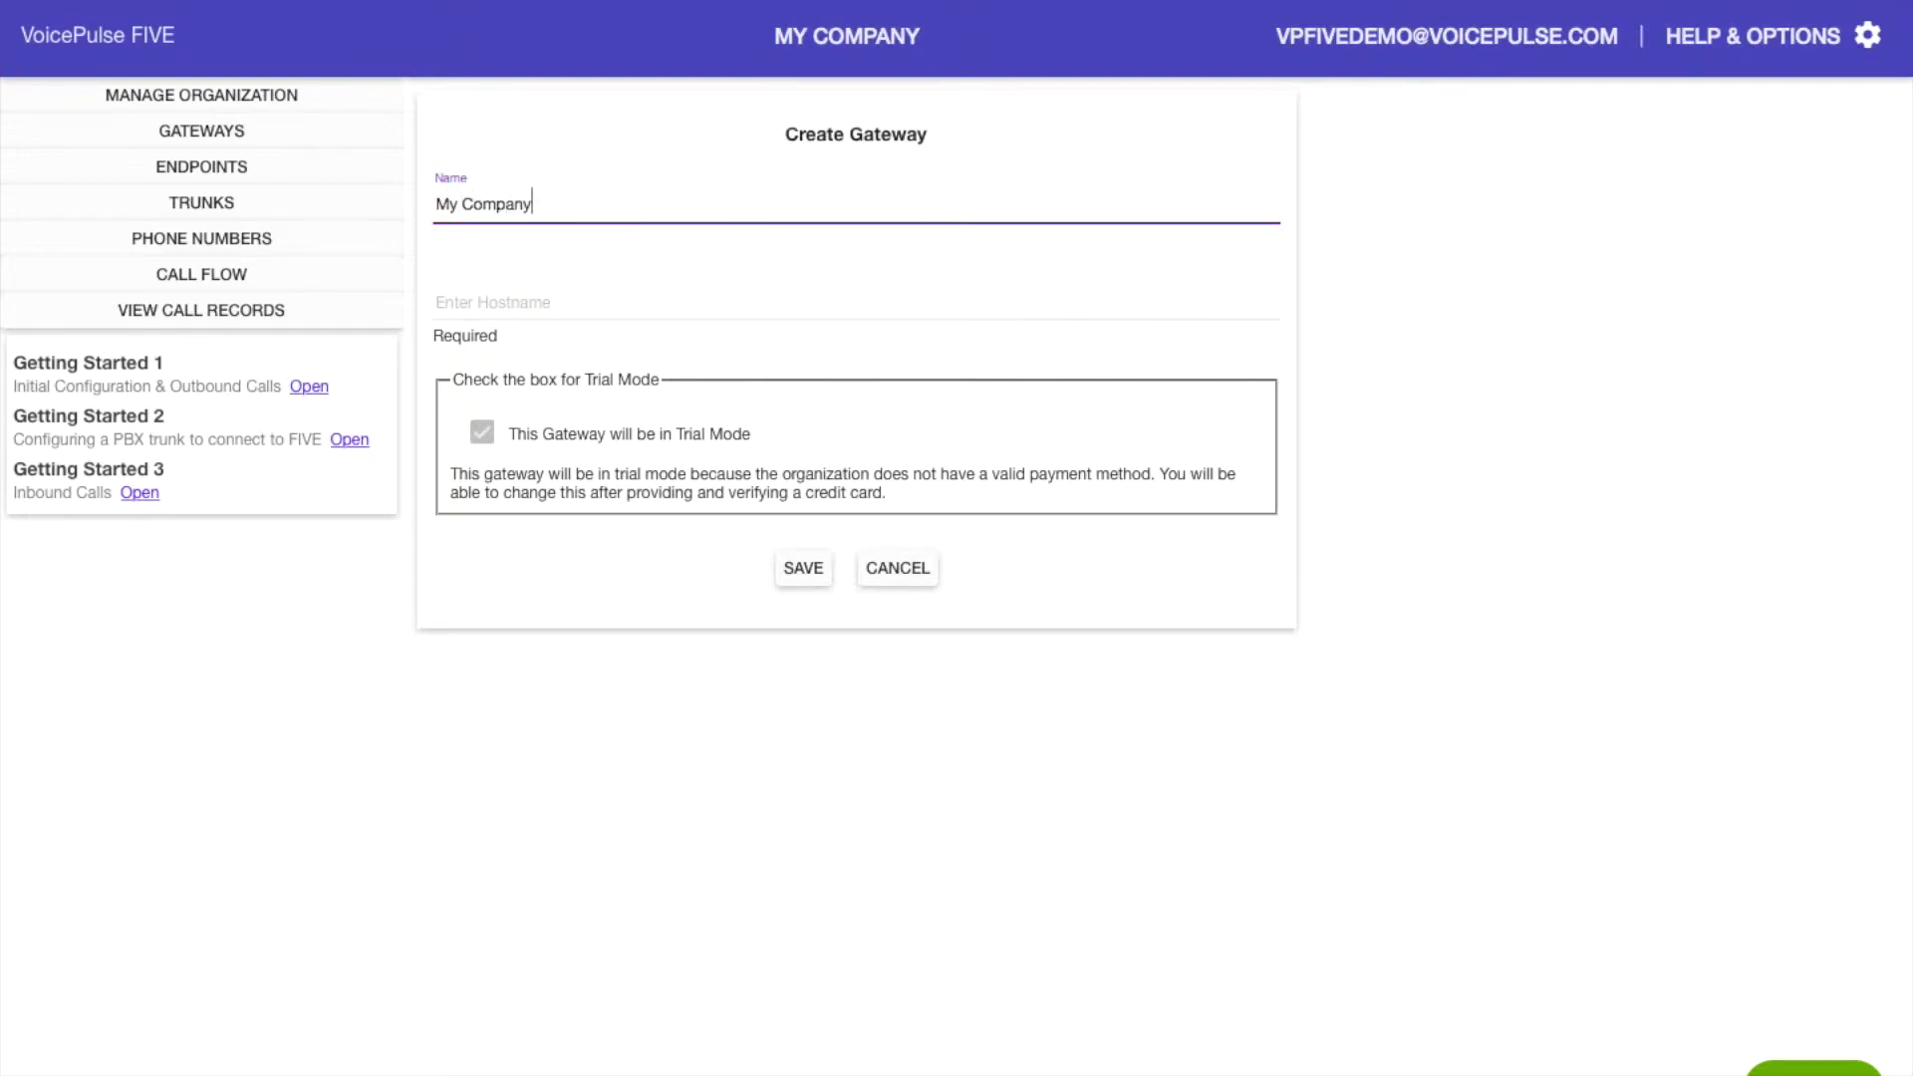
type(" Gateway")
left_click(549, 300)
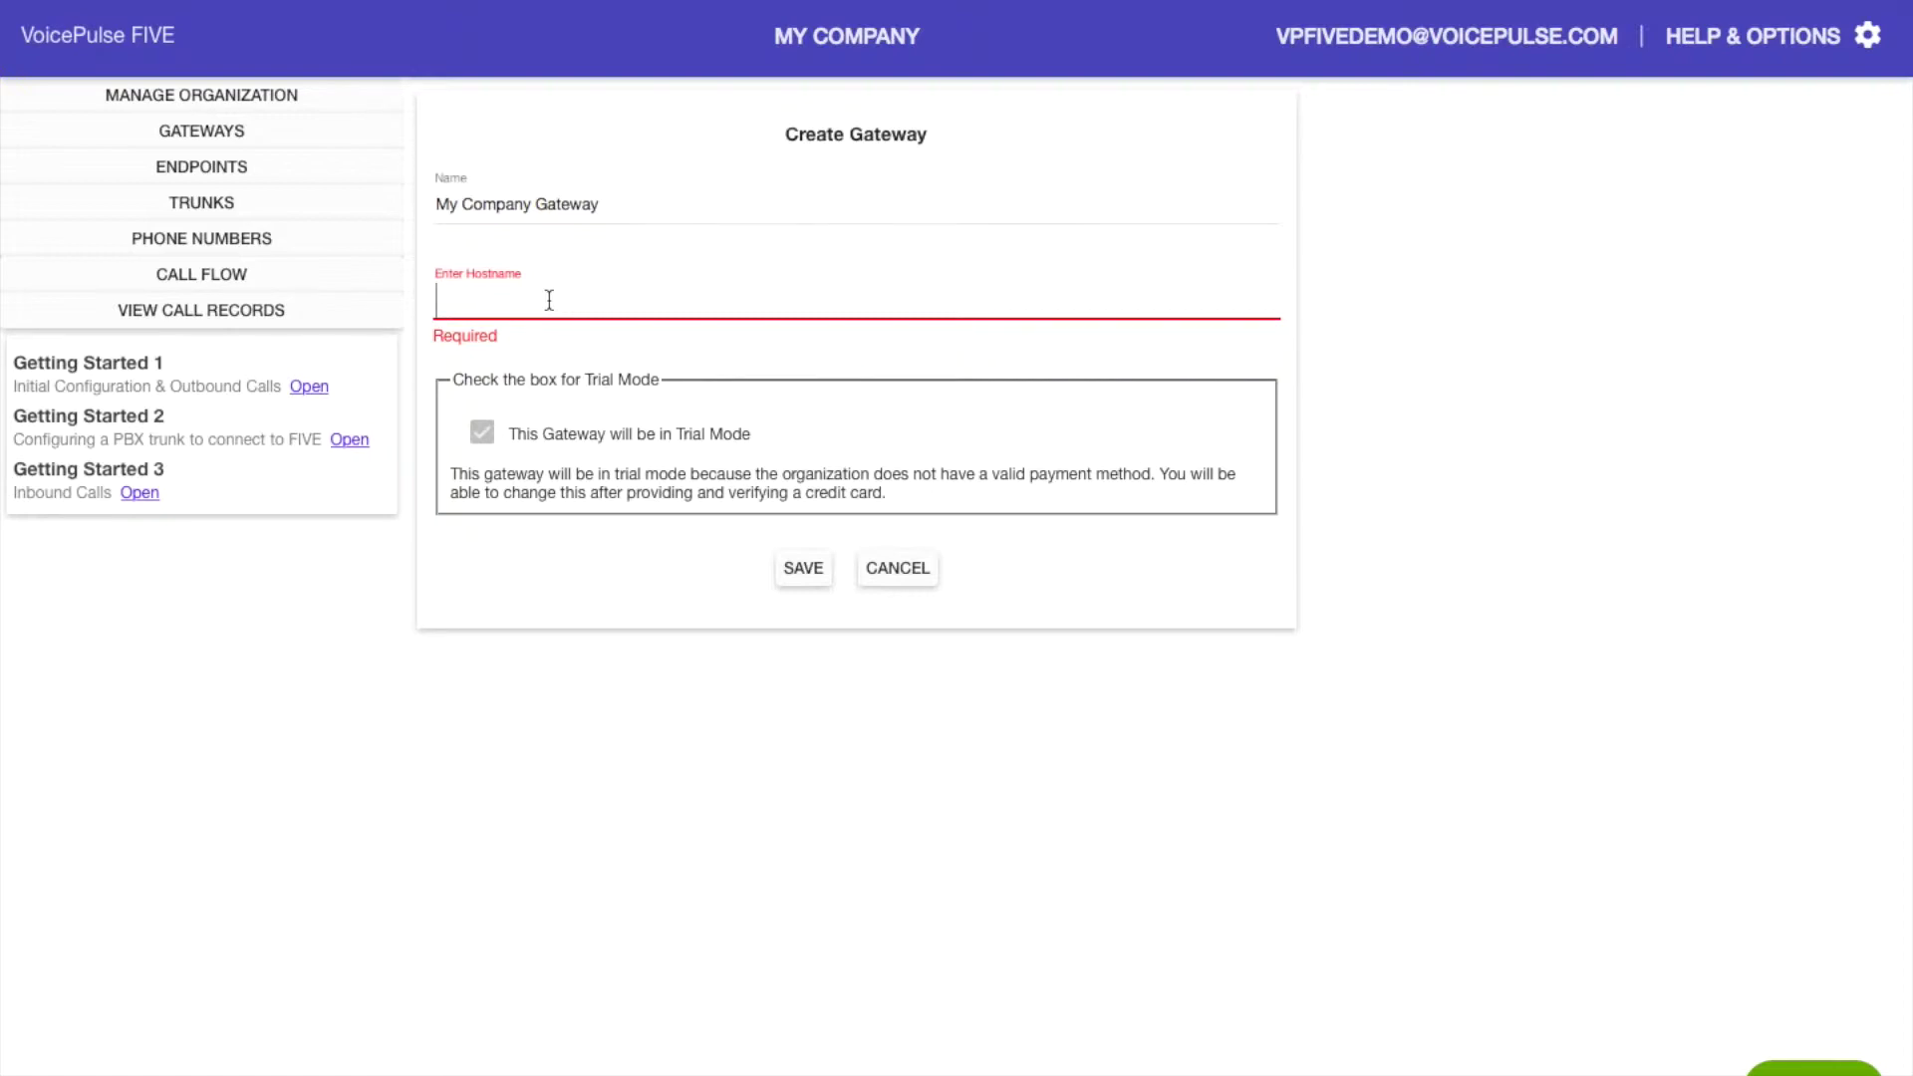
type("mycompanygw")
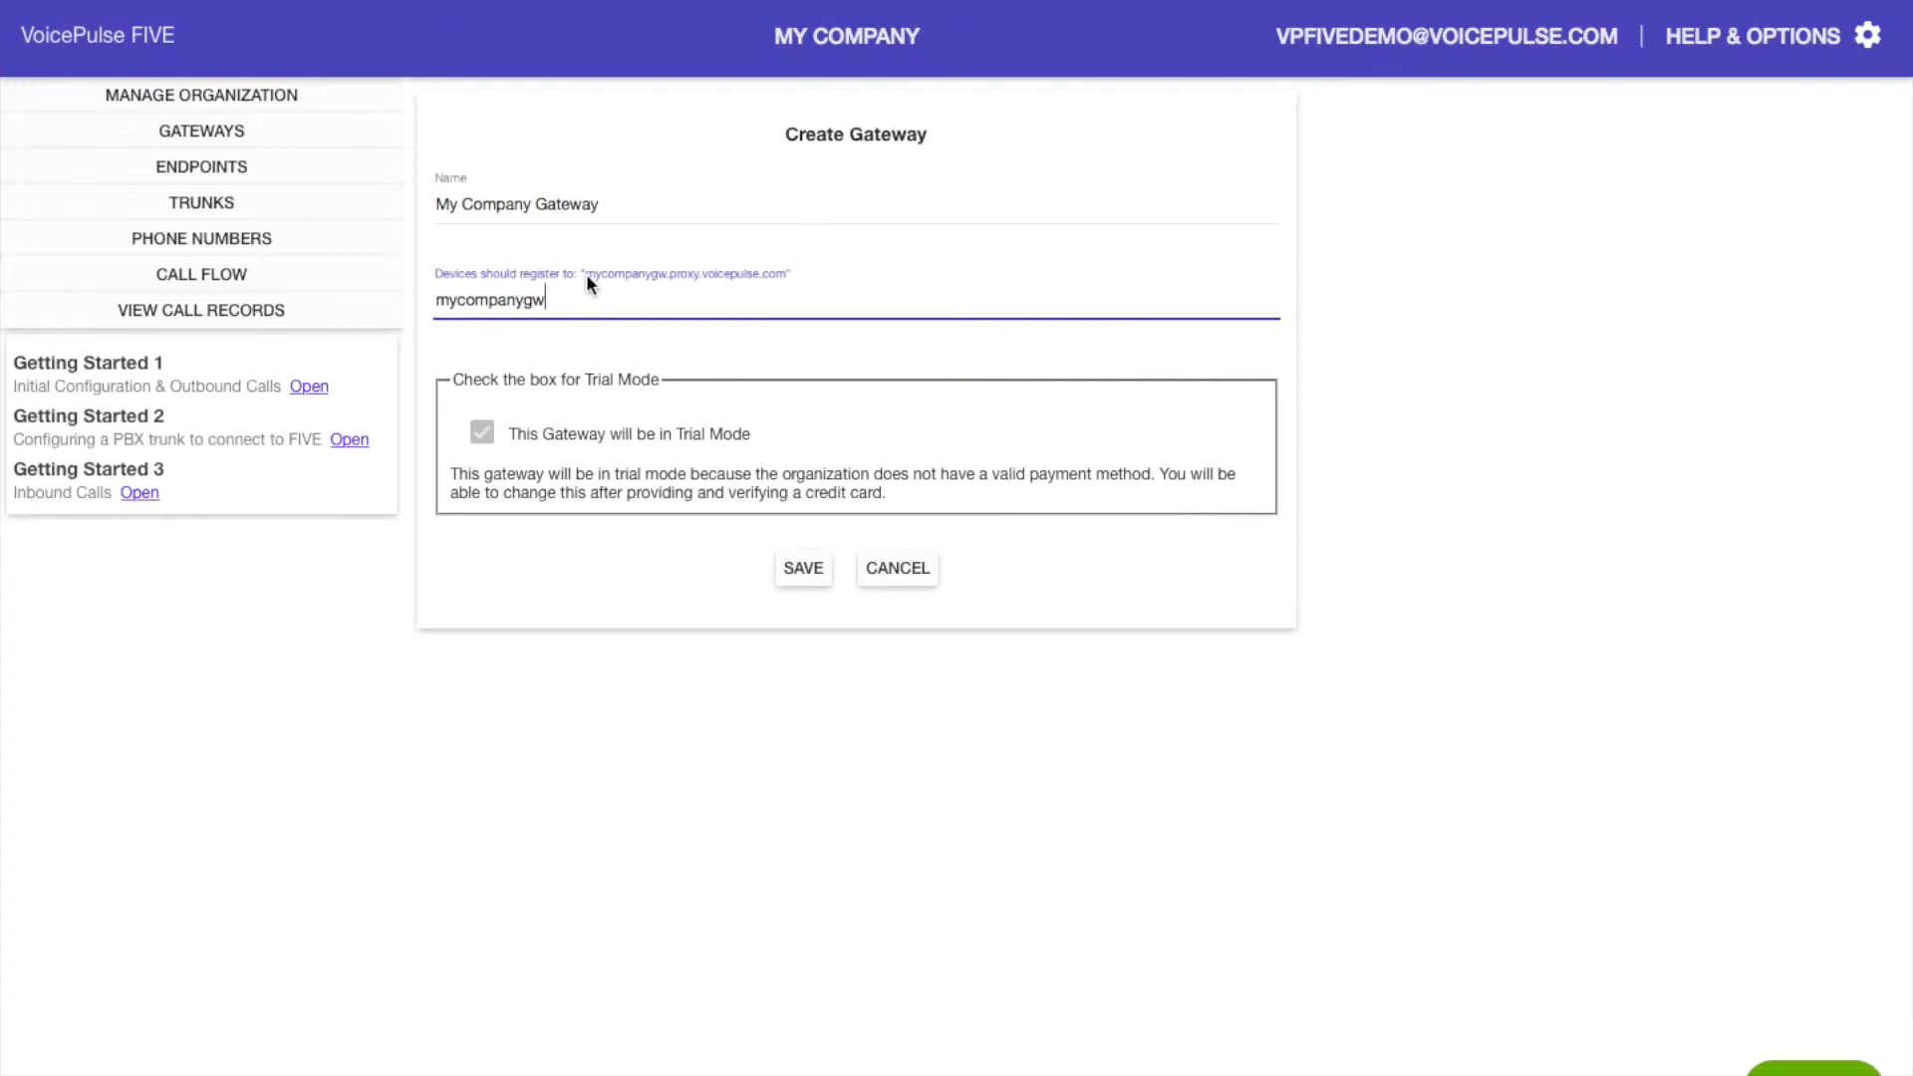
left_click_drag(586, 273, 938, 277)
left_click(938, 276)
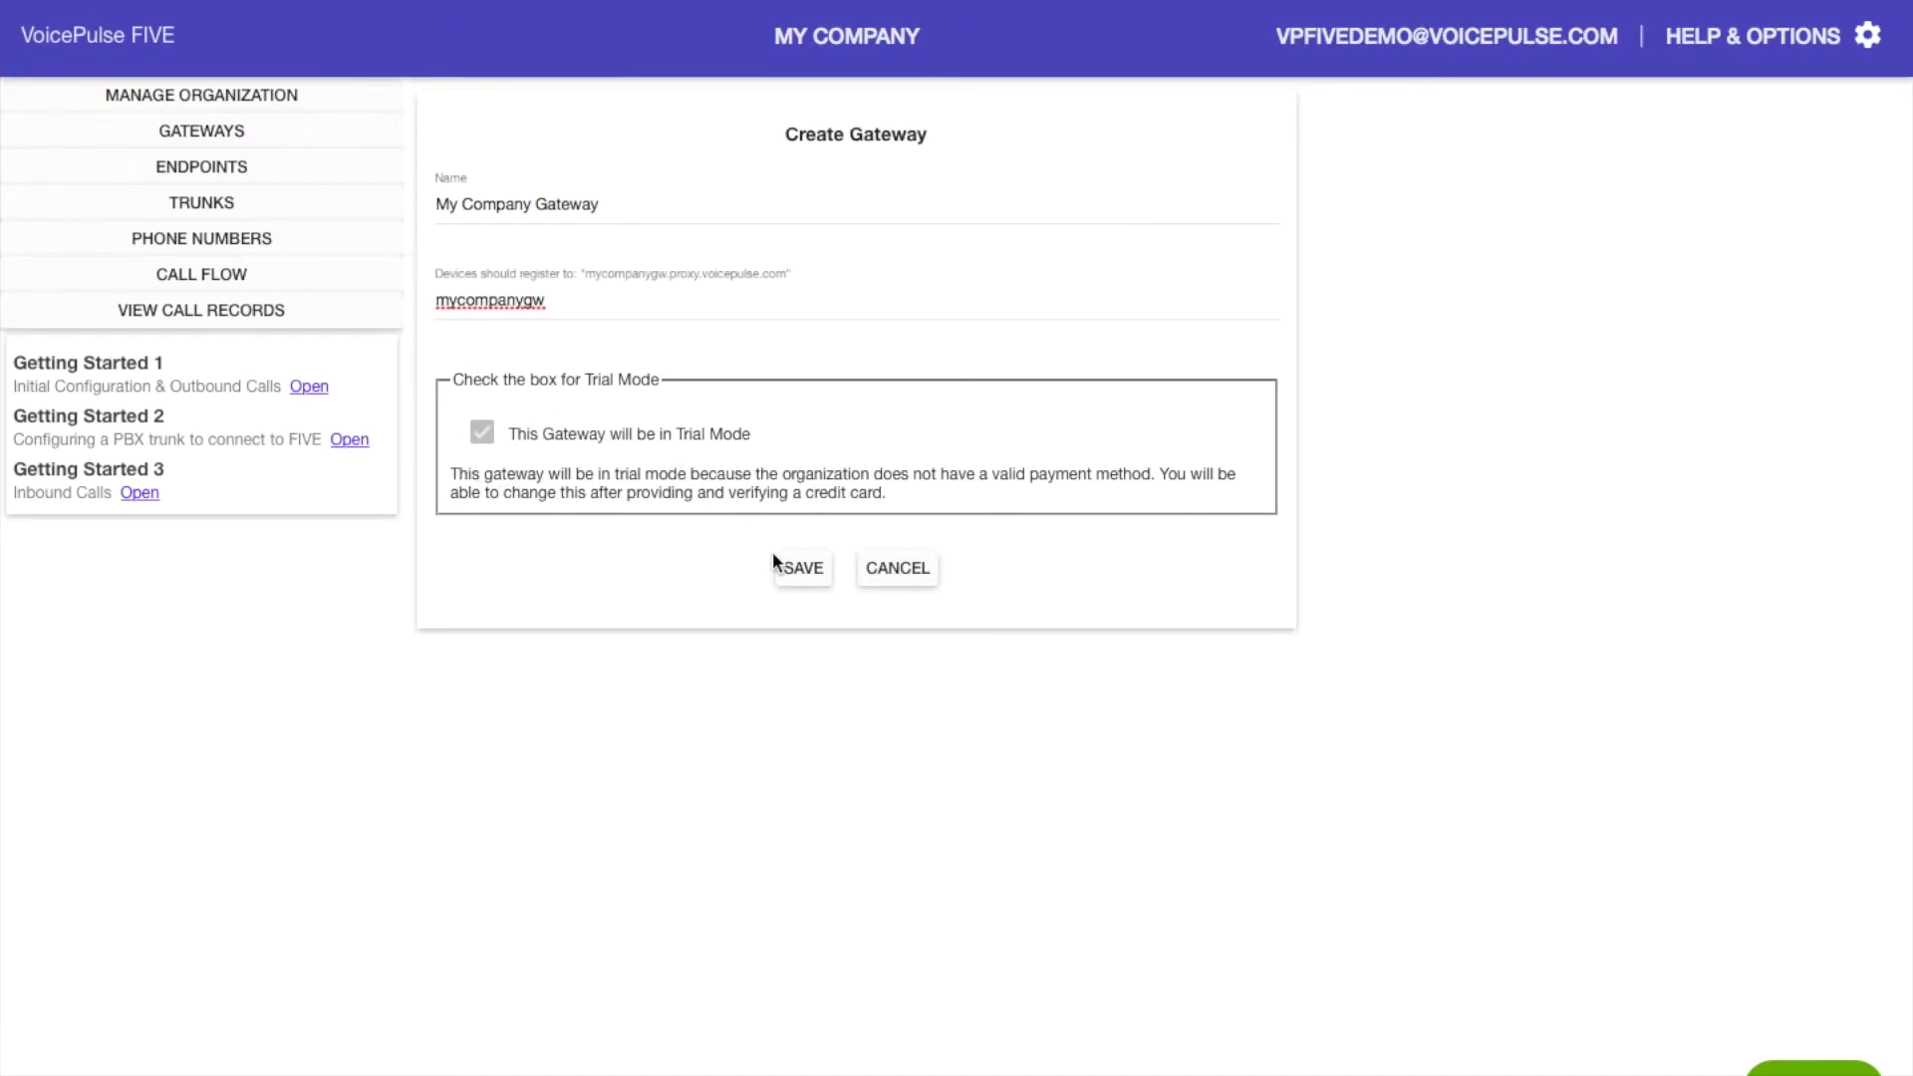
left_click(797, 568)
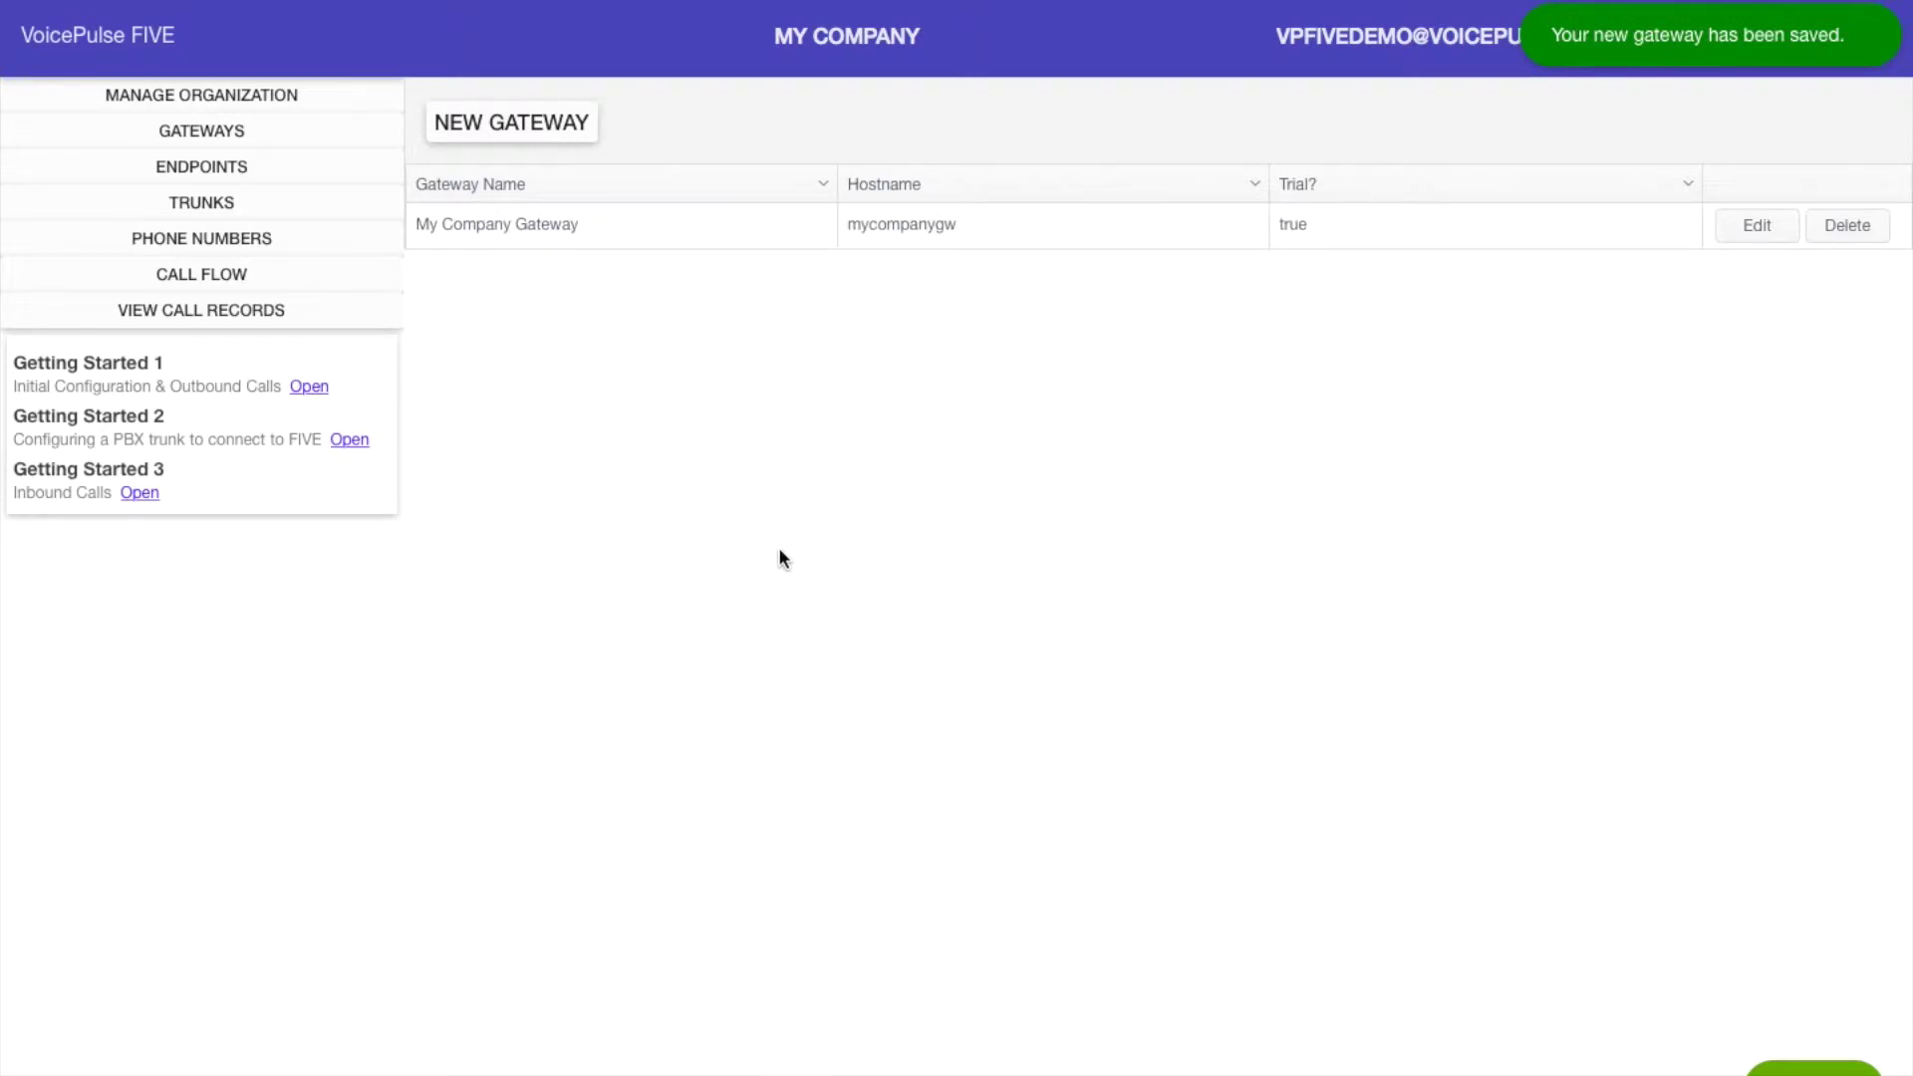
left_click(313, 176)
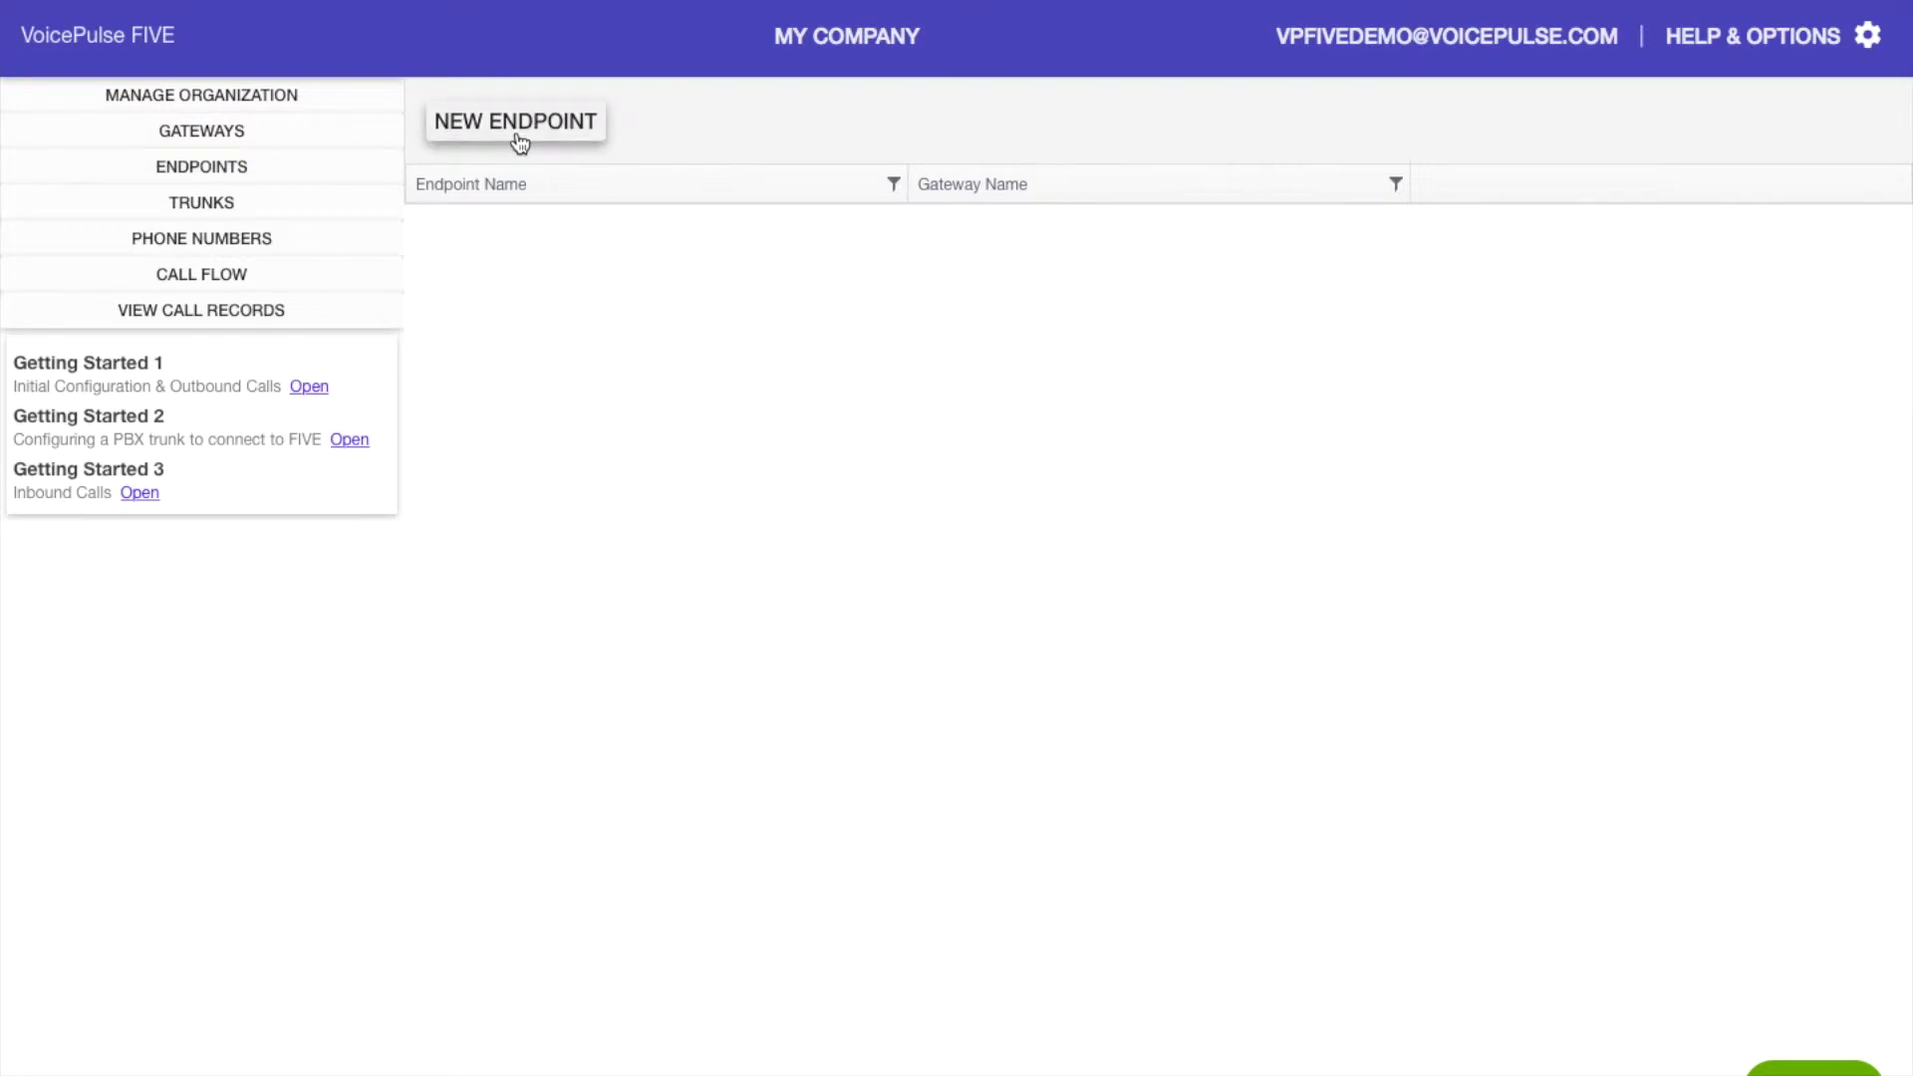
Start a new endpoint 'Company PBX' on My Company Gateway, leaving IP authentication off
left_click(517, 136)
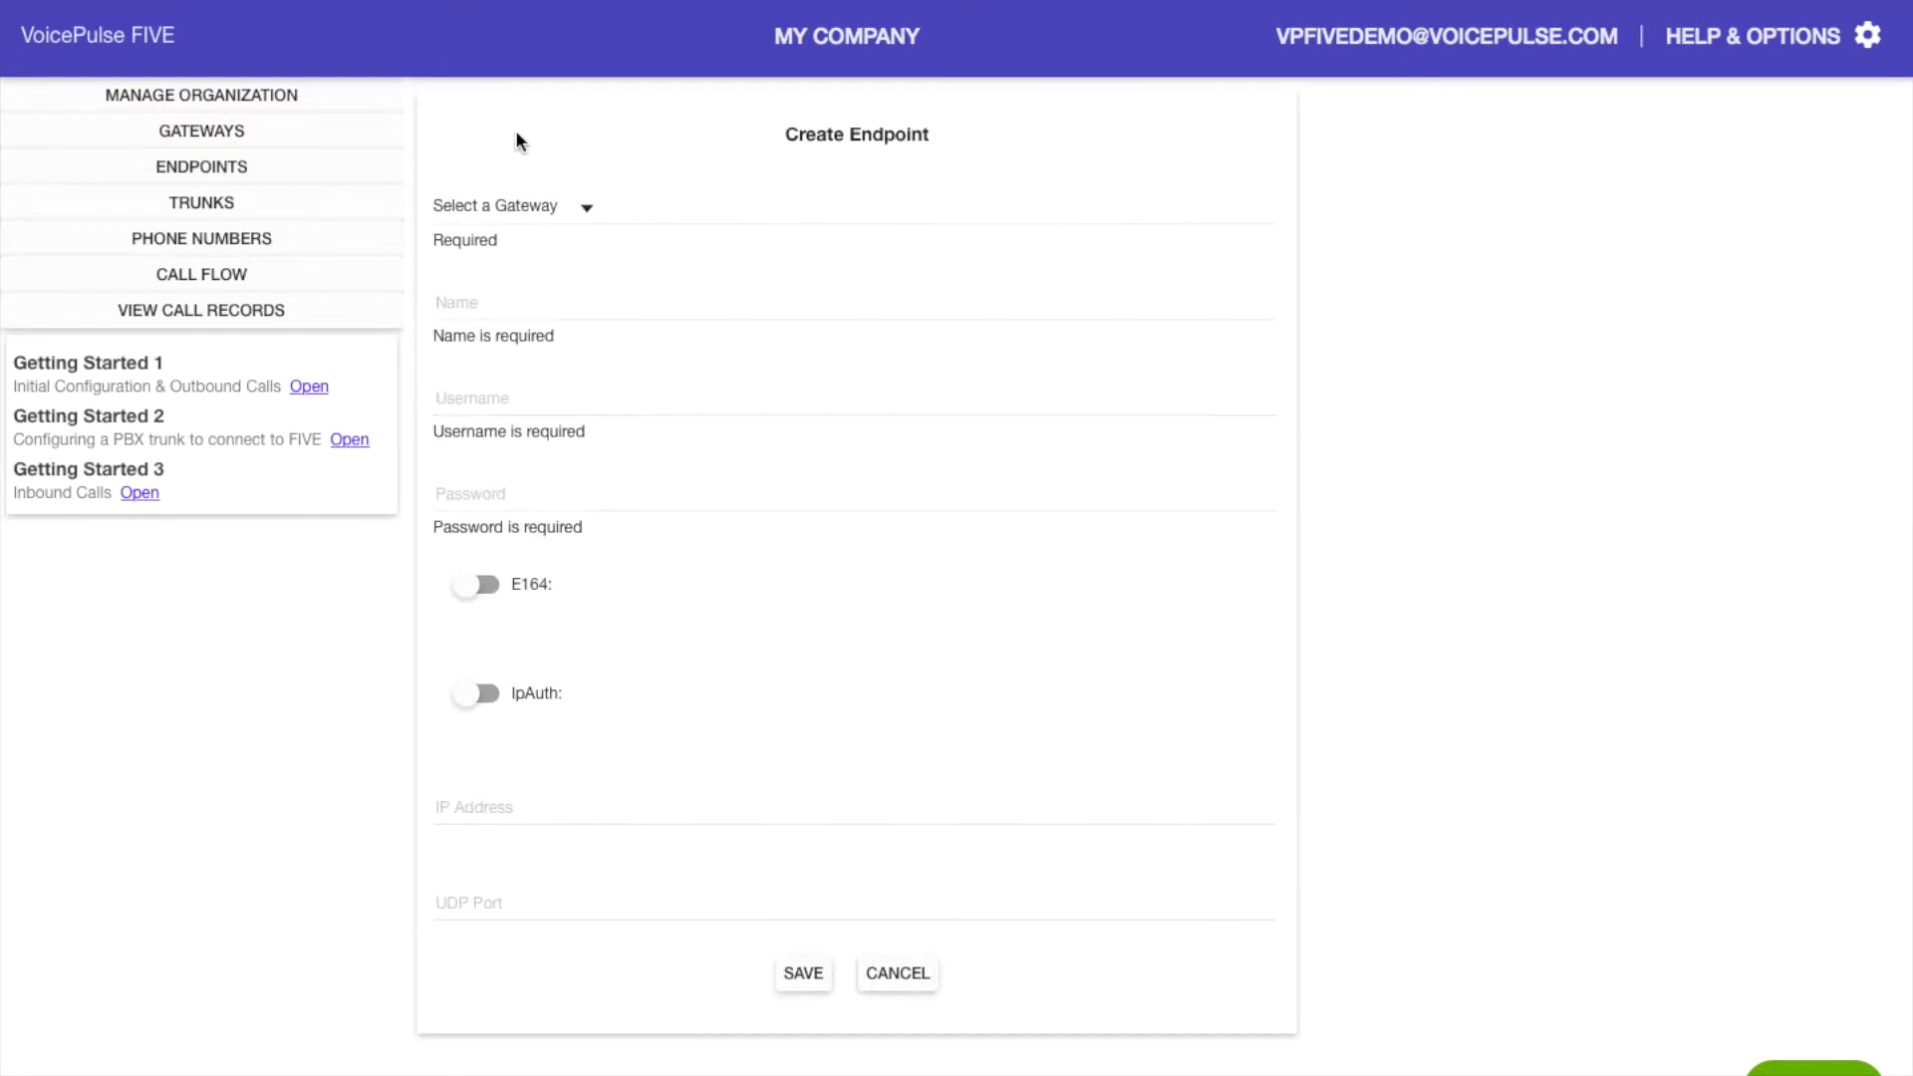
left_click(549, 211)
left_click(549, 211)
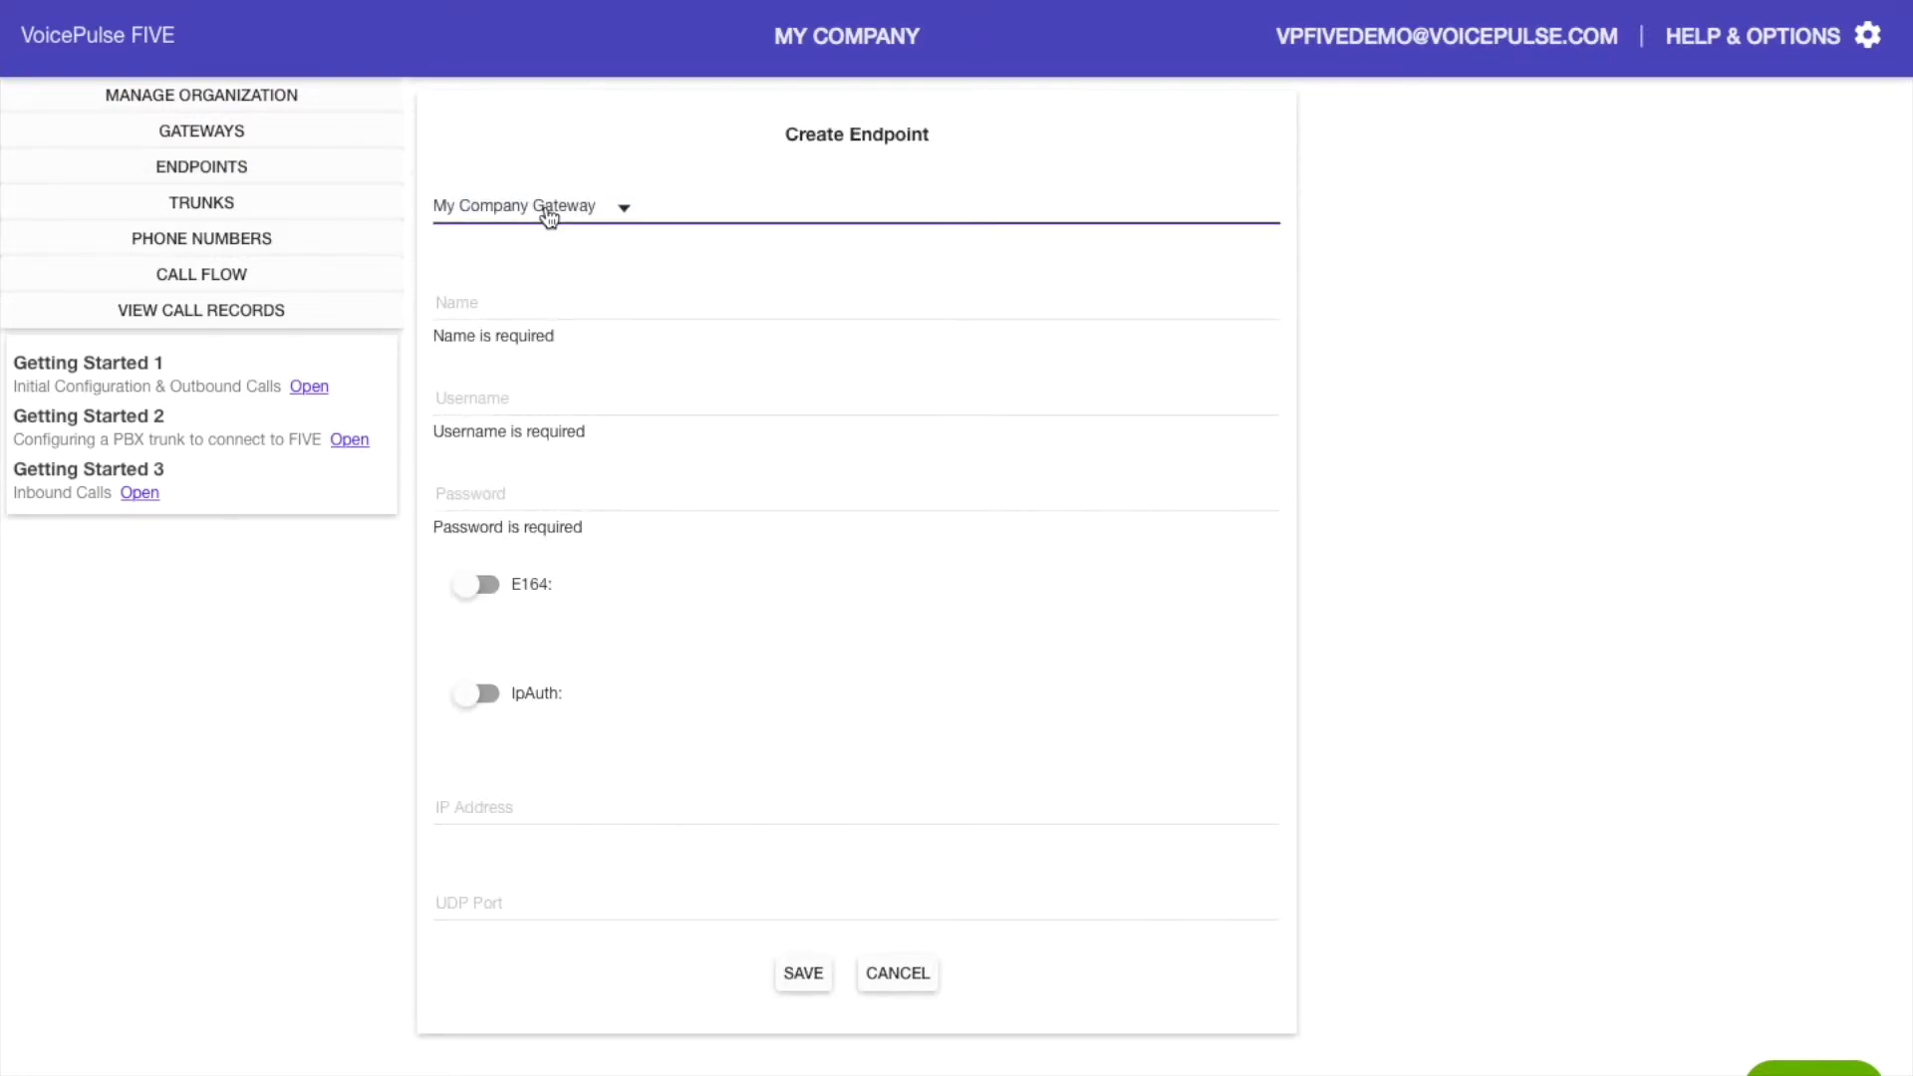
left_click(545, 304)
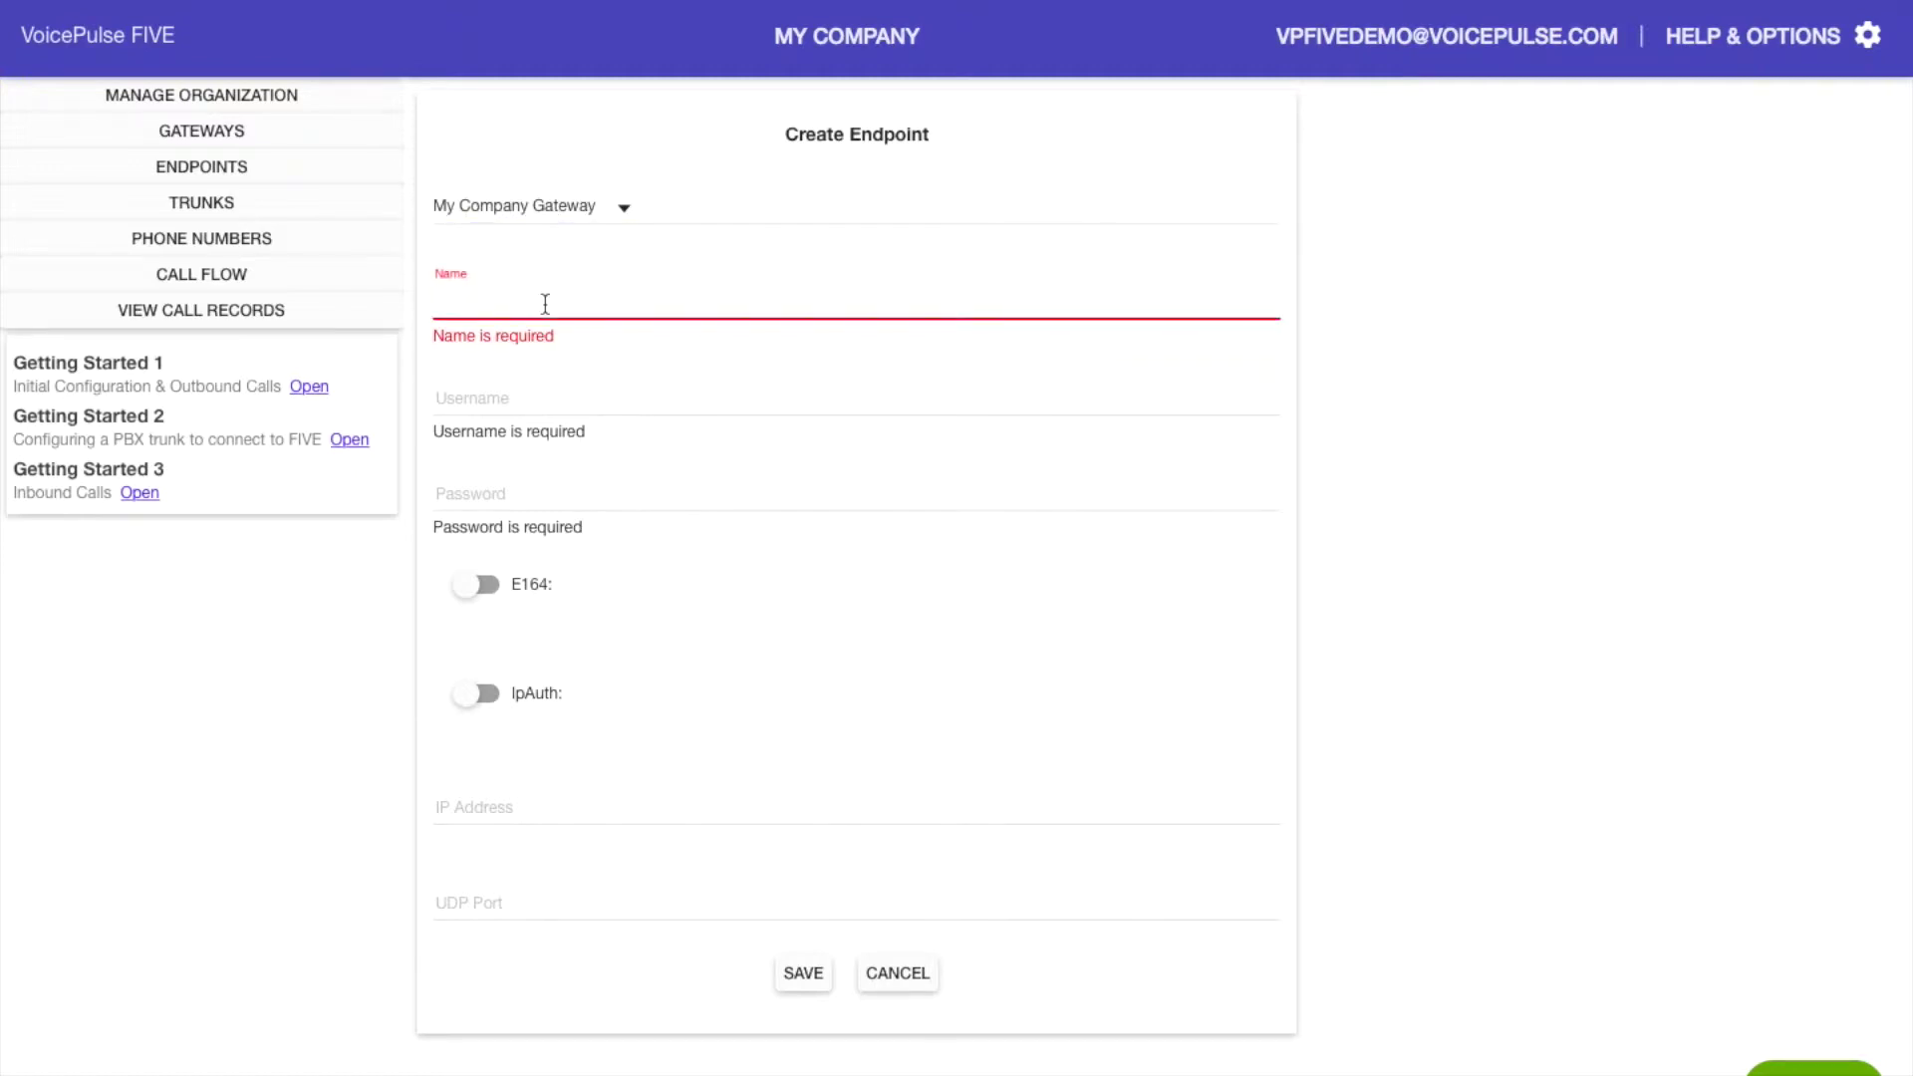
type("Comp")
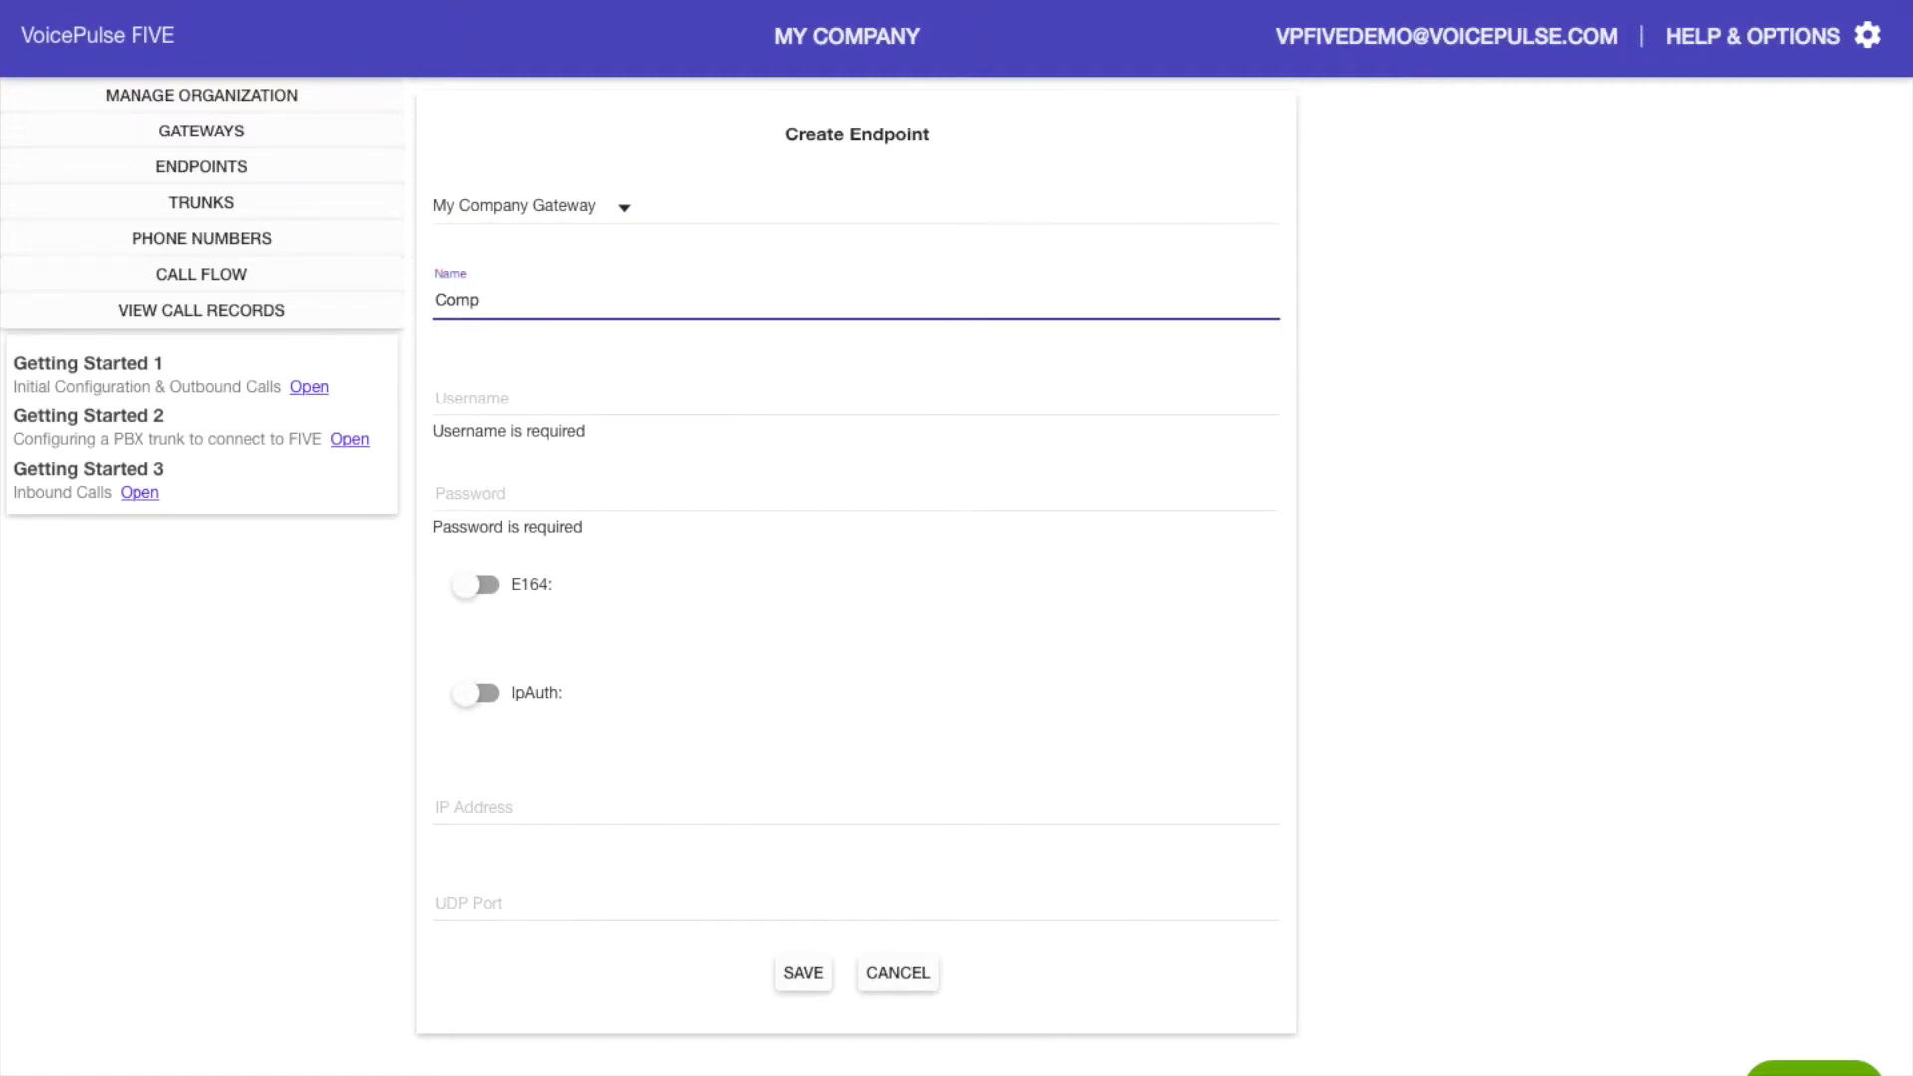
type("any PBX")
left_click(486, 696)
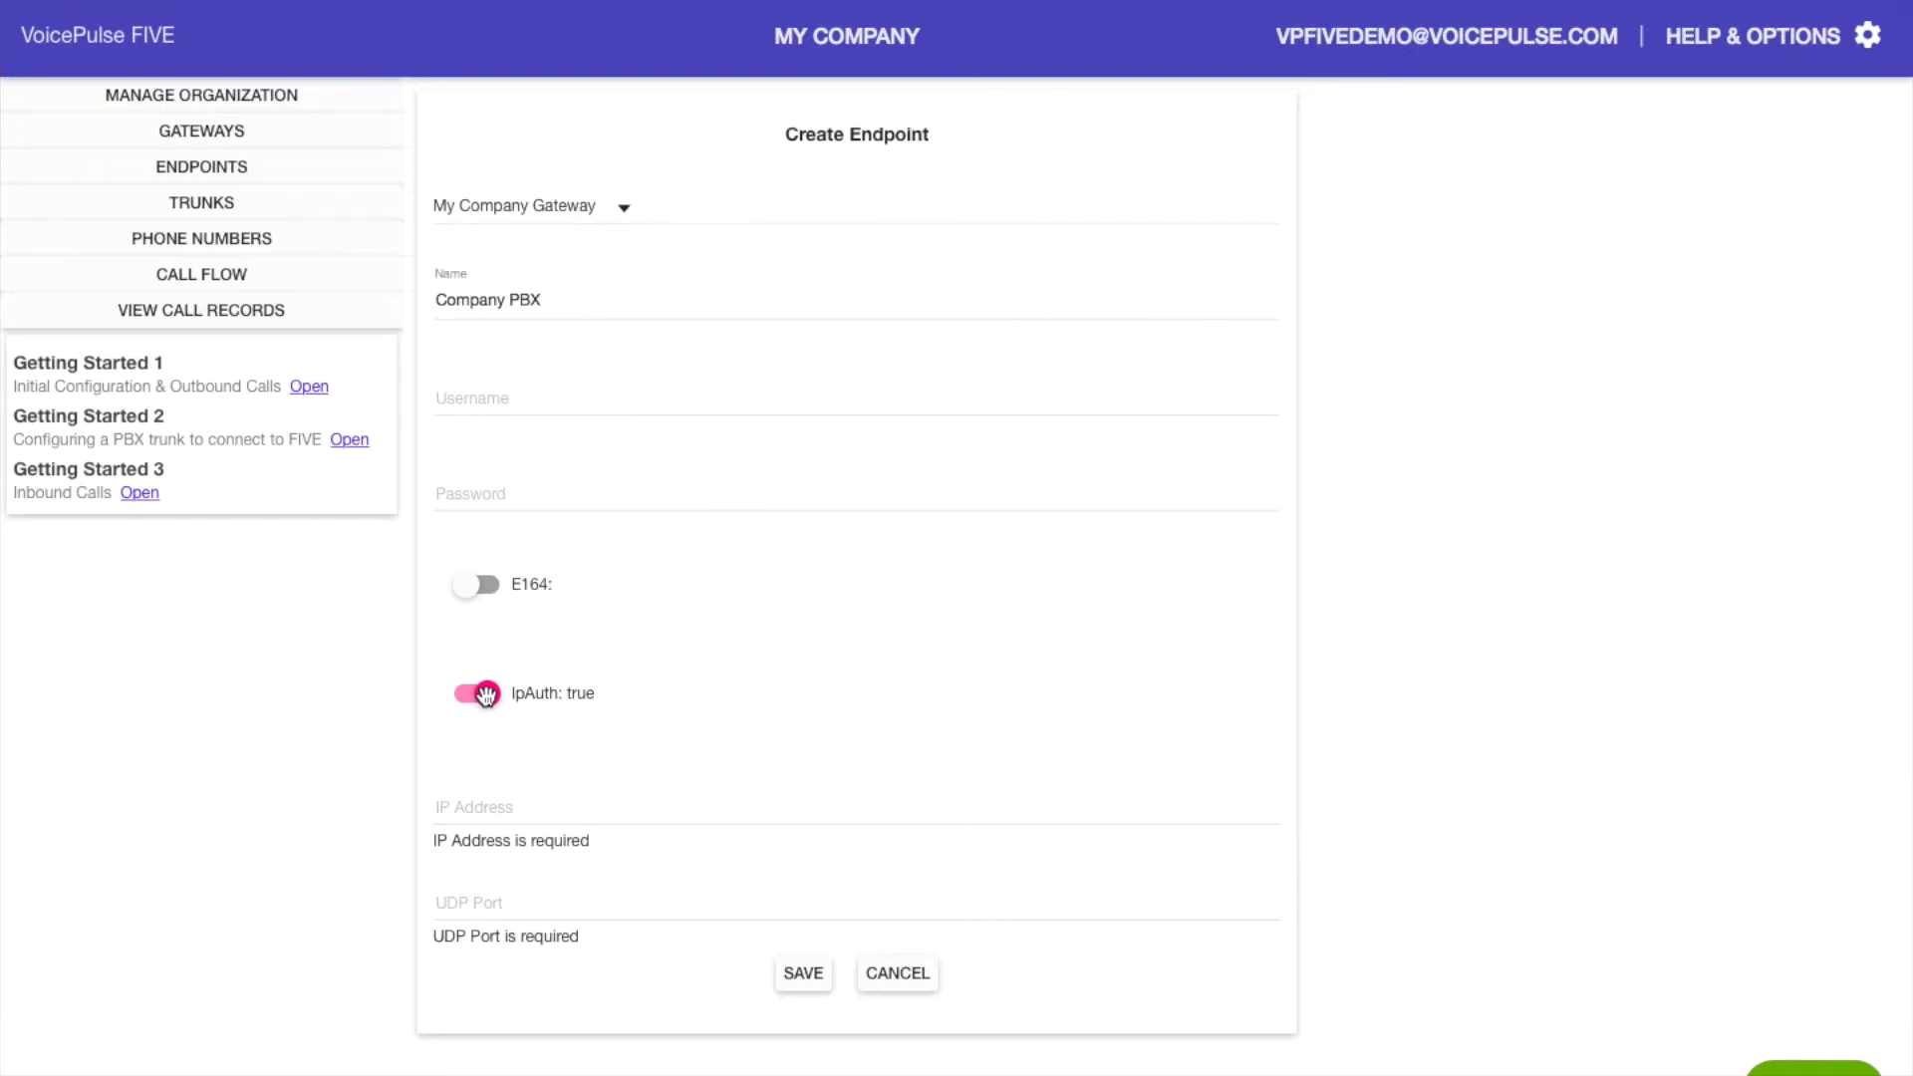
left_click(486, 694)
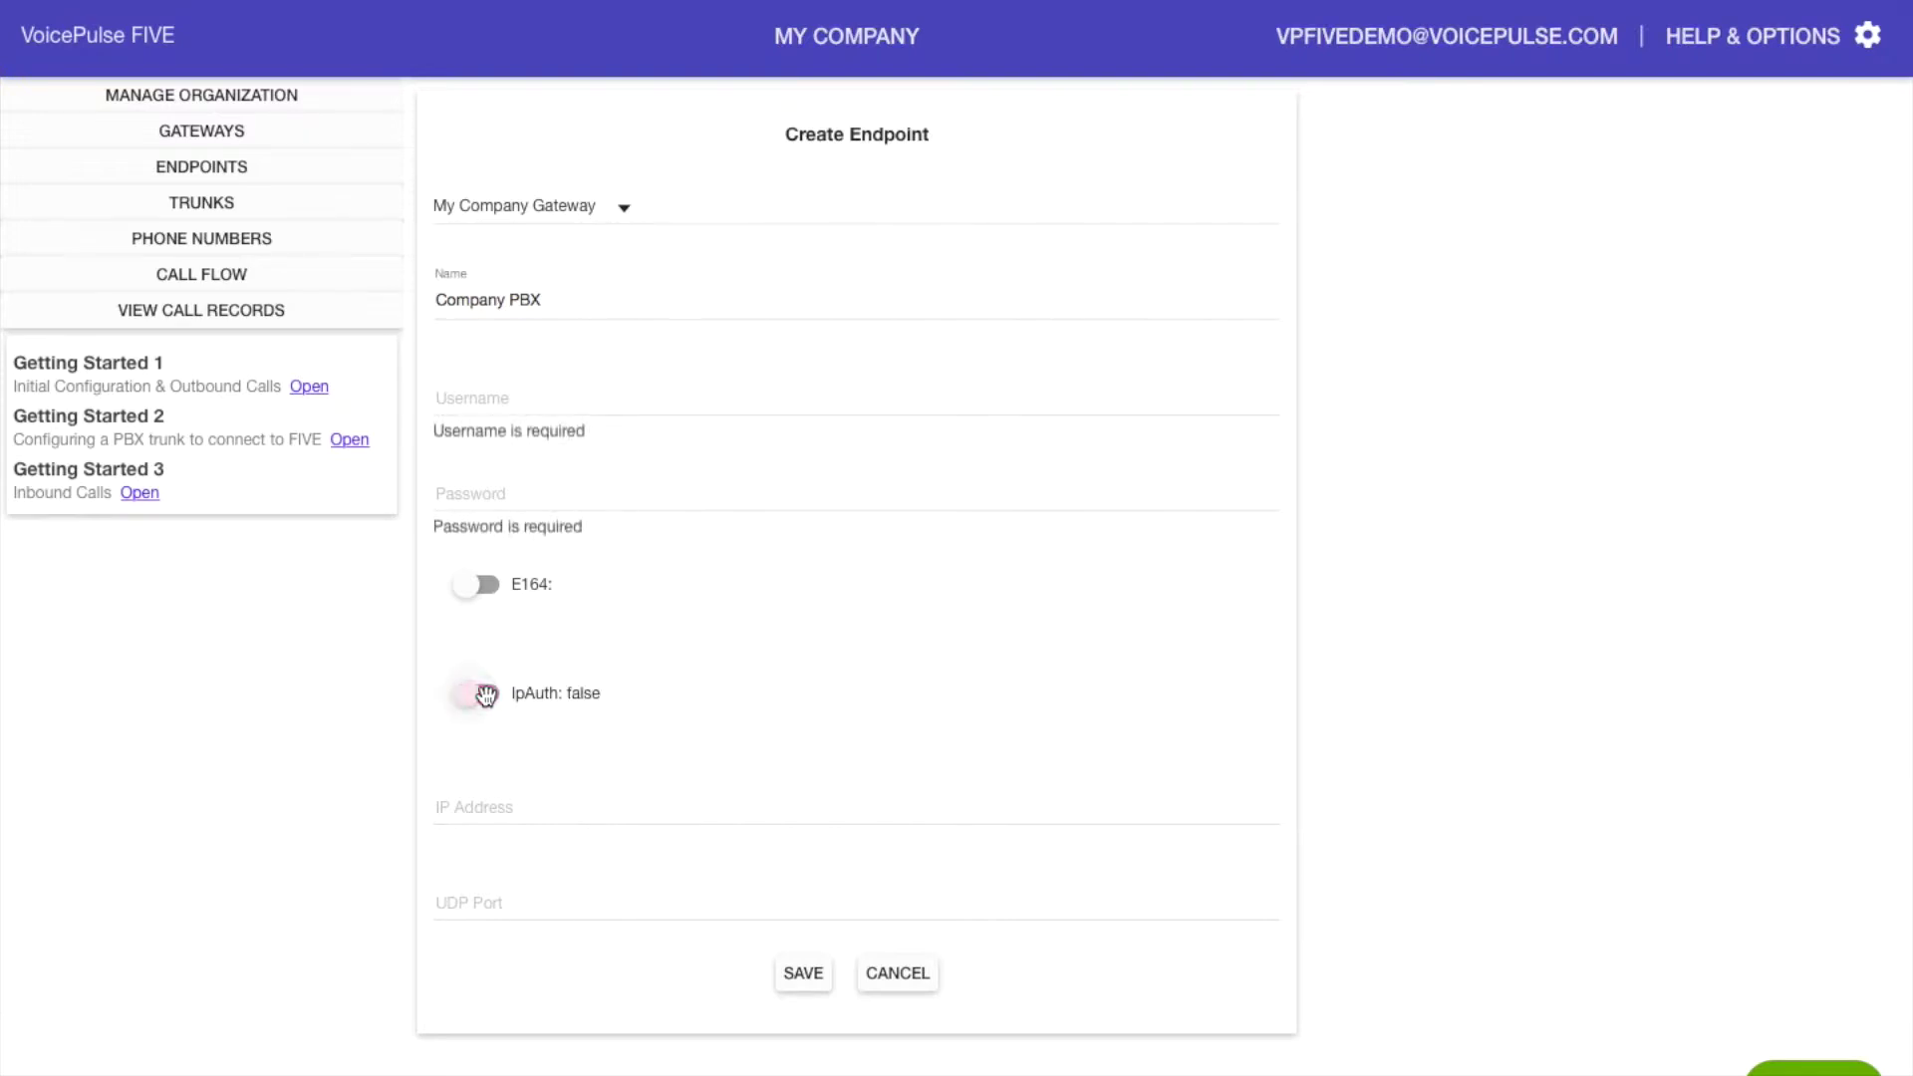
Enter username companypbx, paste the generated password, and keep a copy in Notes
left_click(515, 396)
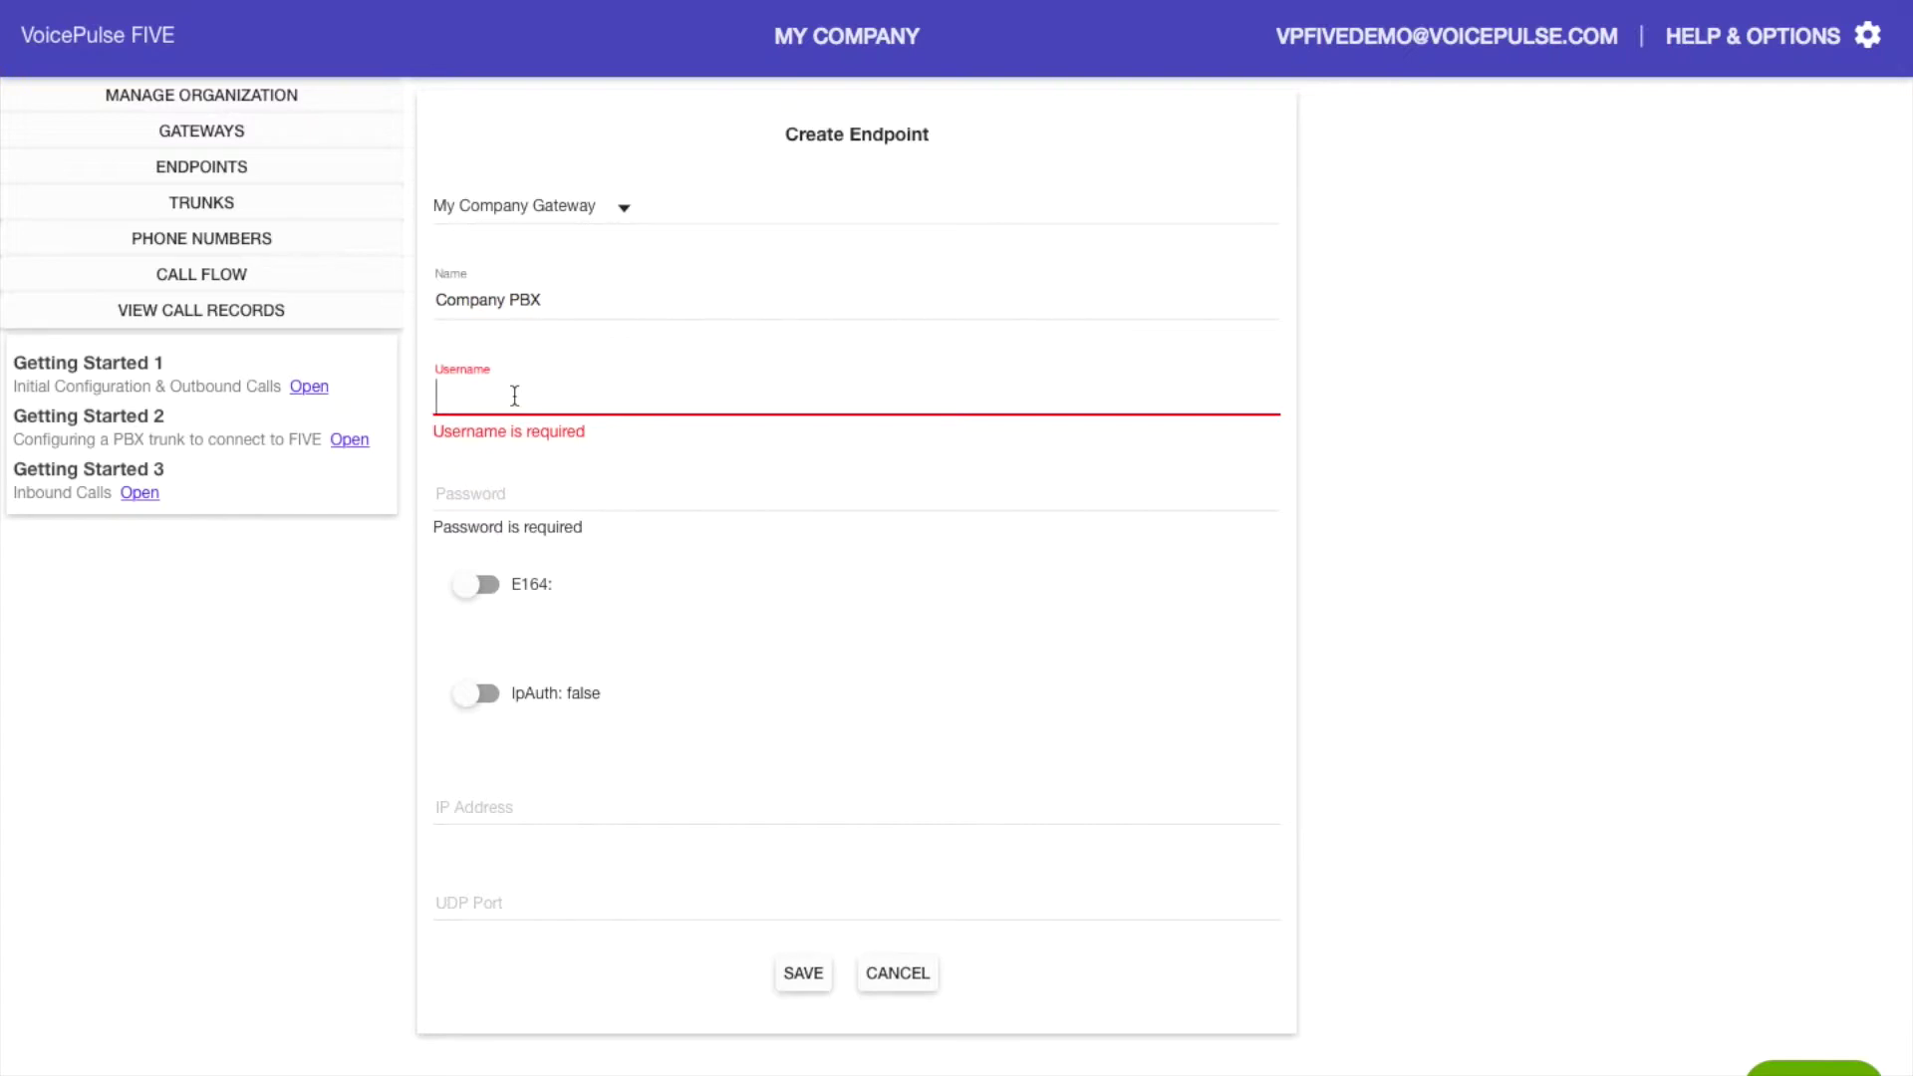
type("companypbx")
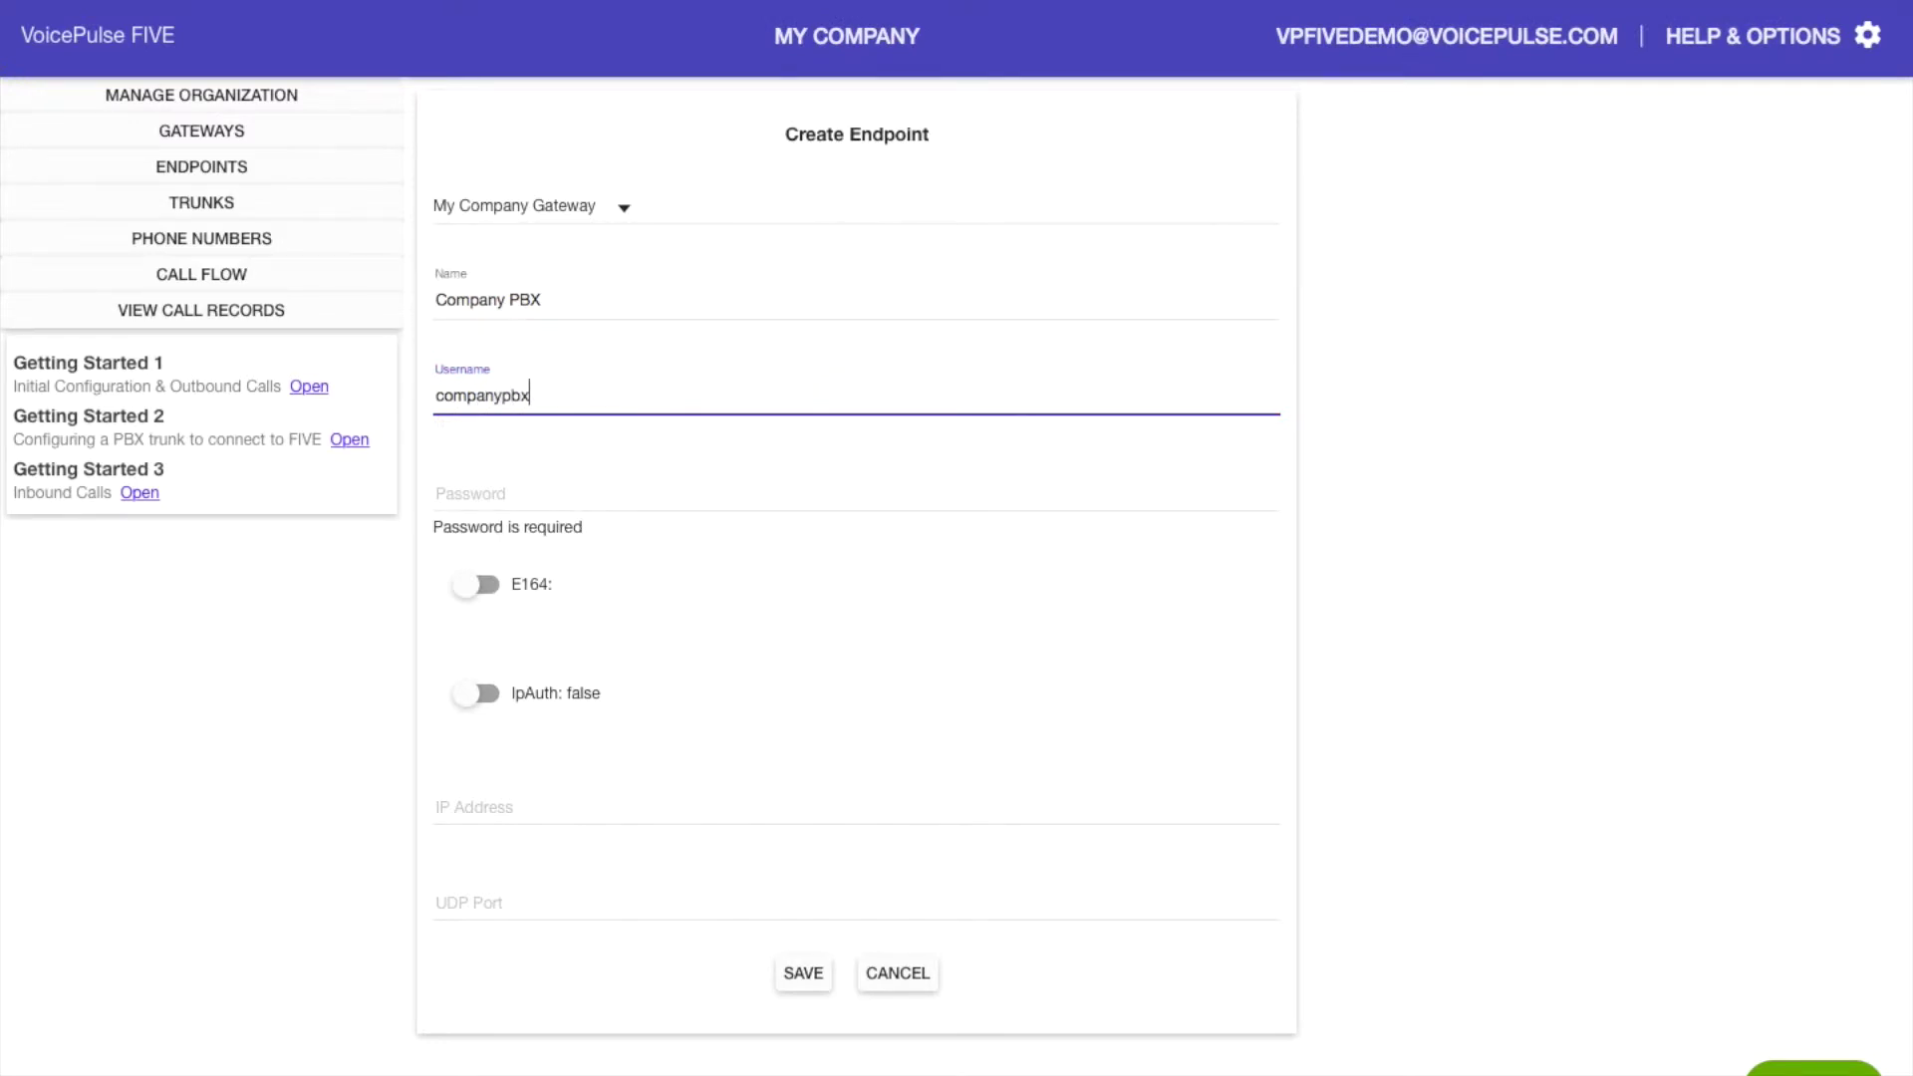
key("Tab")
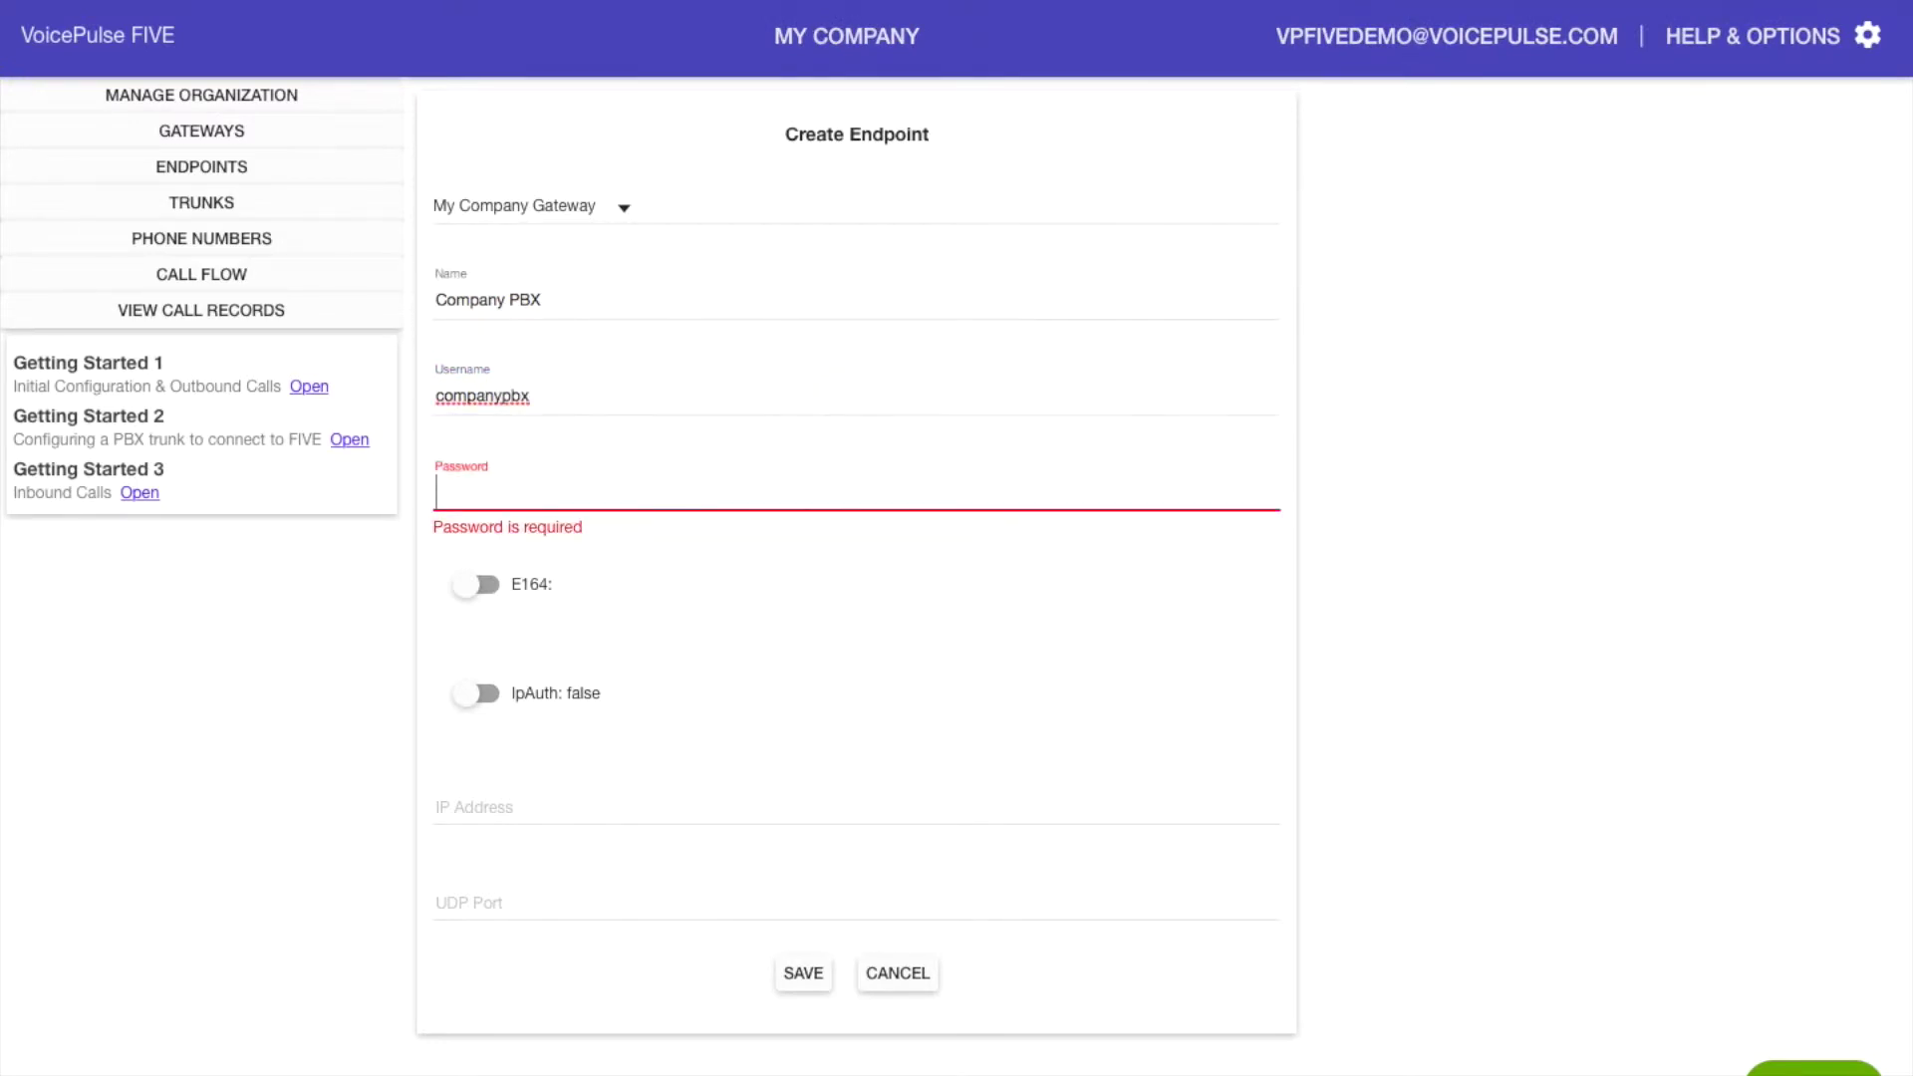
key("ctrl+v")
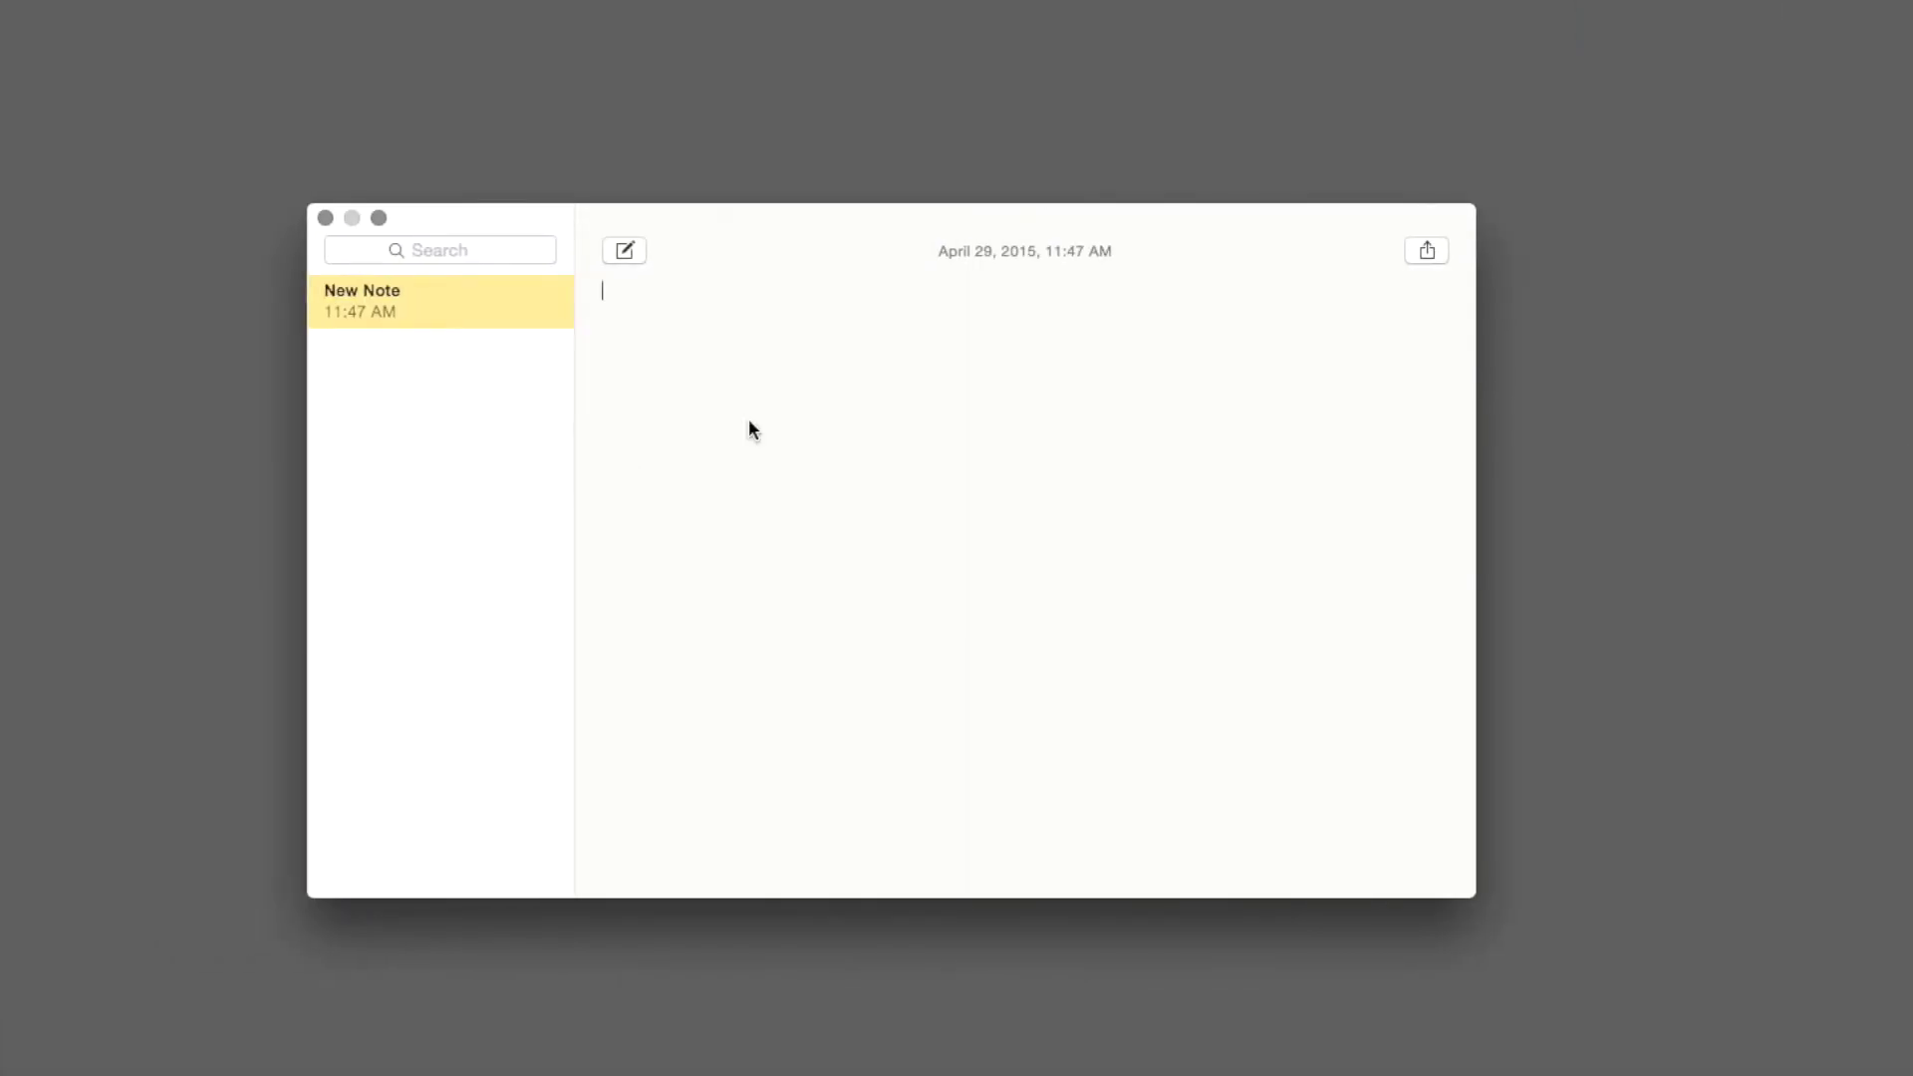
key("super+v")
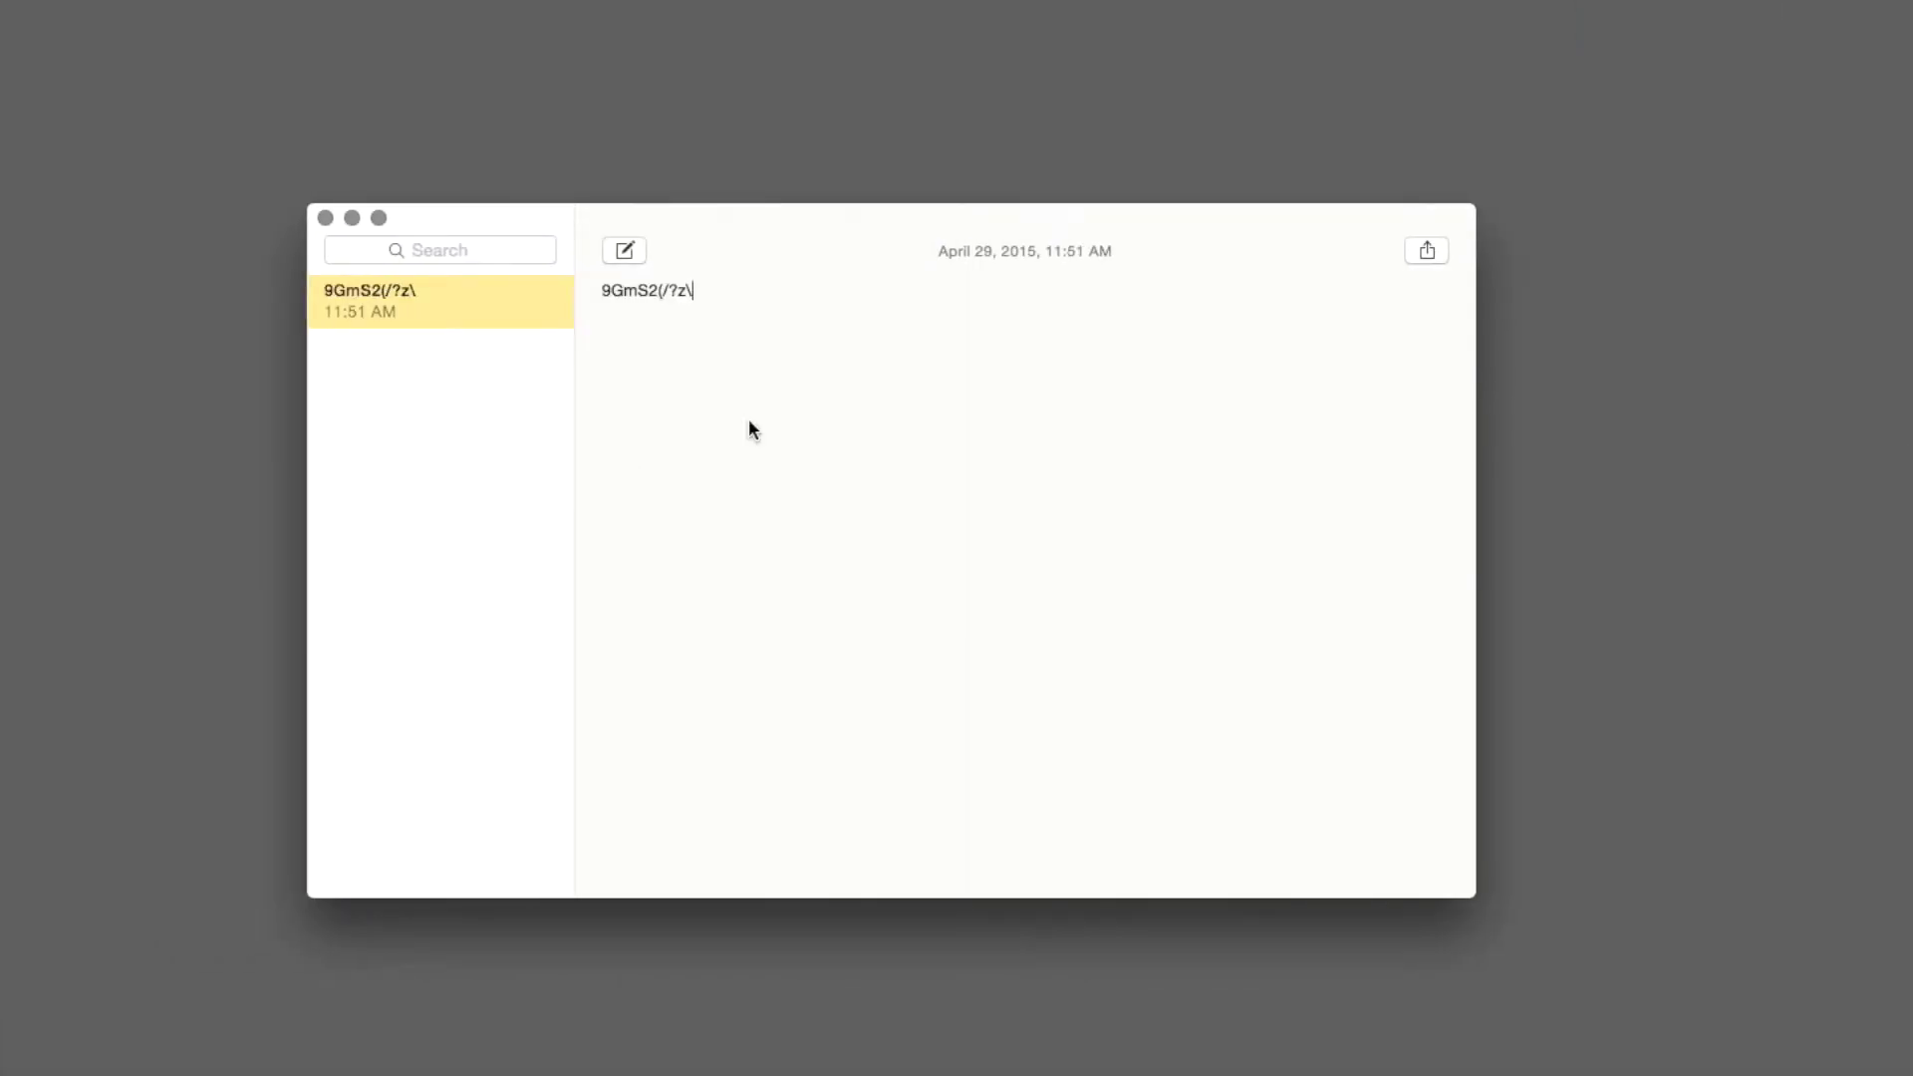
key("Return")
key("Return")
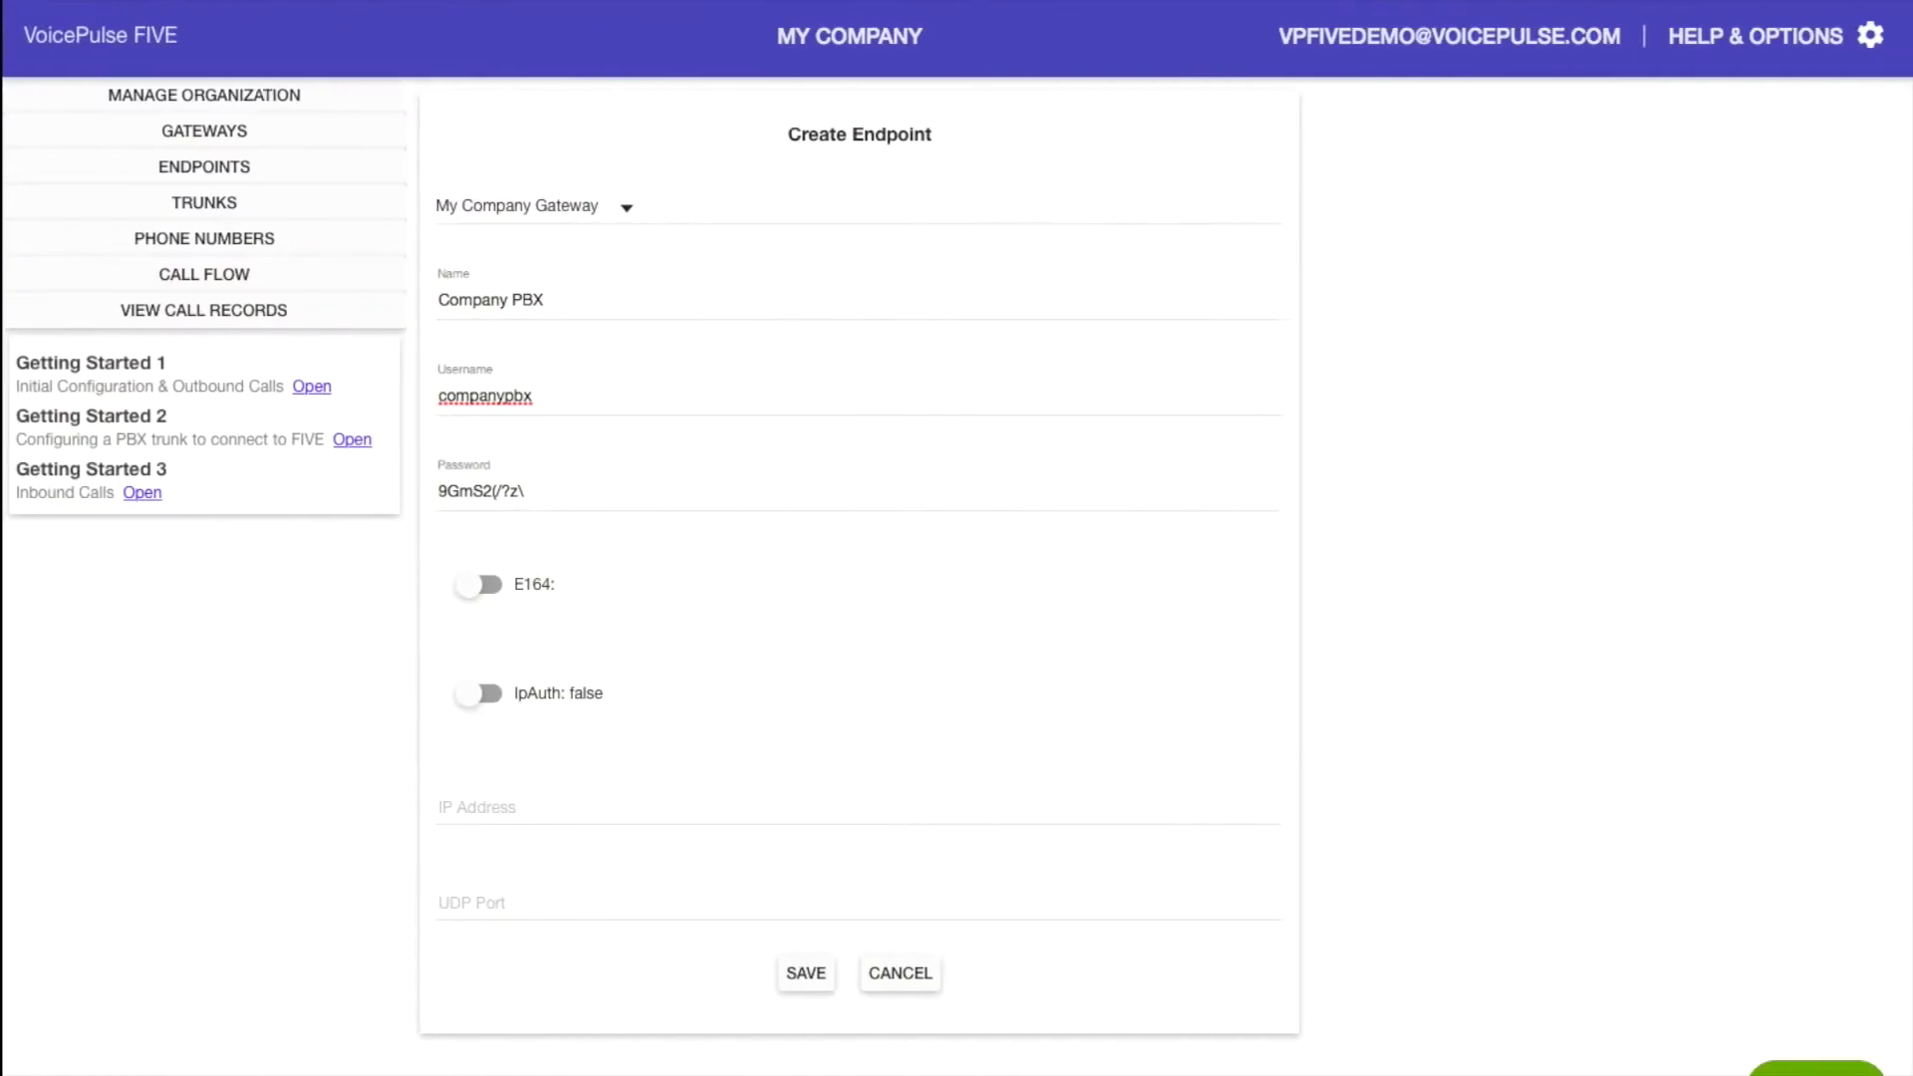
left_click(640, 484)
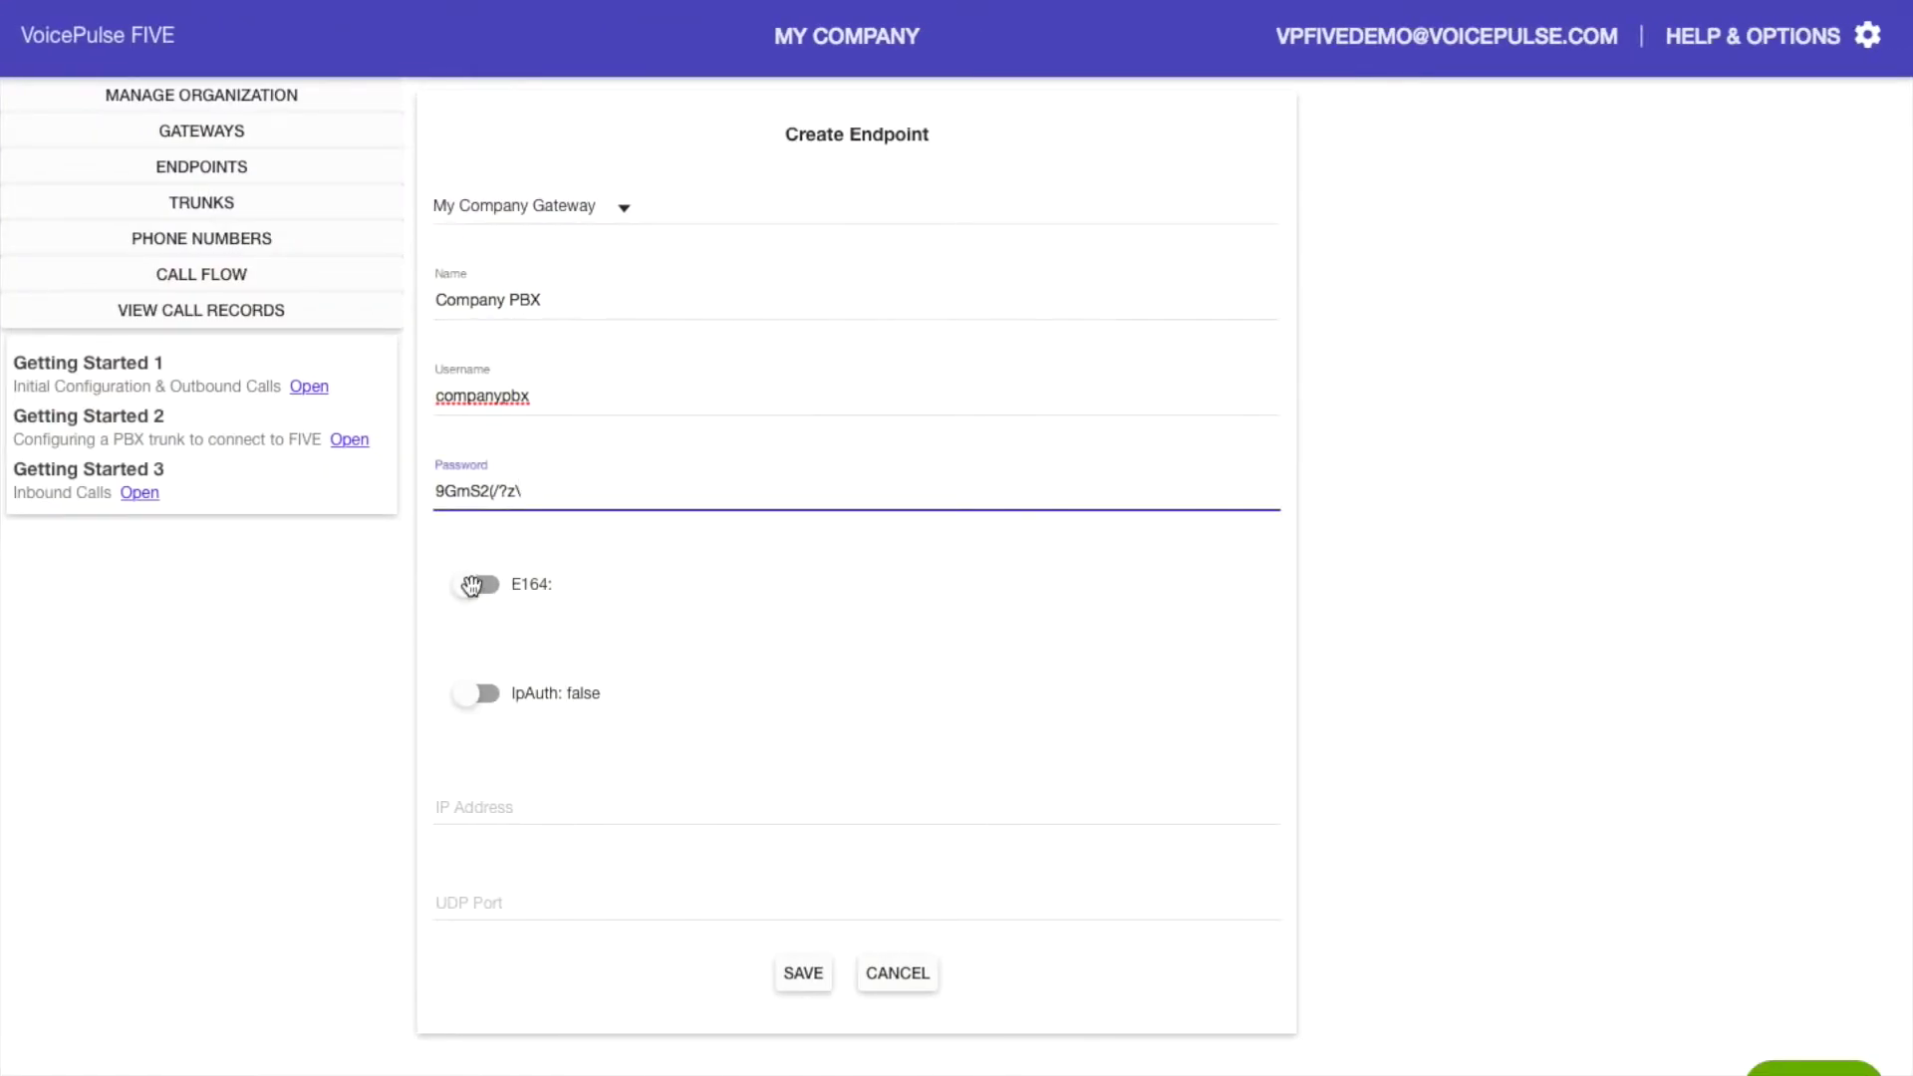
Leave E164 number formatting off and save the Company PBX endpoint
left_click(471, 585)
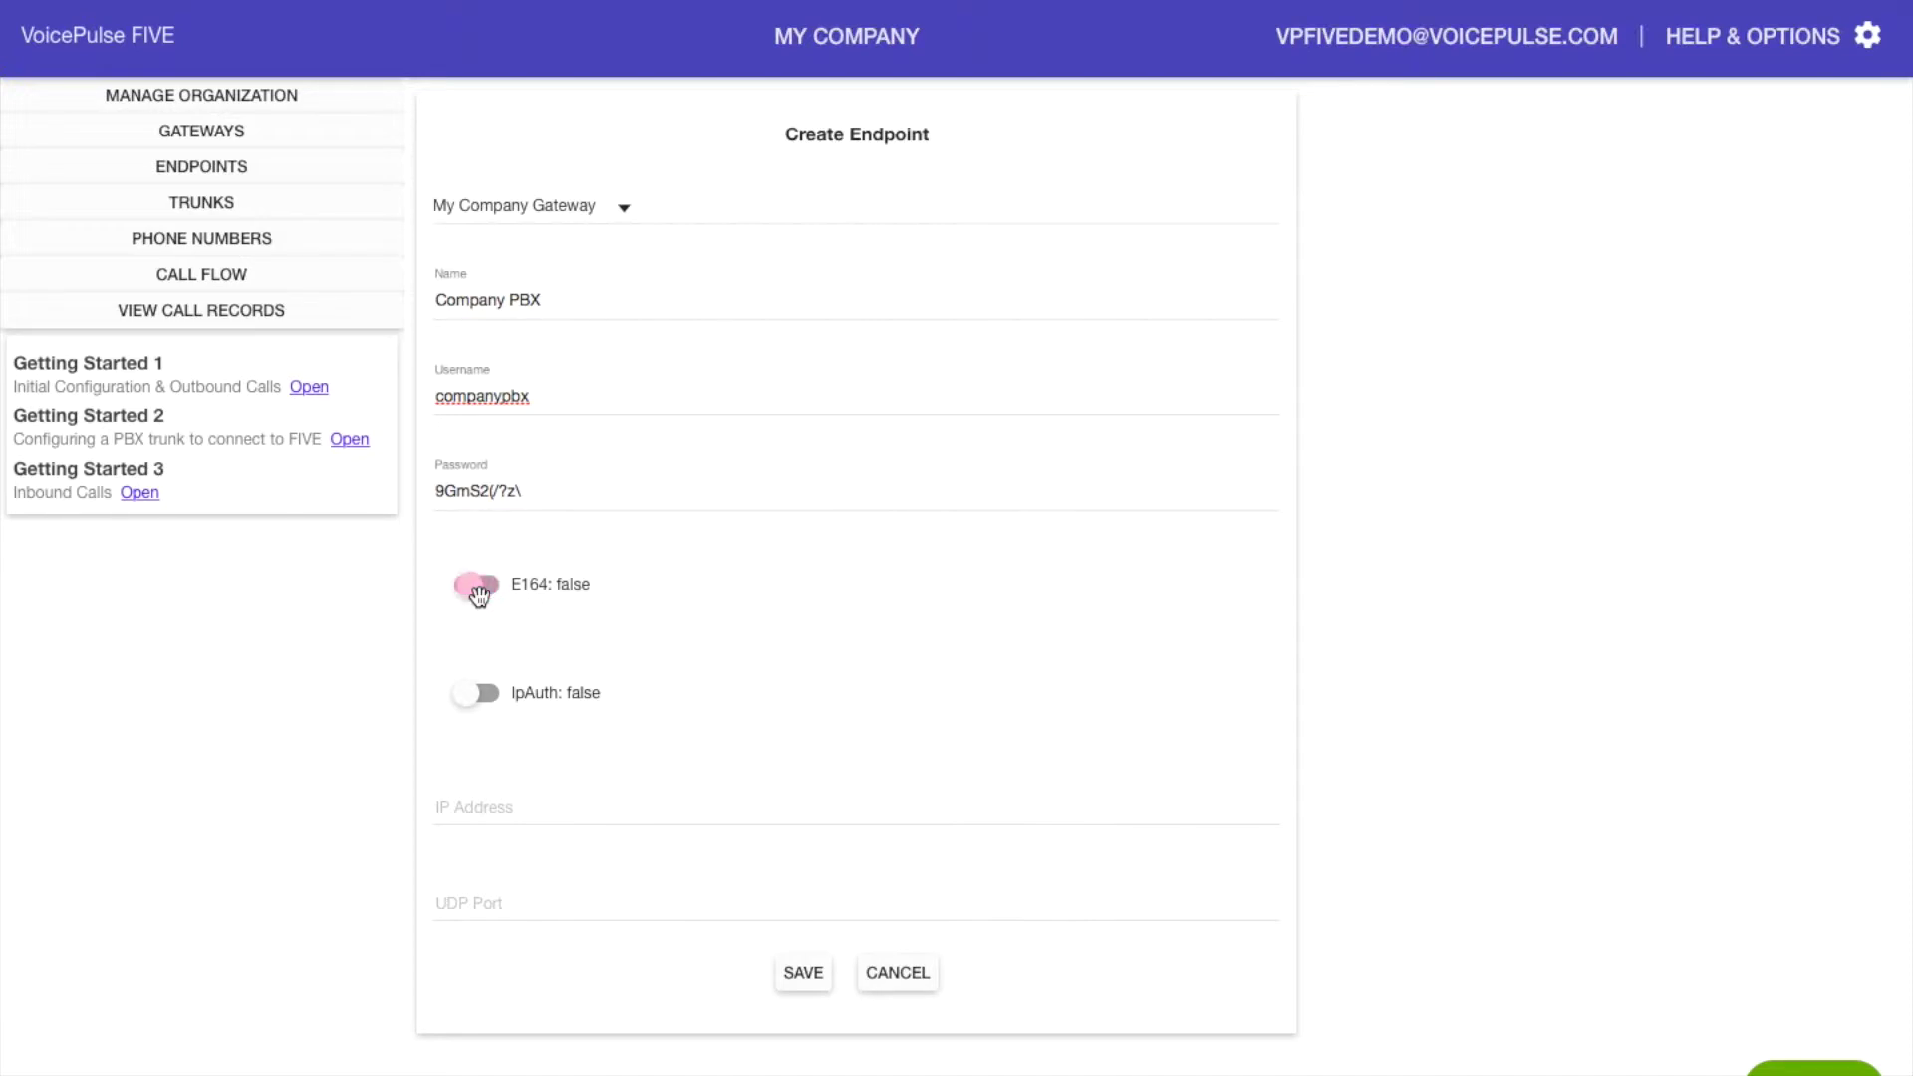
left_click(477, 585)
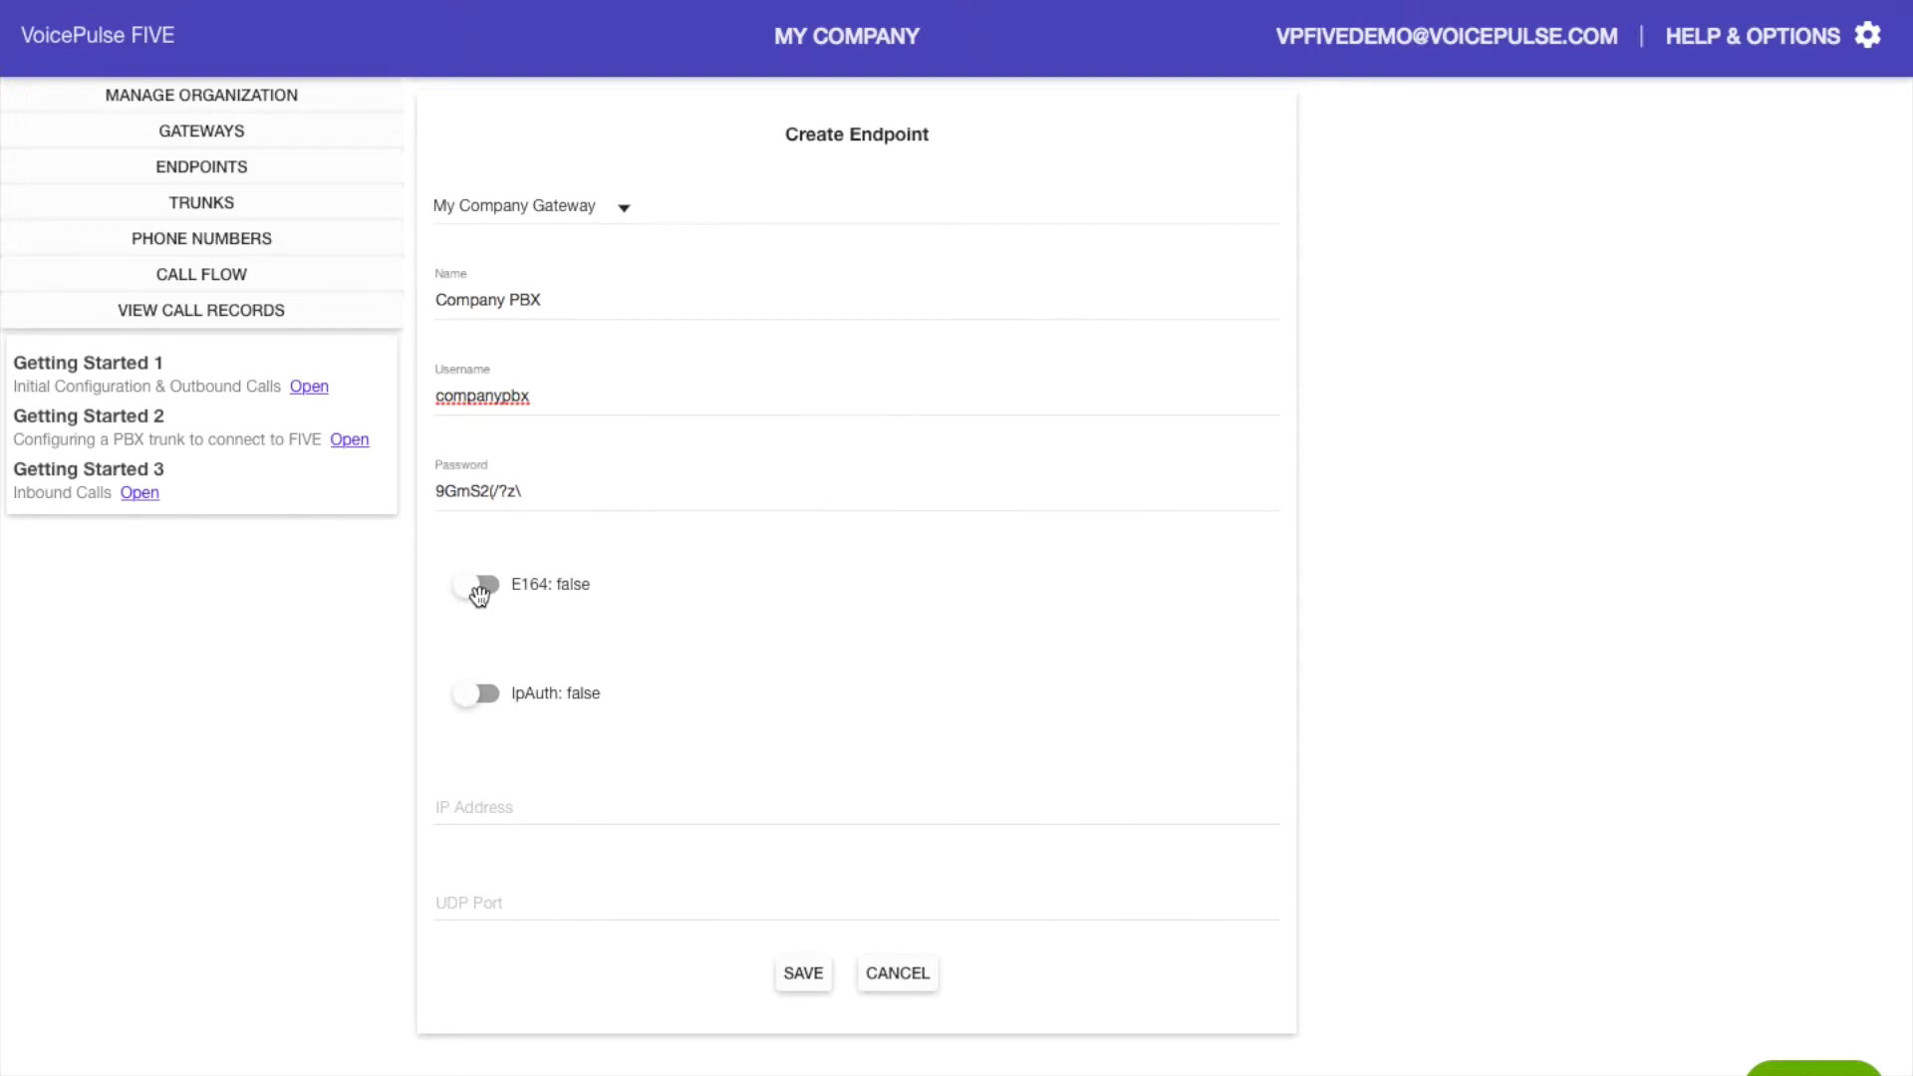
left_click(810, 982)
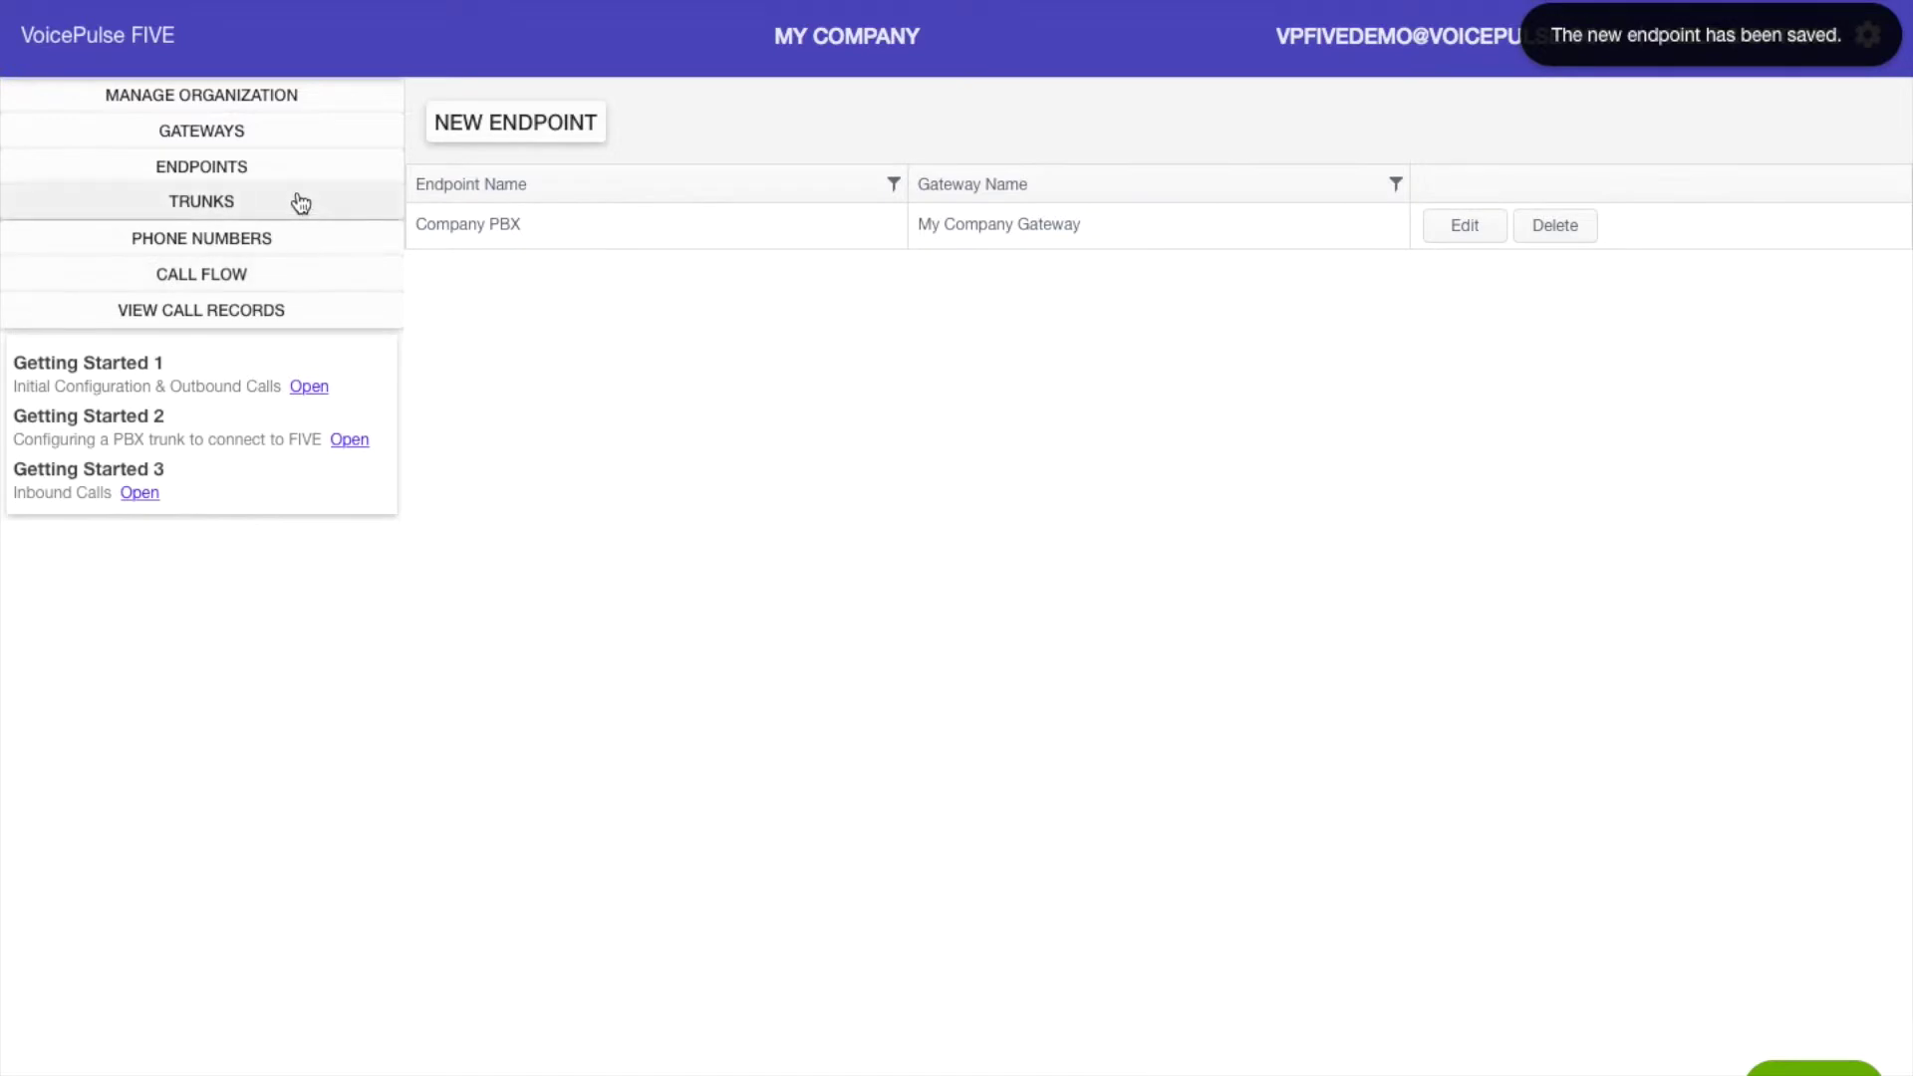
left_click(299, 201)
Name the new trunk 'Company Trunk', keeping inbound and outbound calls on, with 3 channels
left_click(488, 120)
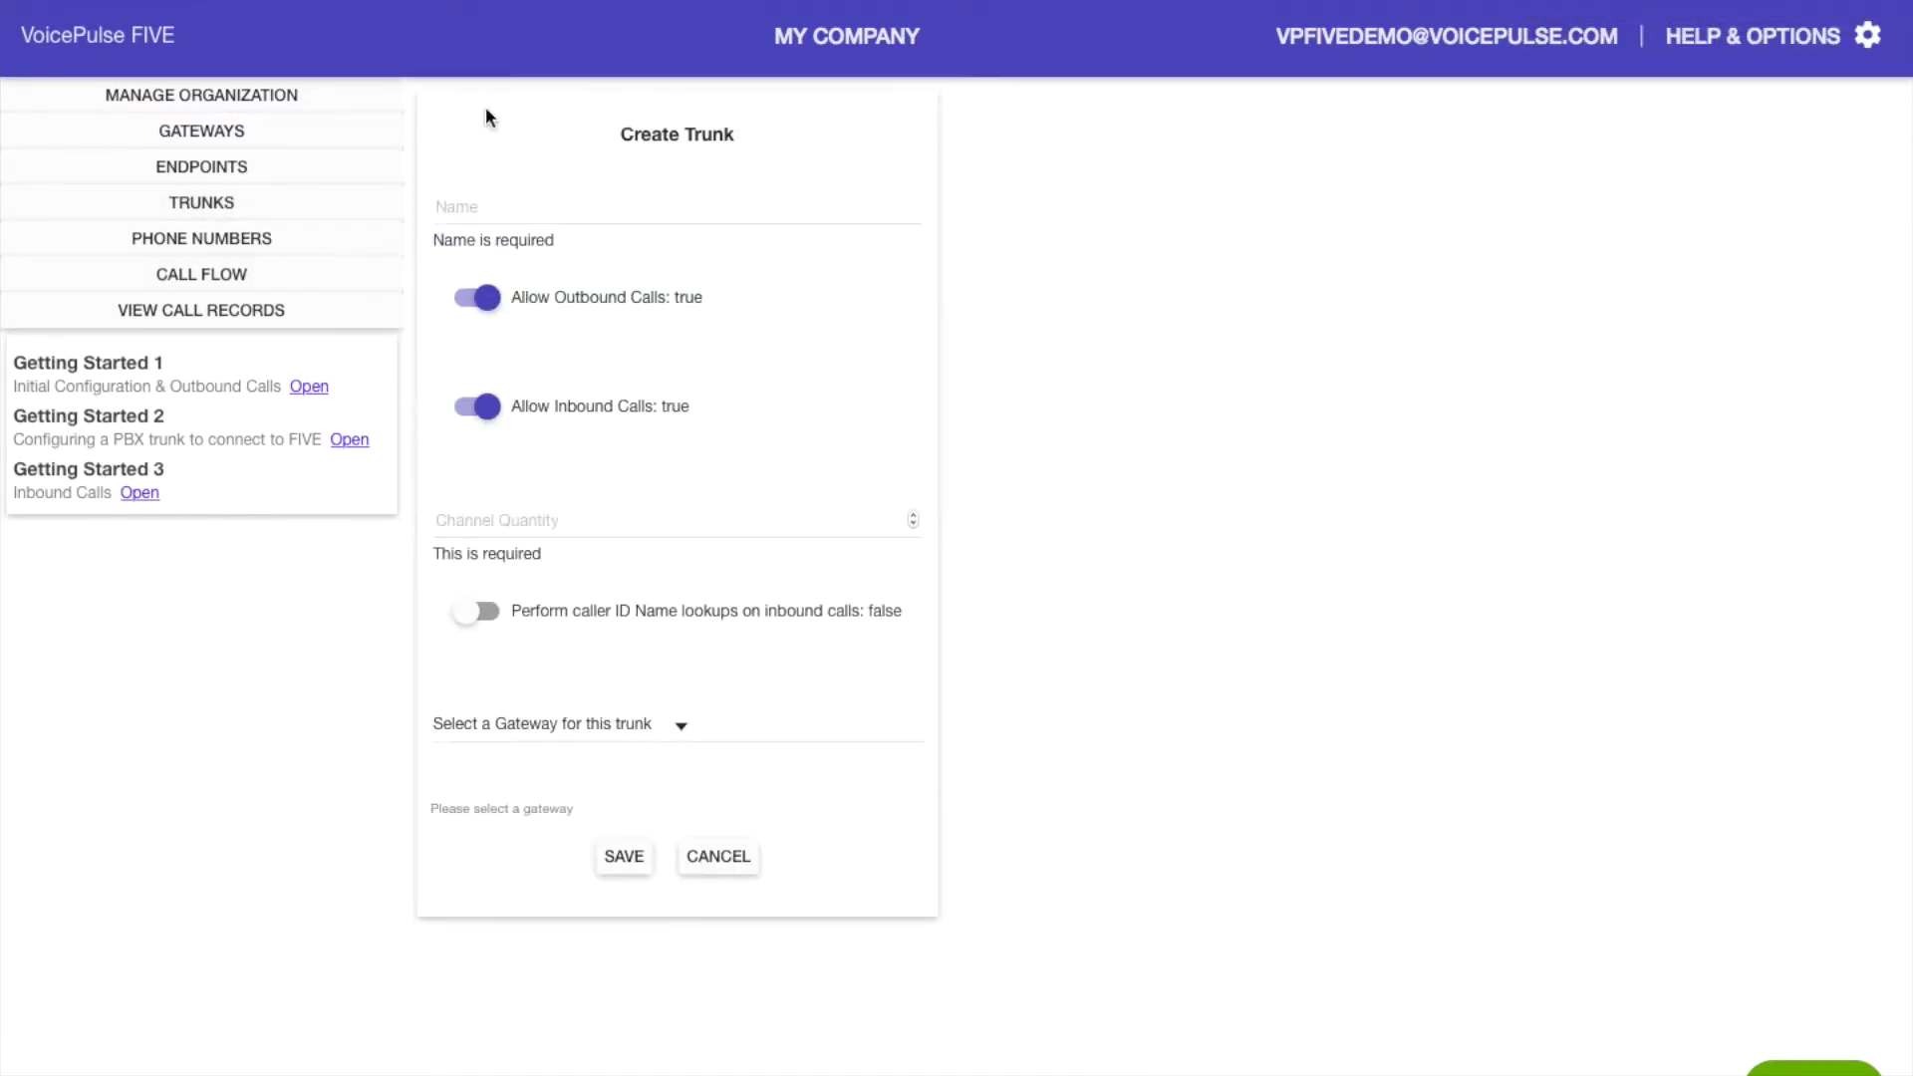
left_click(615, 213)
type("Com")
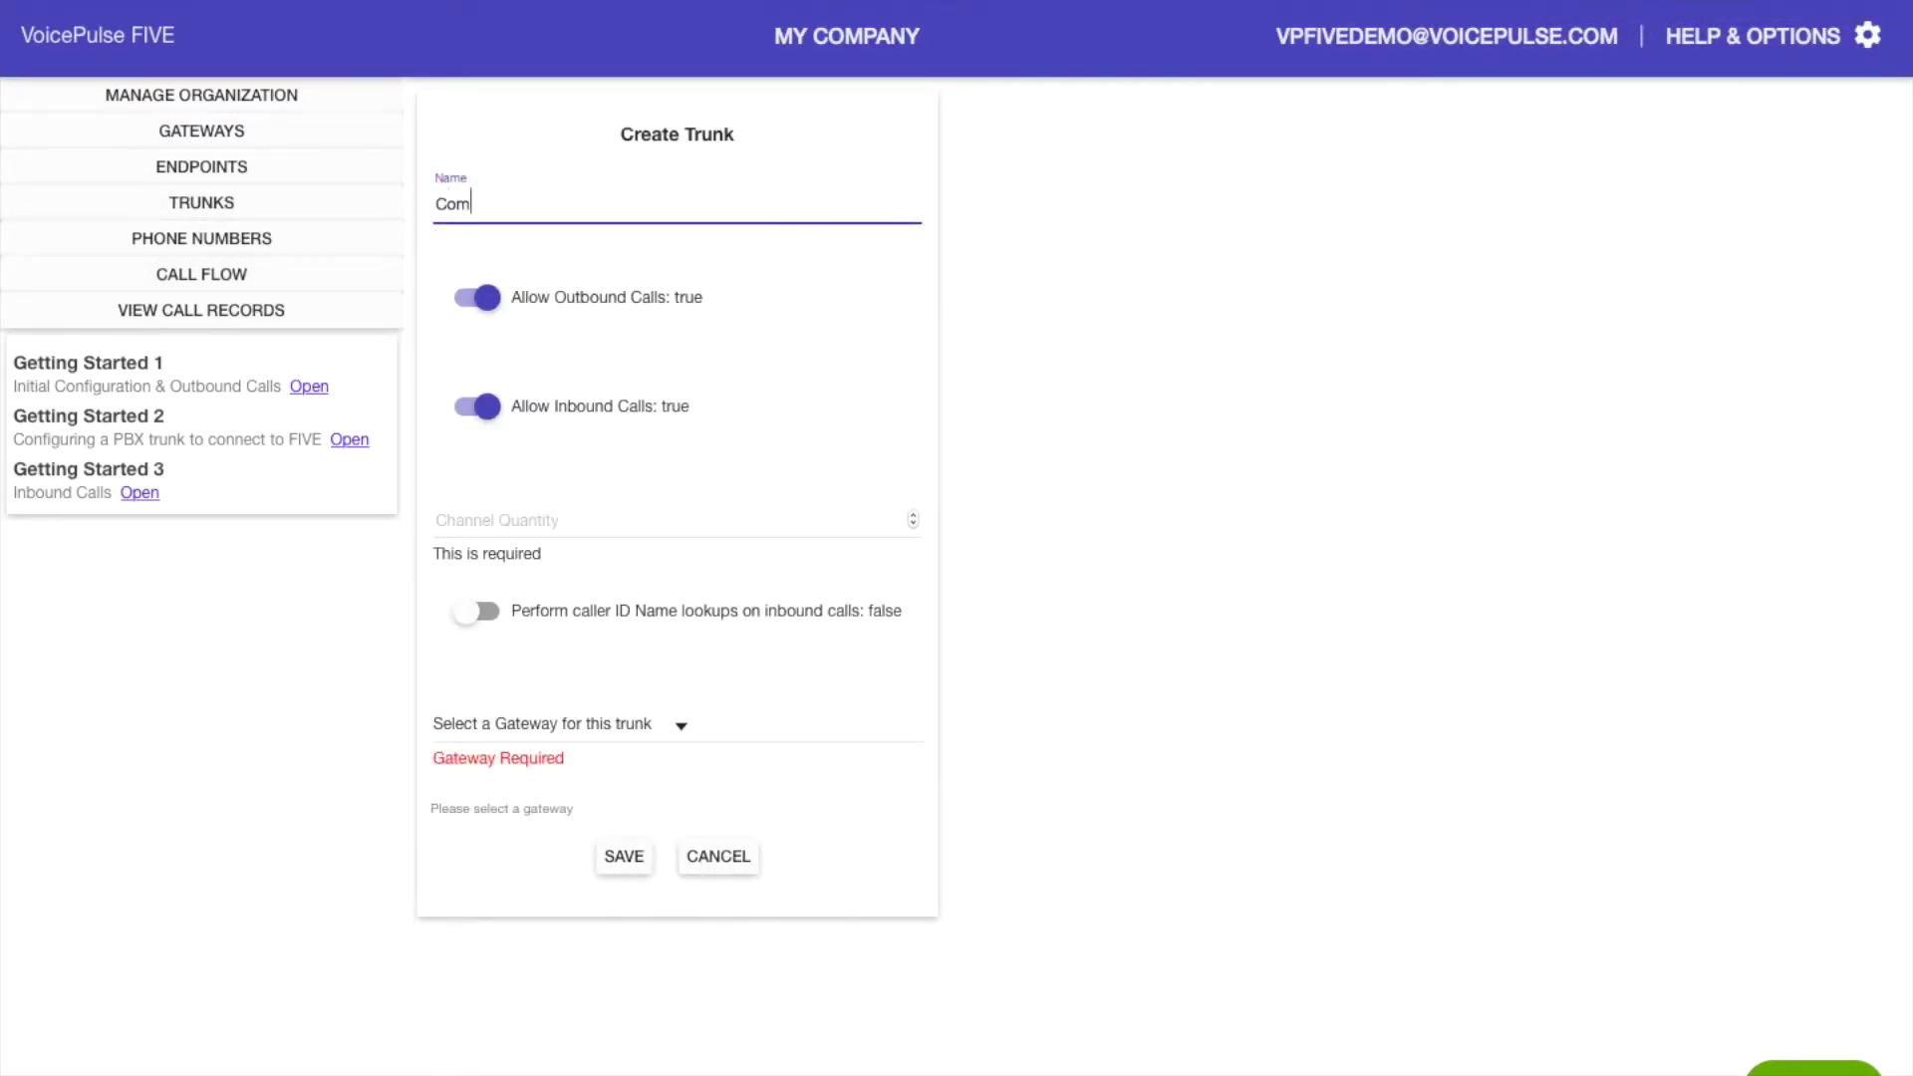
type("pany Trunk")
left_click(479, 297)
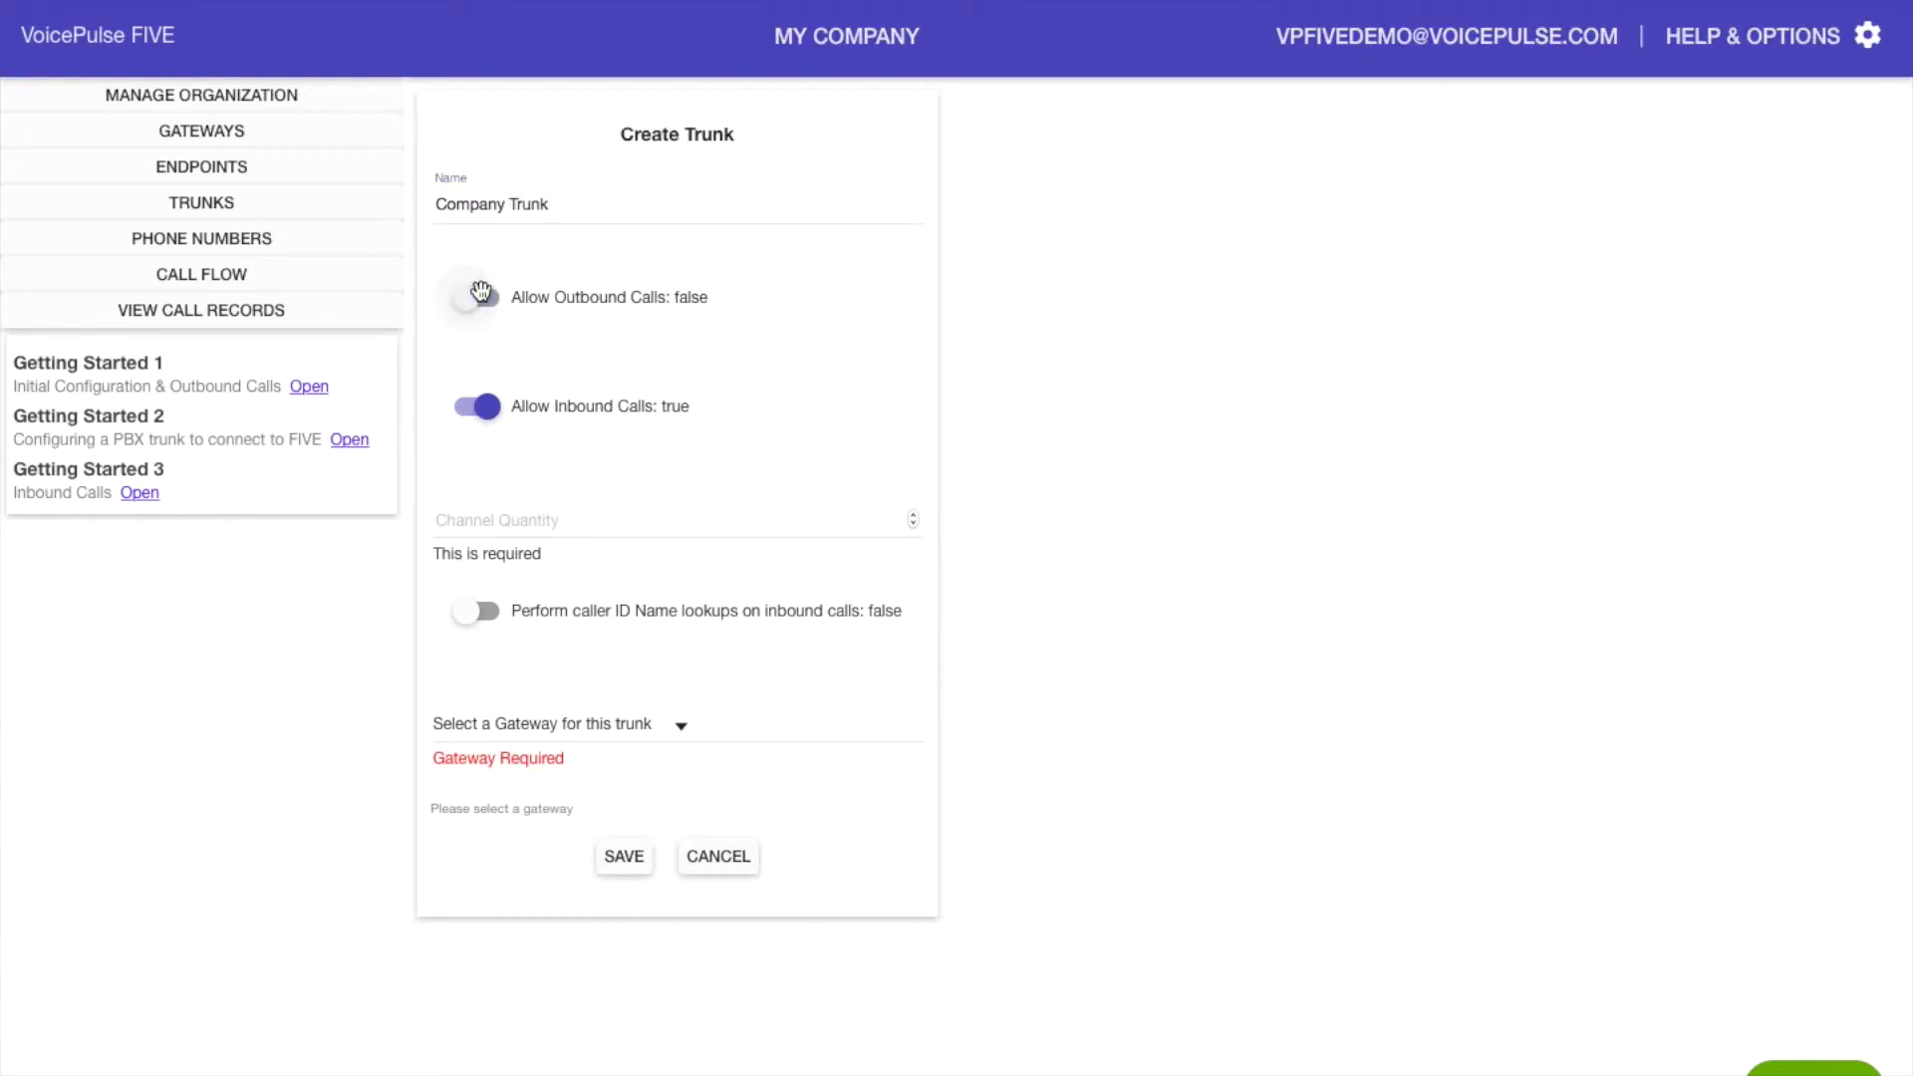
left_click(478, 297)
left_click(482, 411)
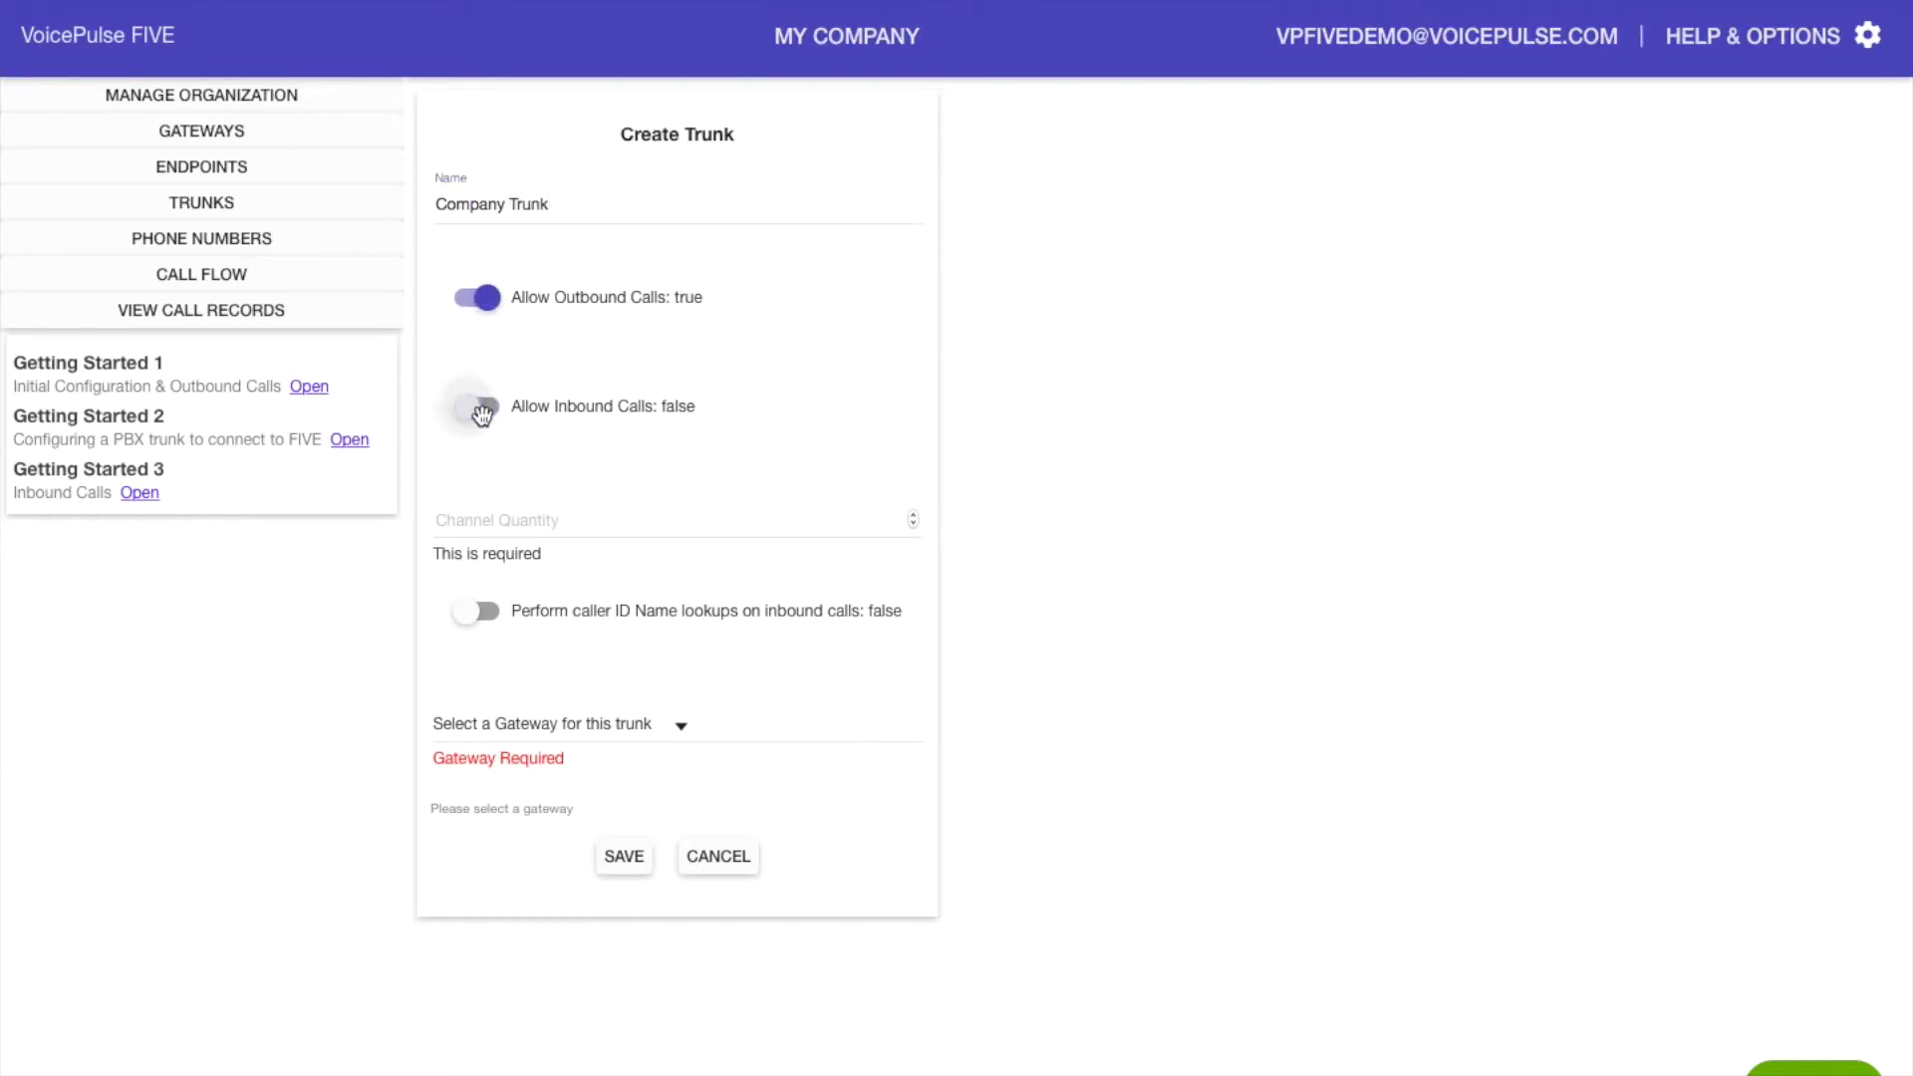
left_click(482, 411)
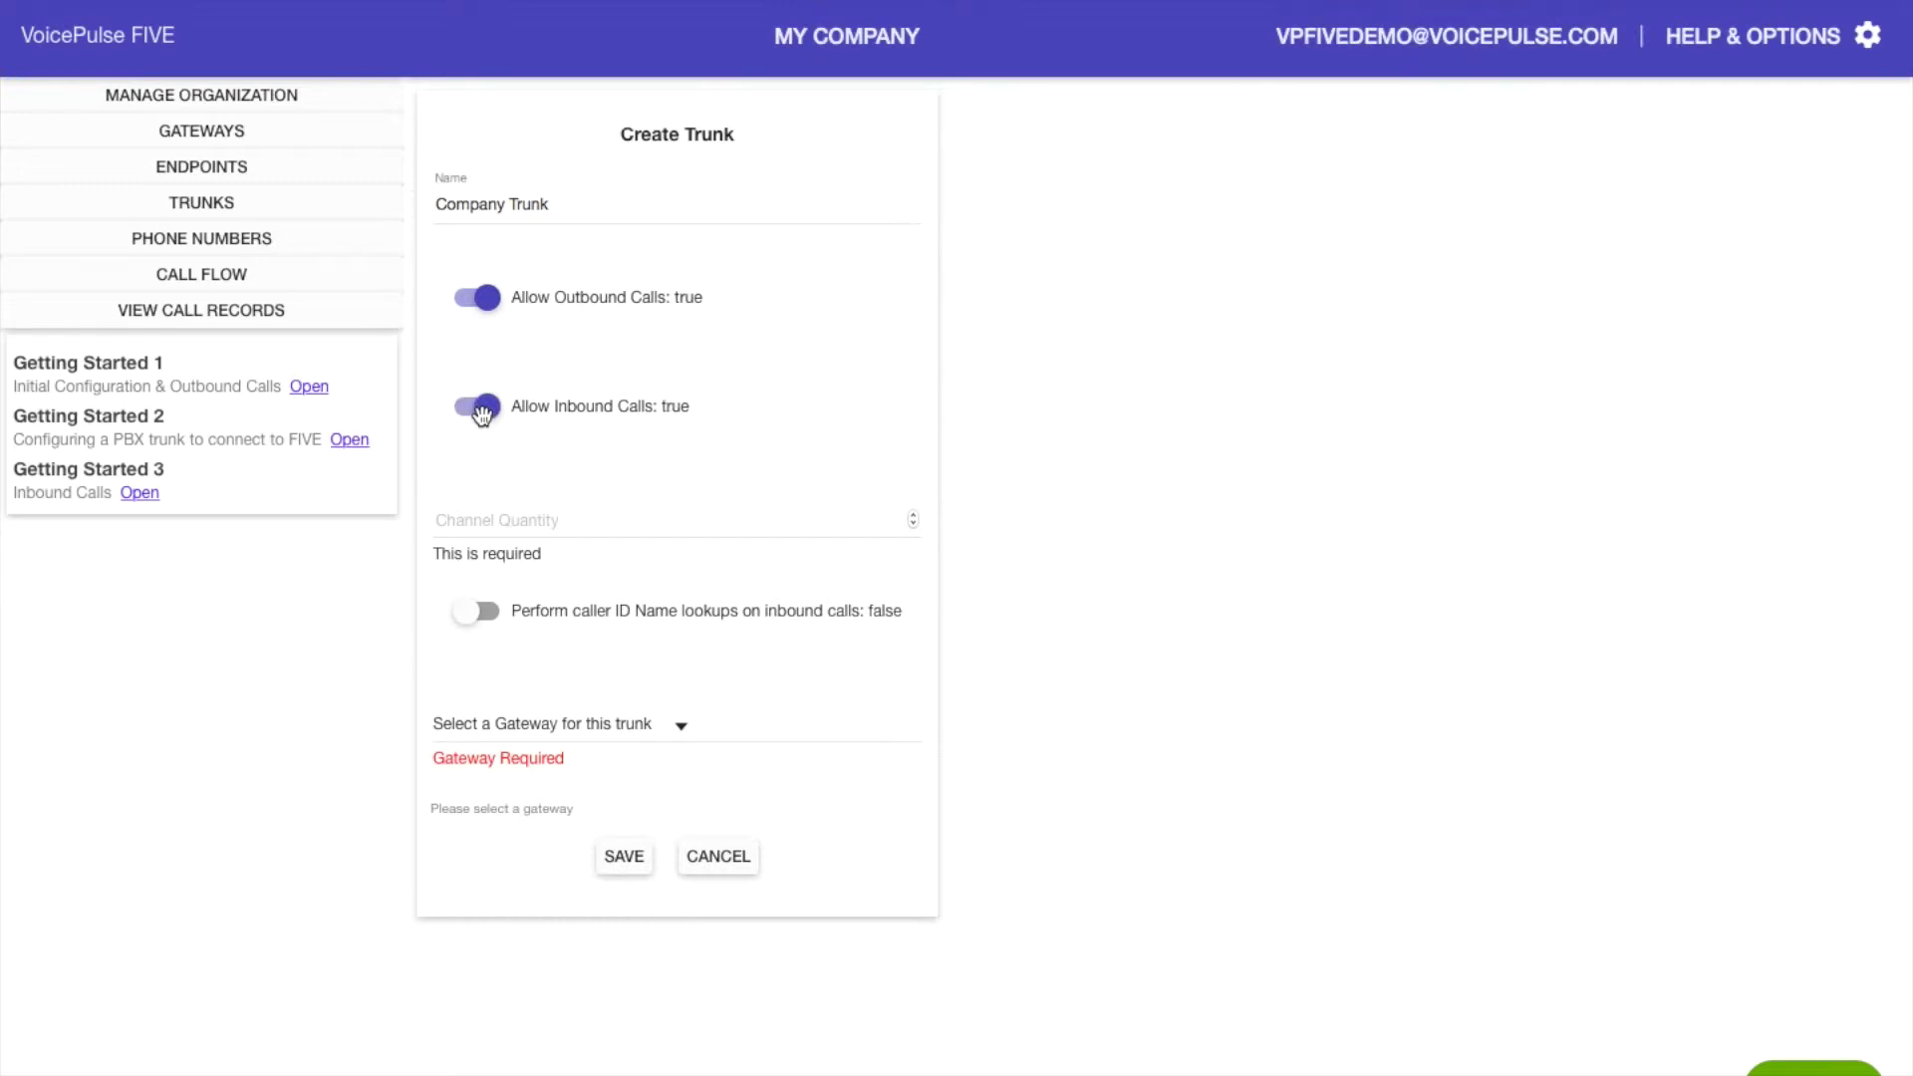
left_click(487, 522)
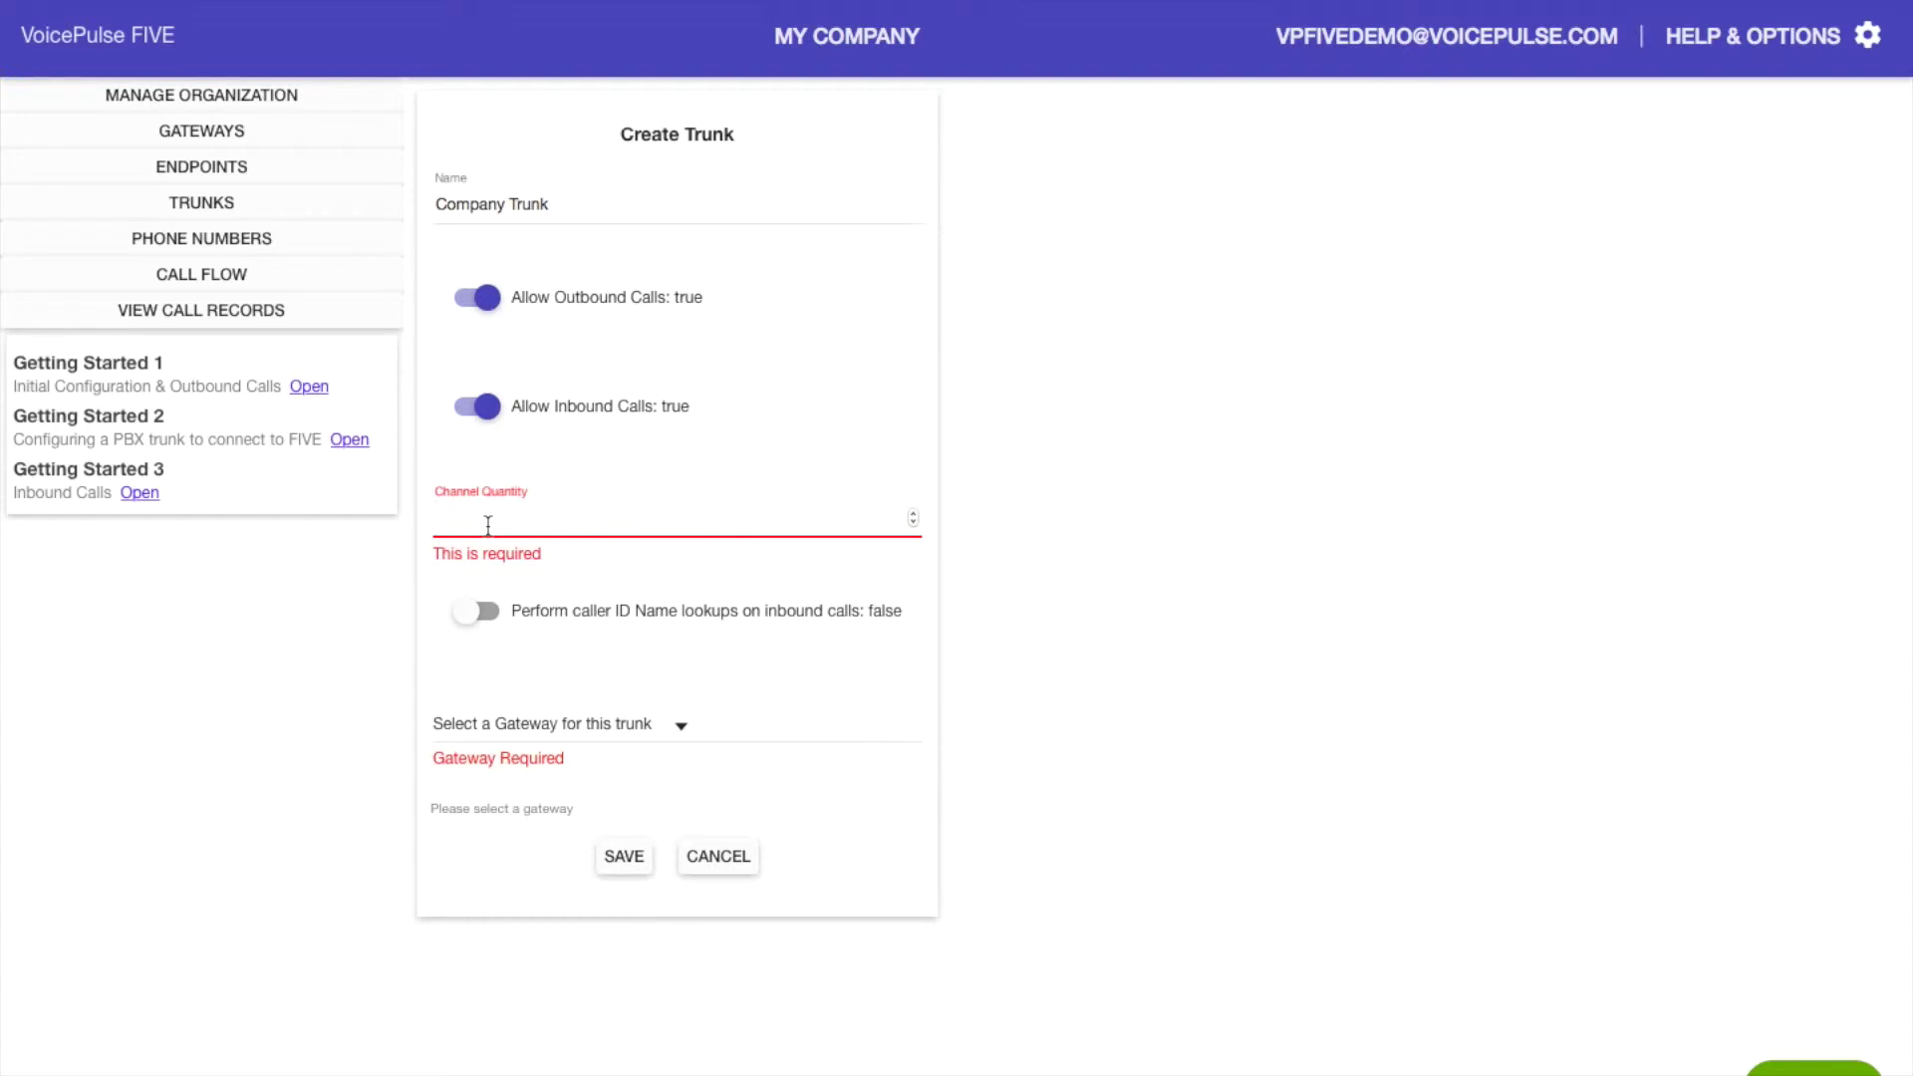
type("3")
Leave caller ID name lookups off, assign My Company Gateway, and save the trunk
left_click(466, 621)
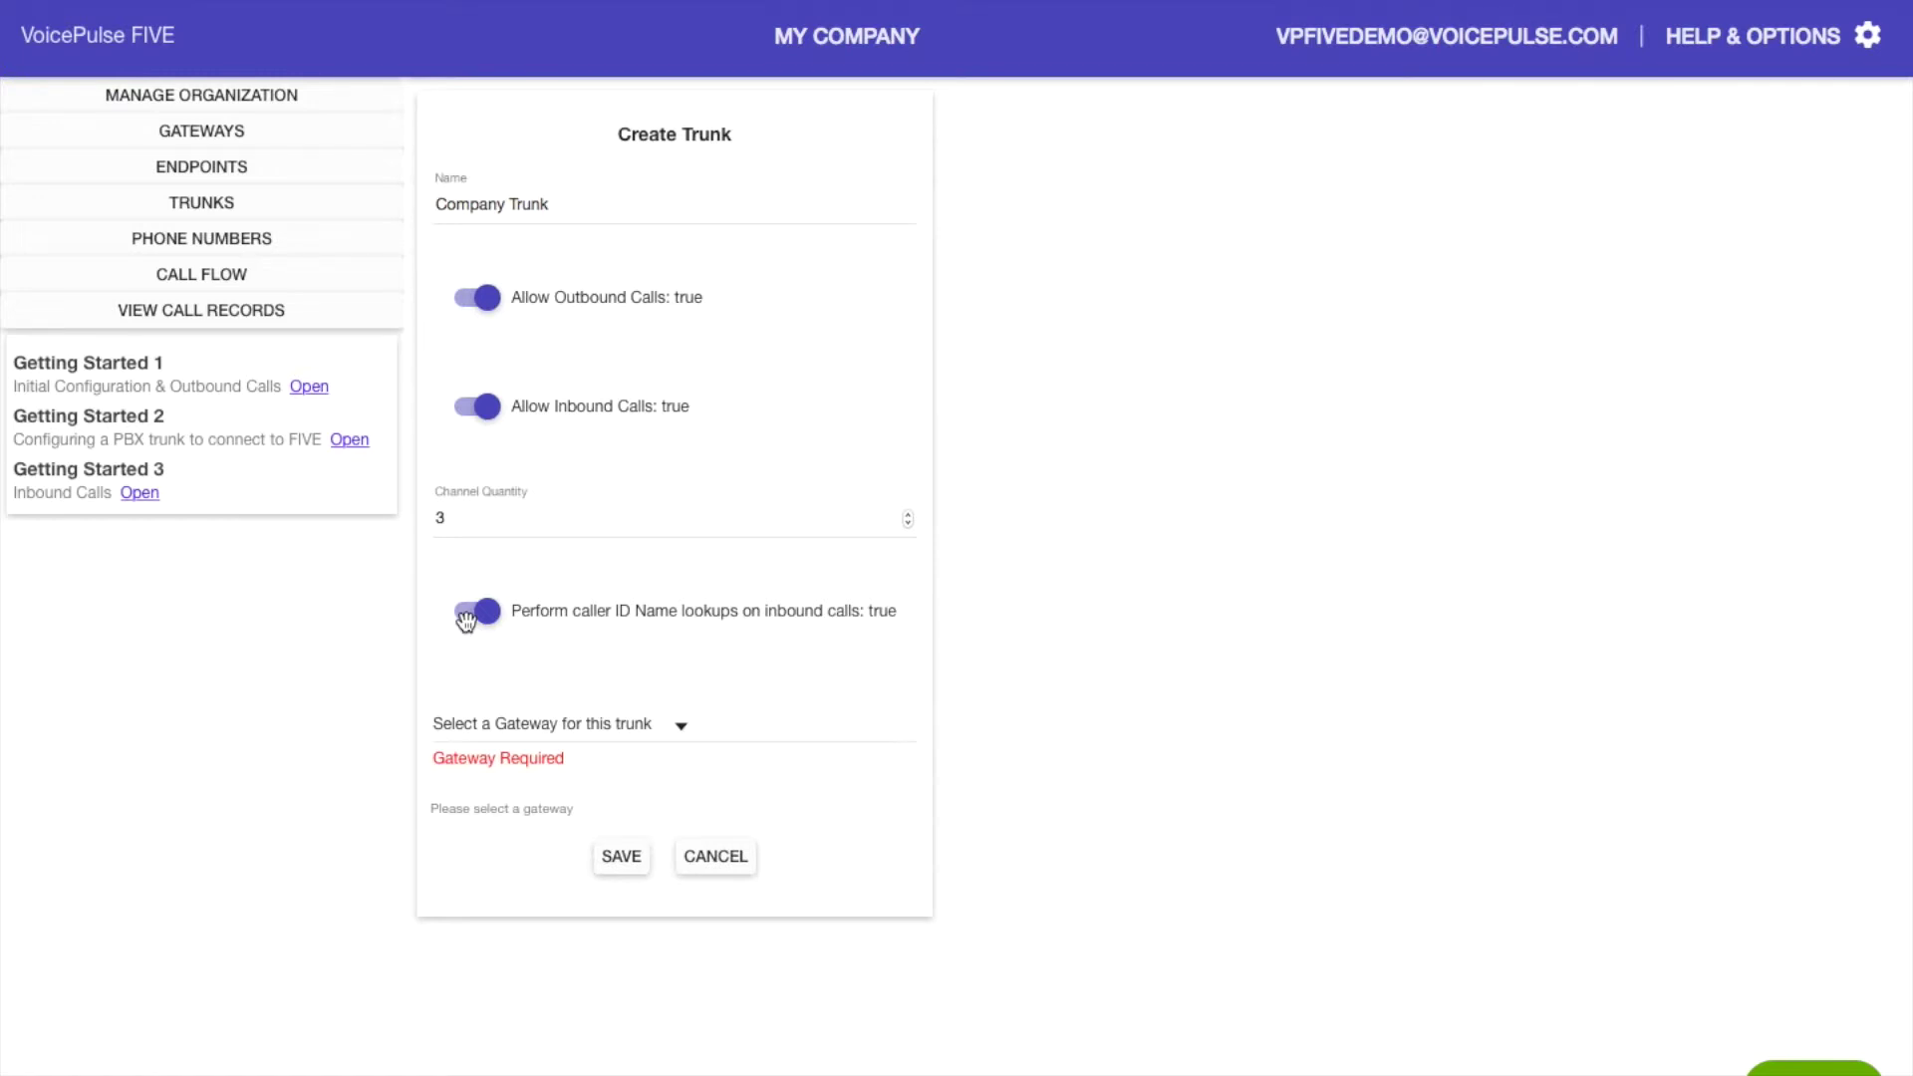
left_click(465, 621)
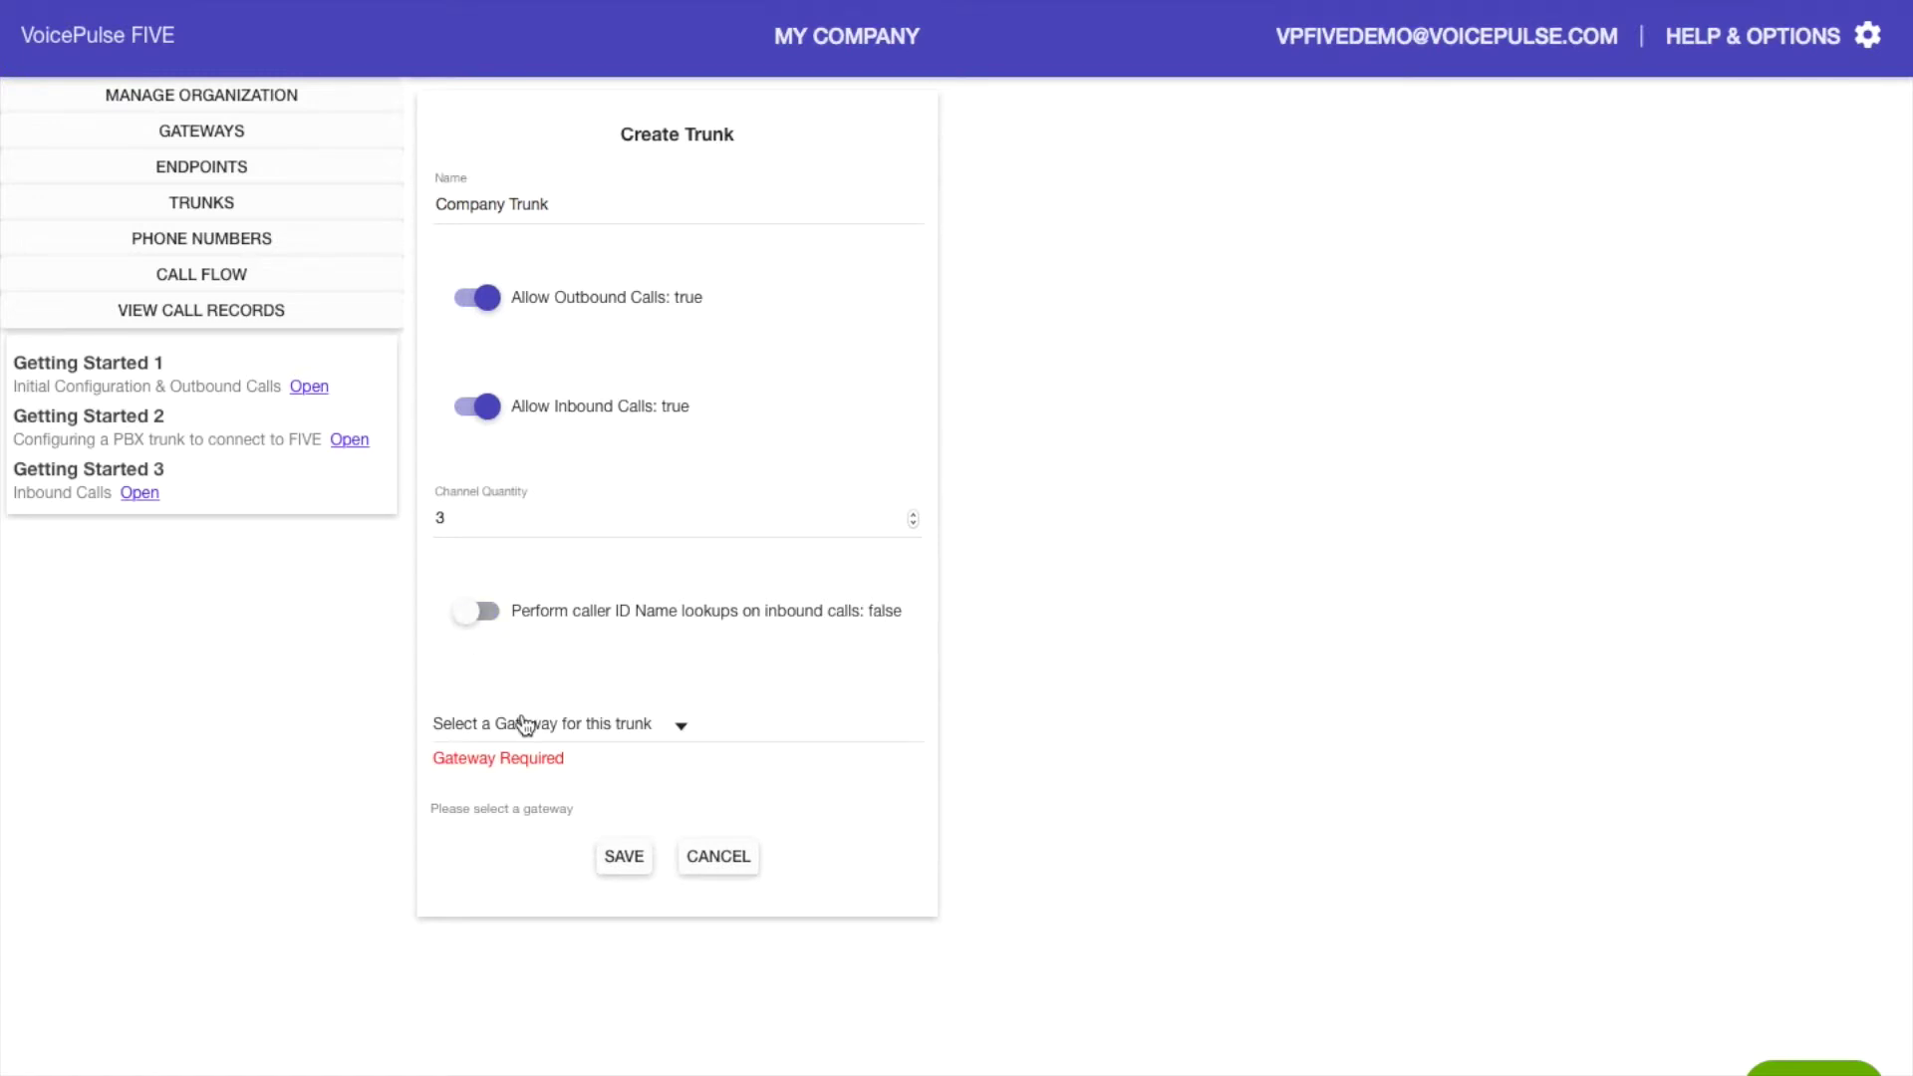
left_click(474, 614)
left_click(474, 614)
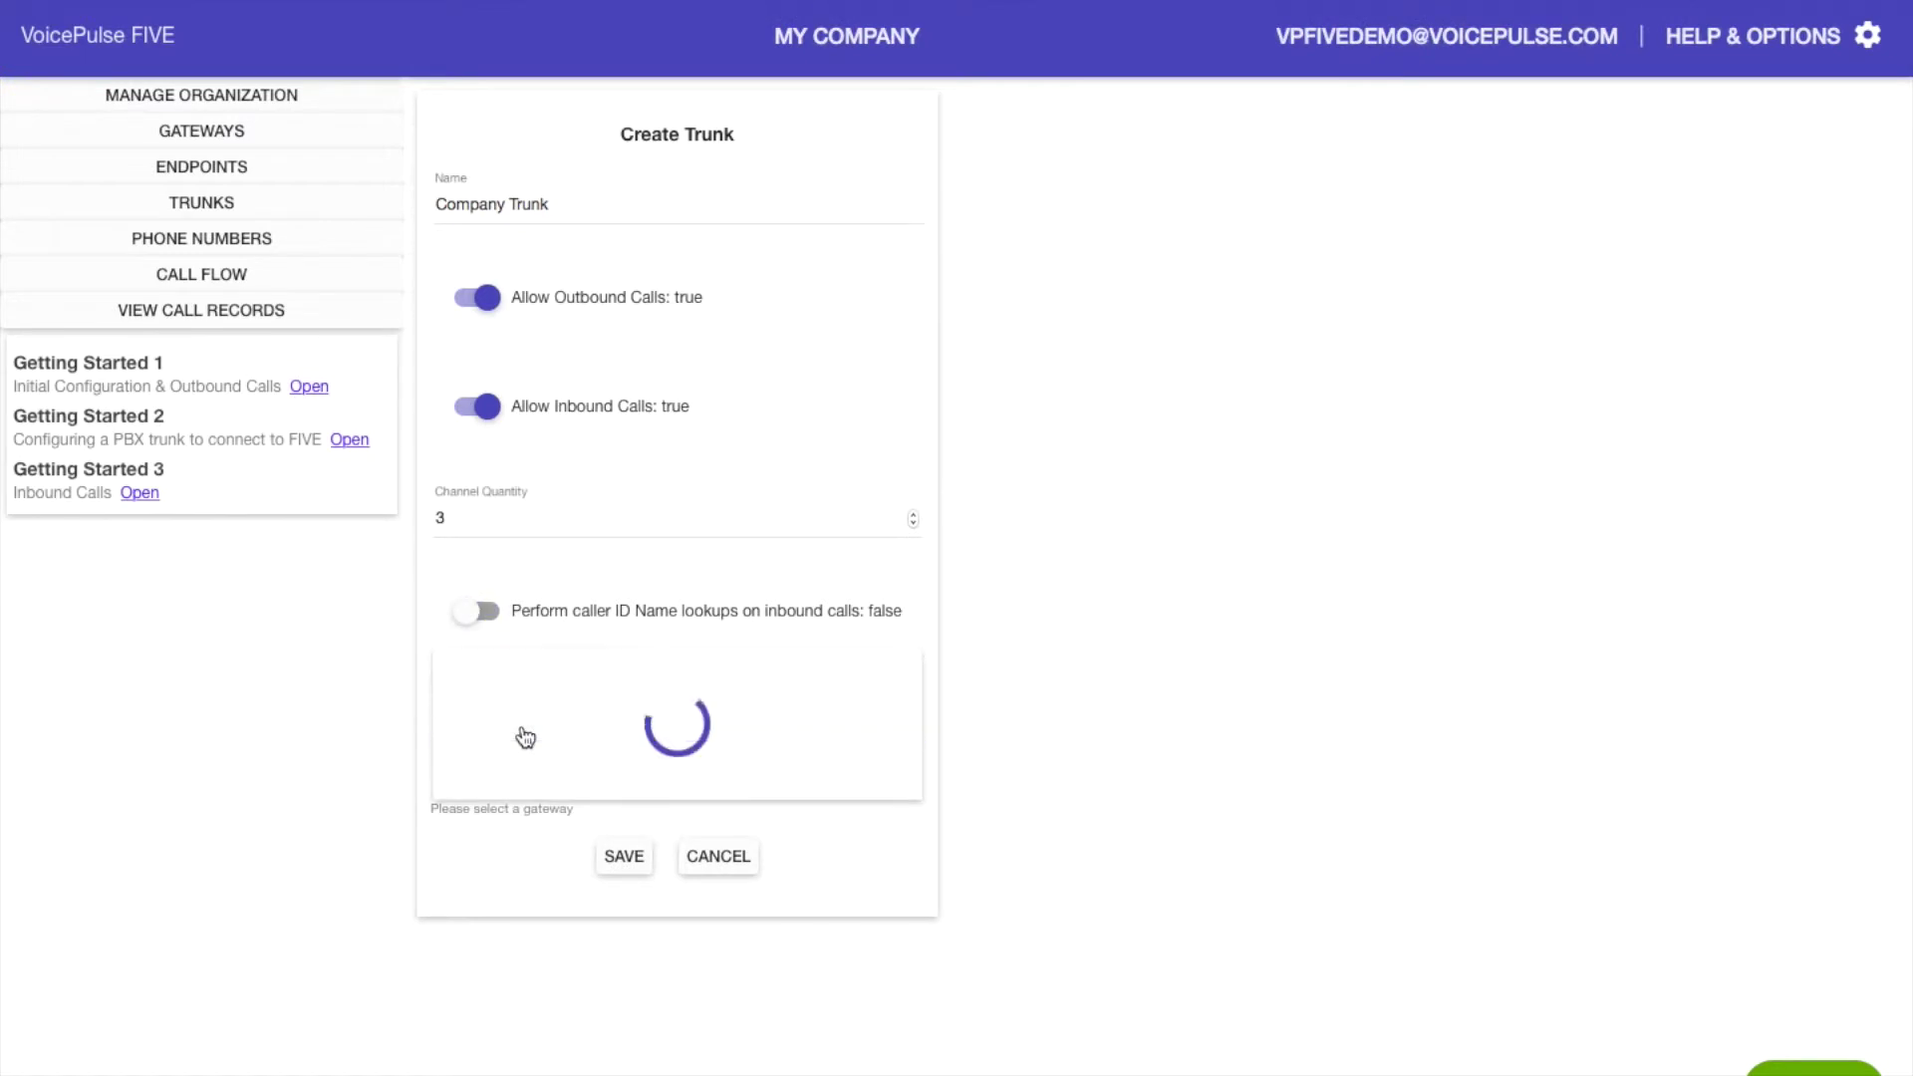
left_click(523, 734)
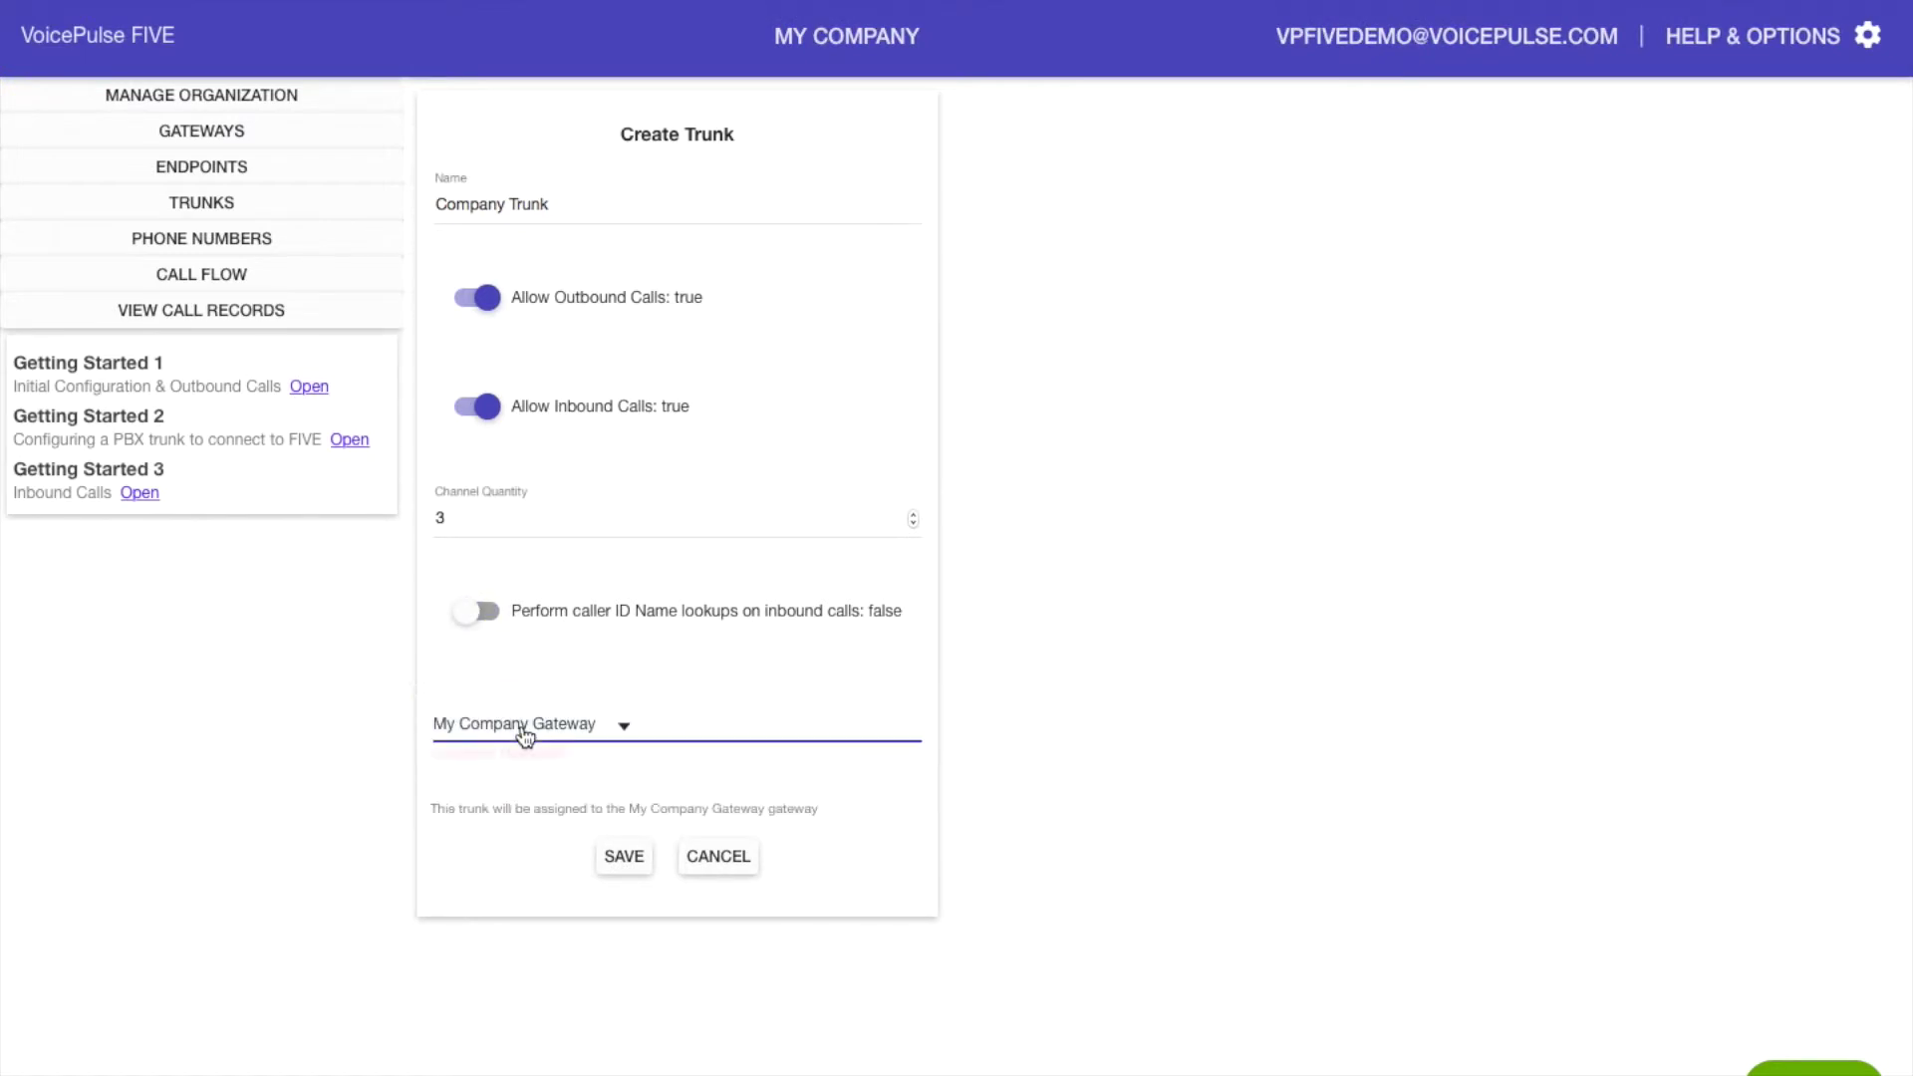
left_click(626, 857)
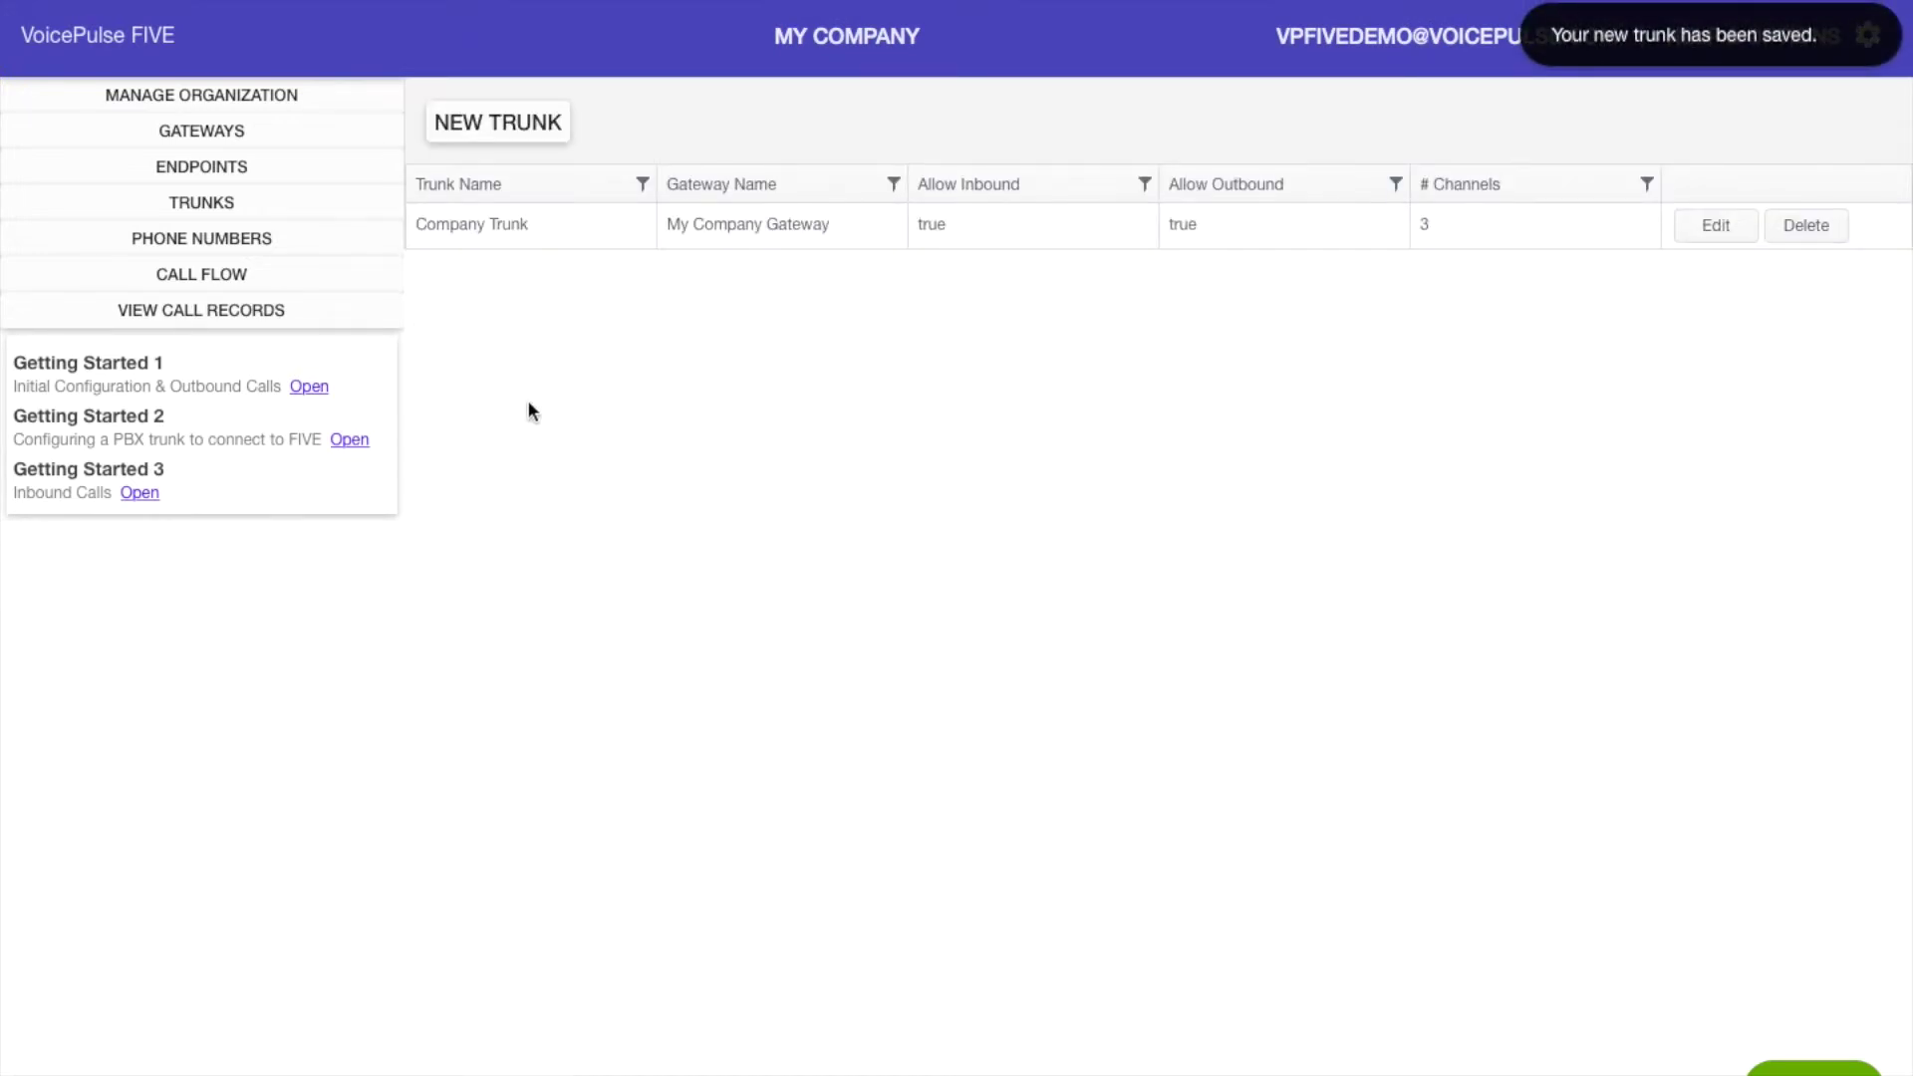
left_click(359, 245)
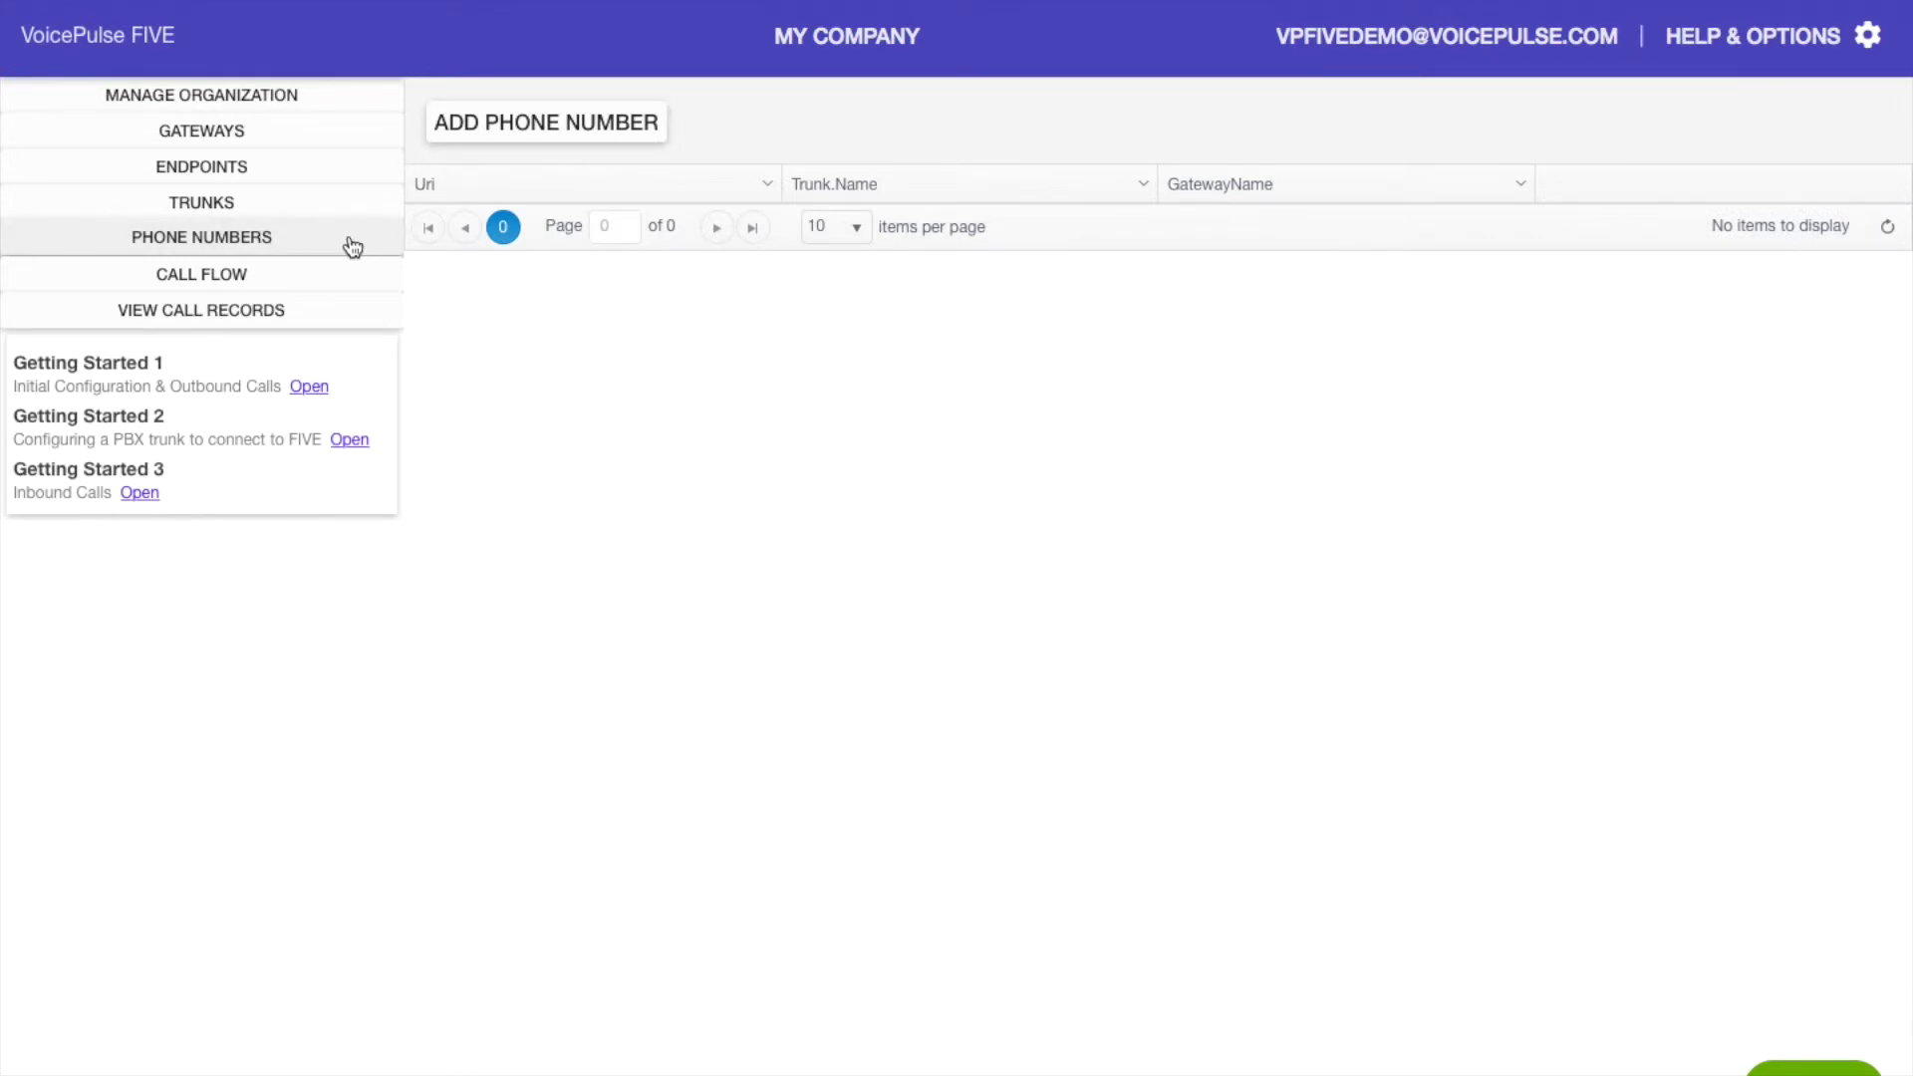
Browse purchasable numbers and filter the Did column to numbers starting with 1609
left_click(528, 127)
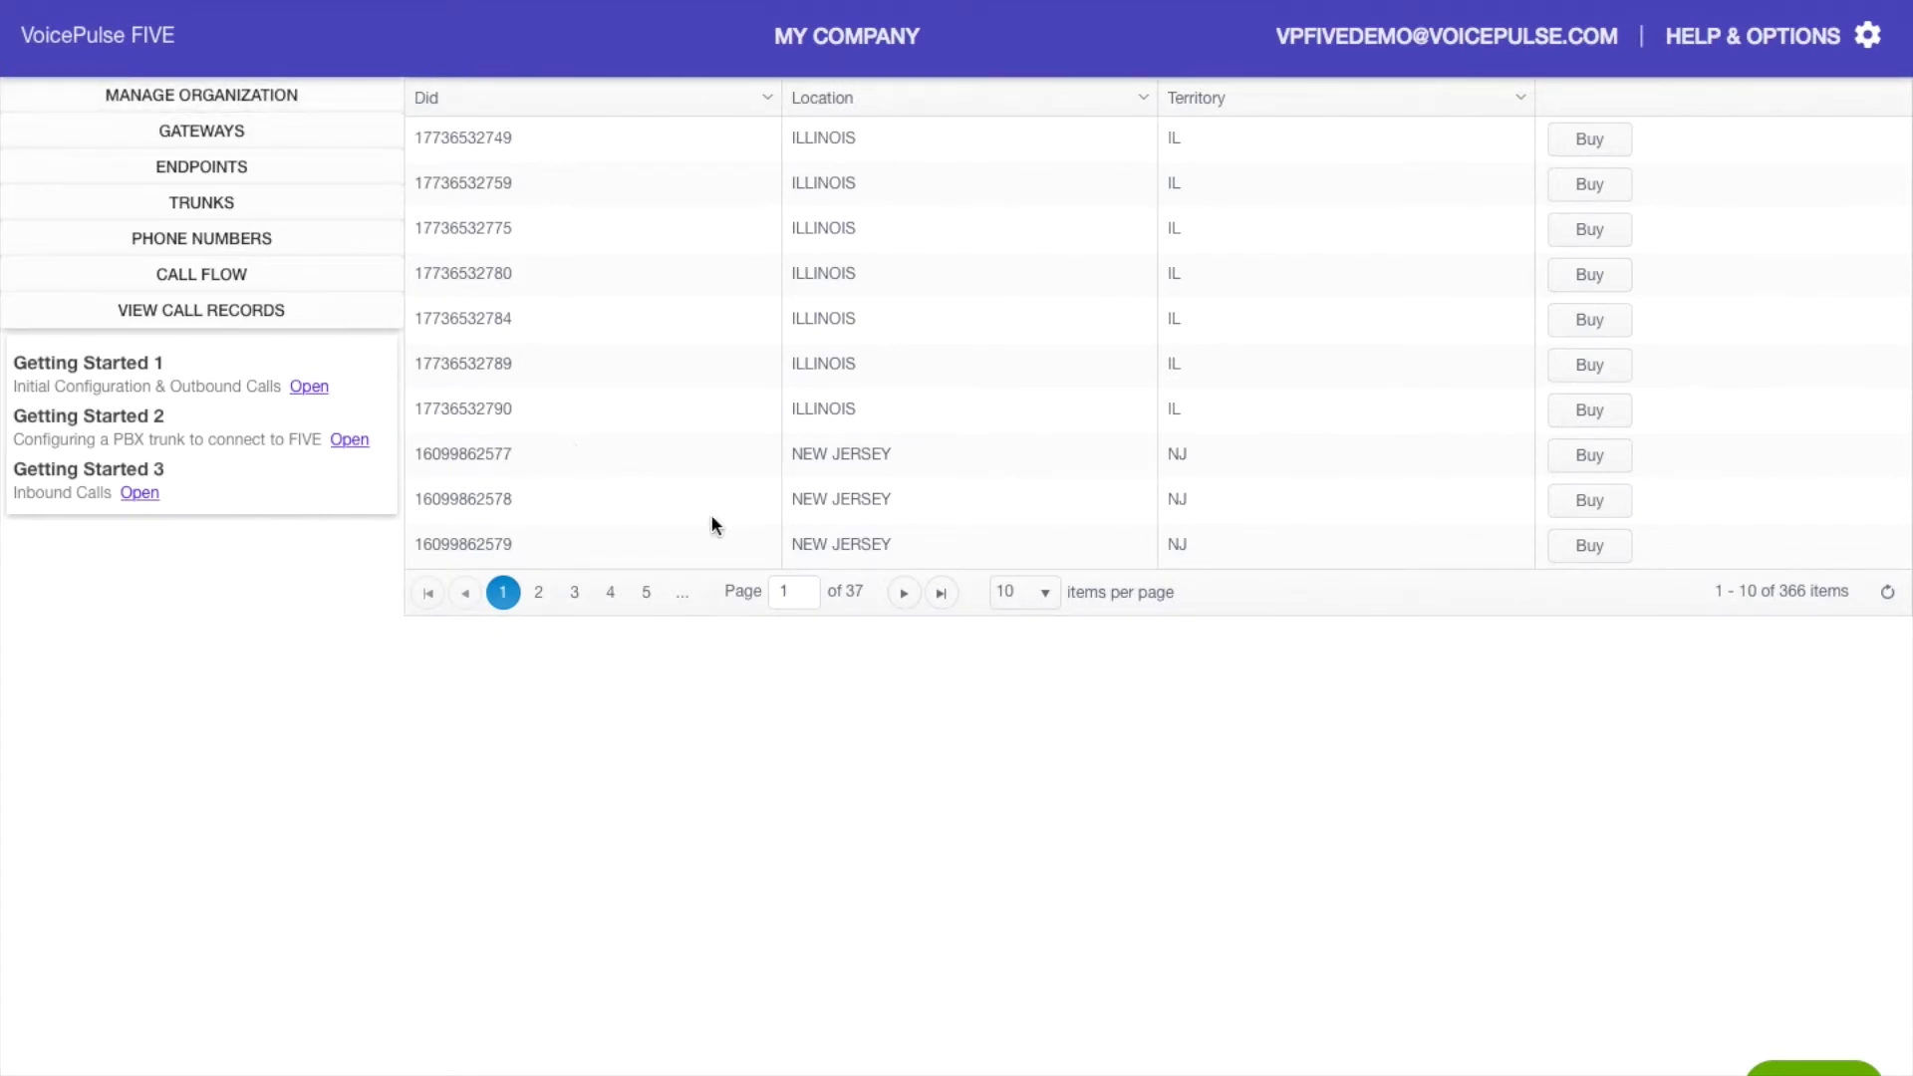
left_click(904, 593)
left_click(904, 592)
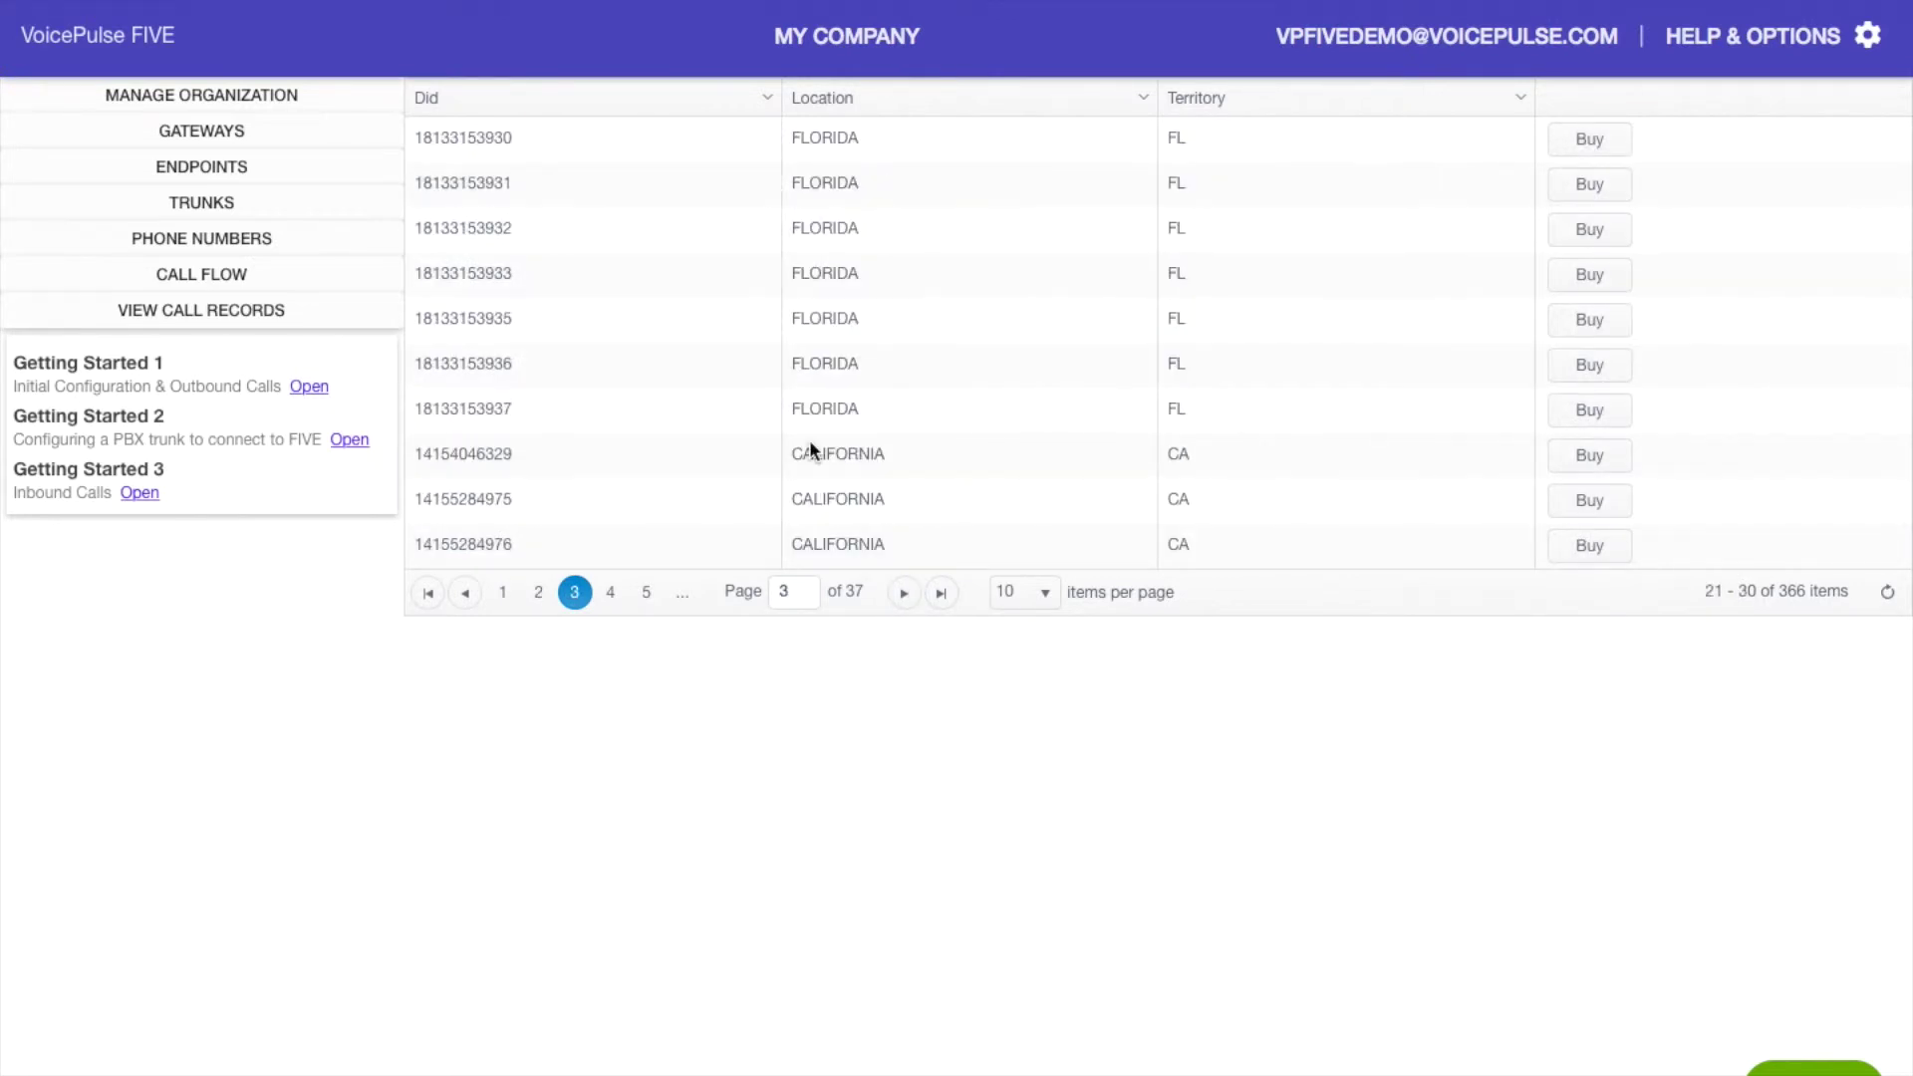
left_click(767, 97)
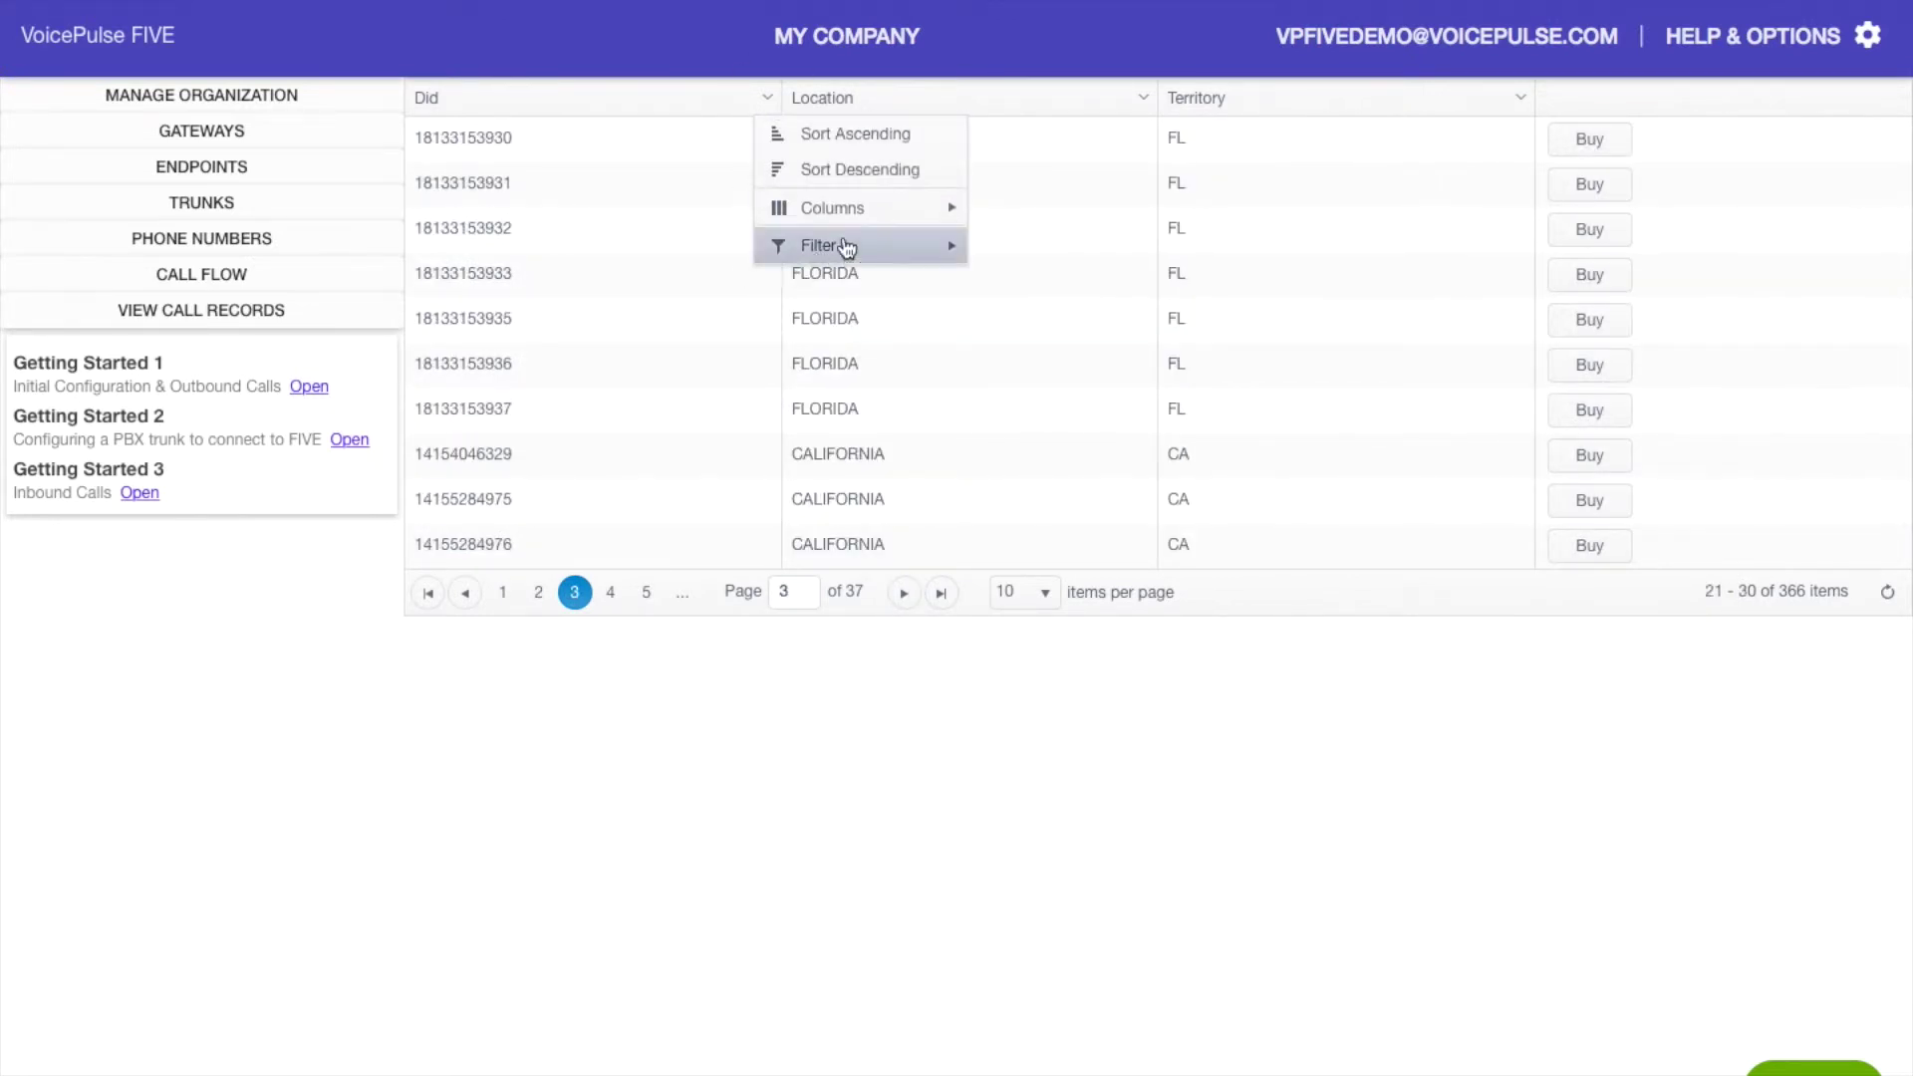
mouse_move(845, 247)
left_click(1036, 281)
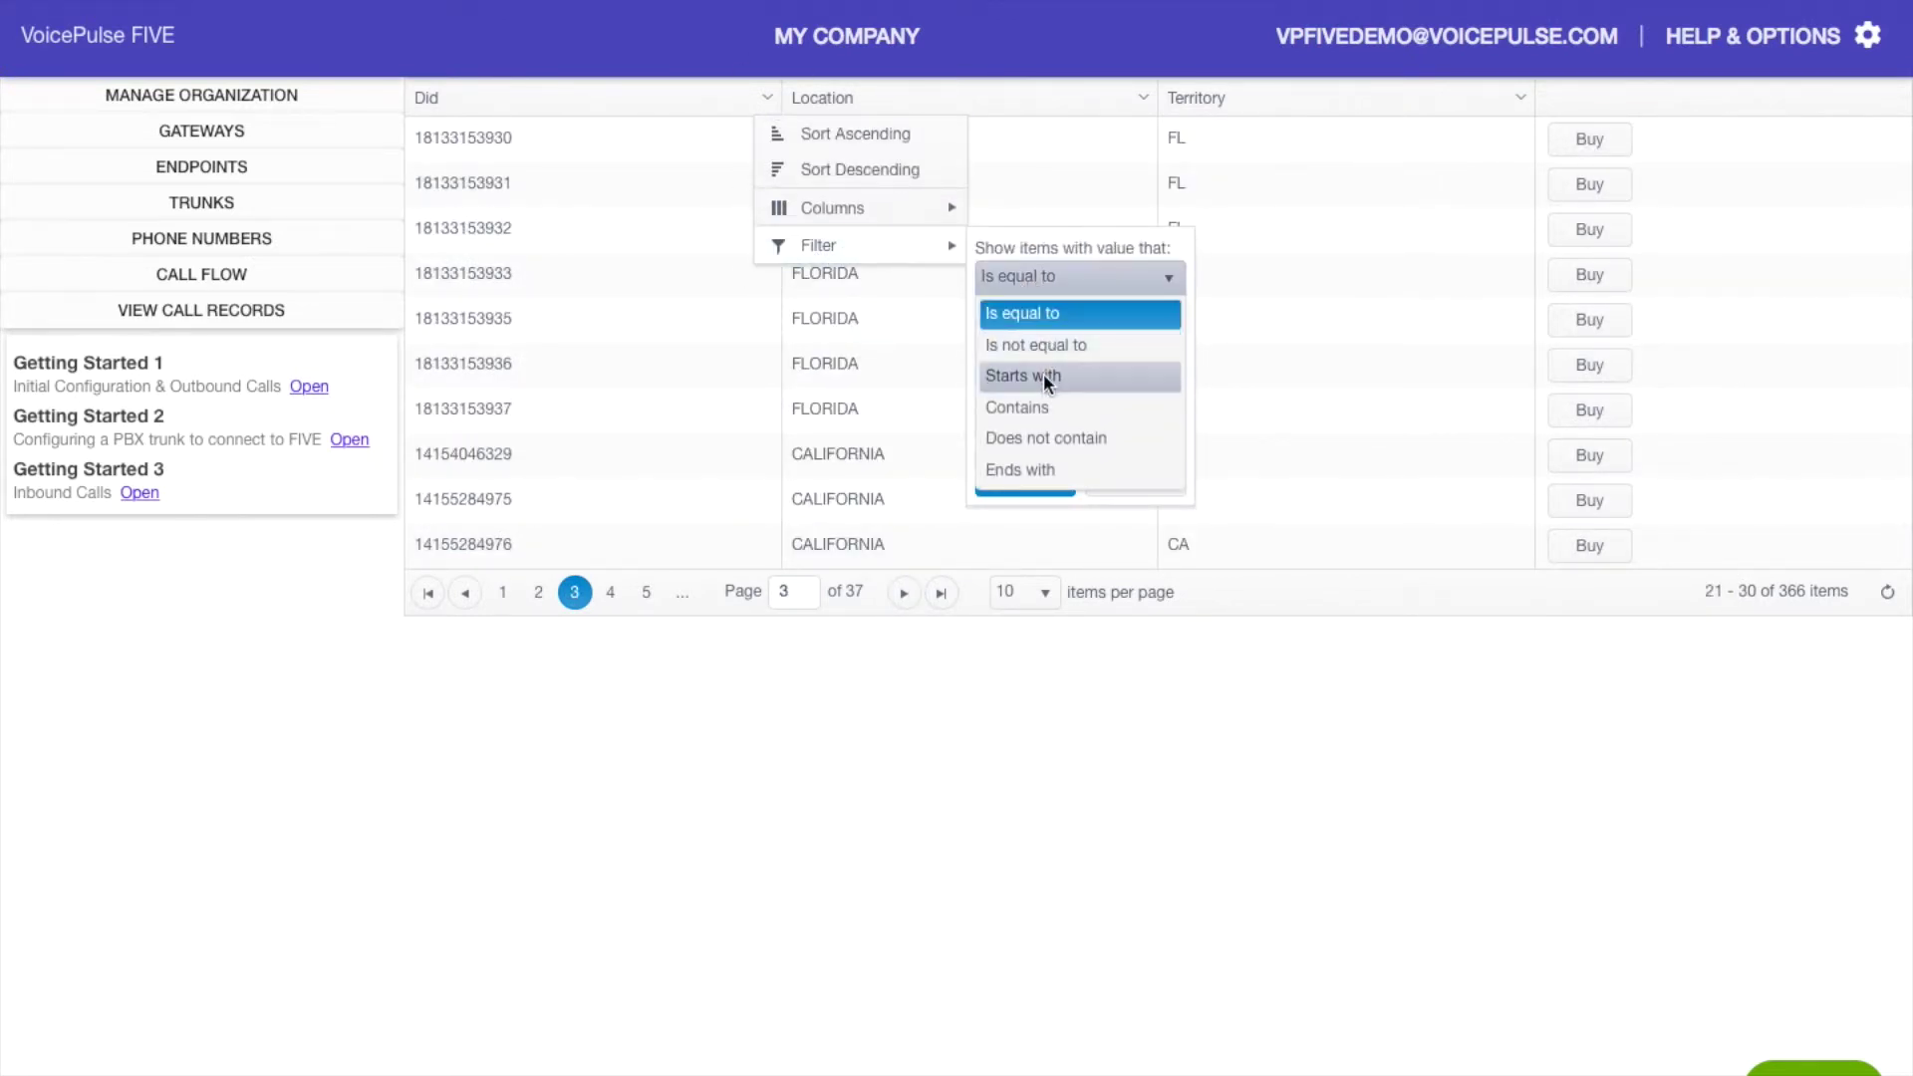
left_click(1046, 377)
left_click(1079, 314)
type("1")
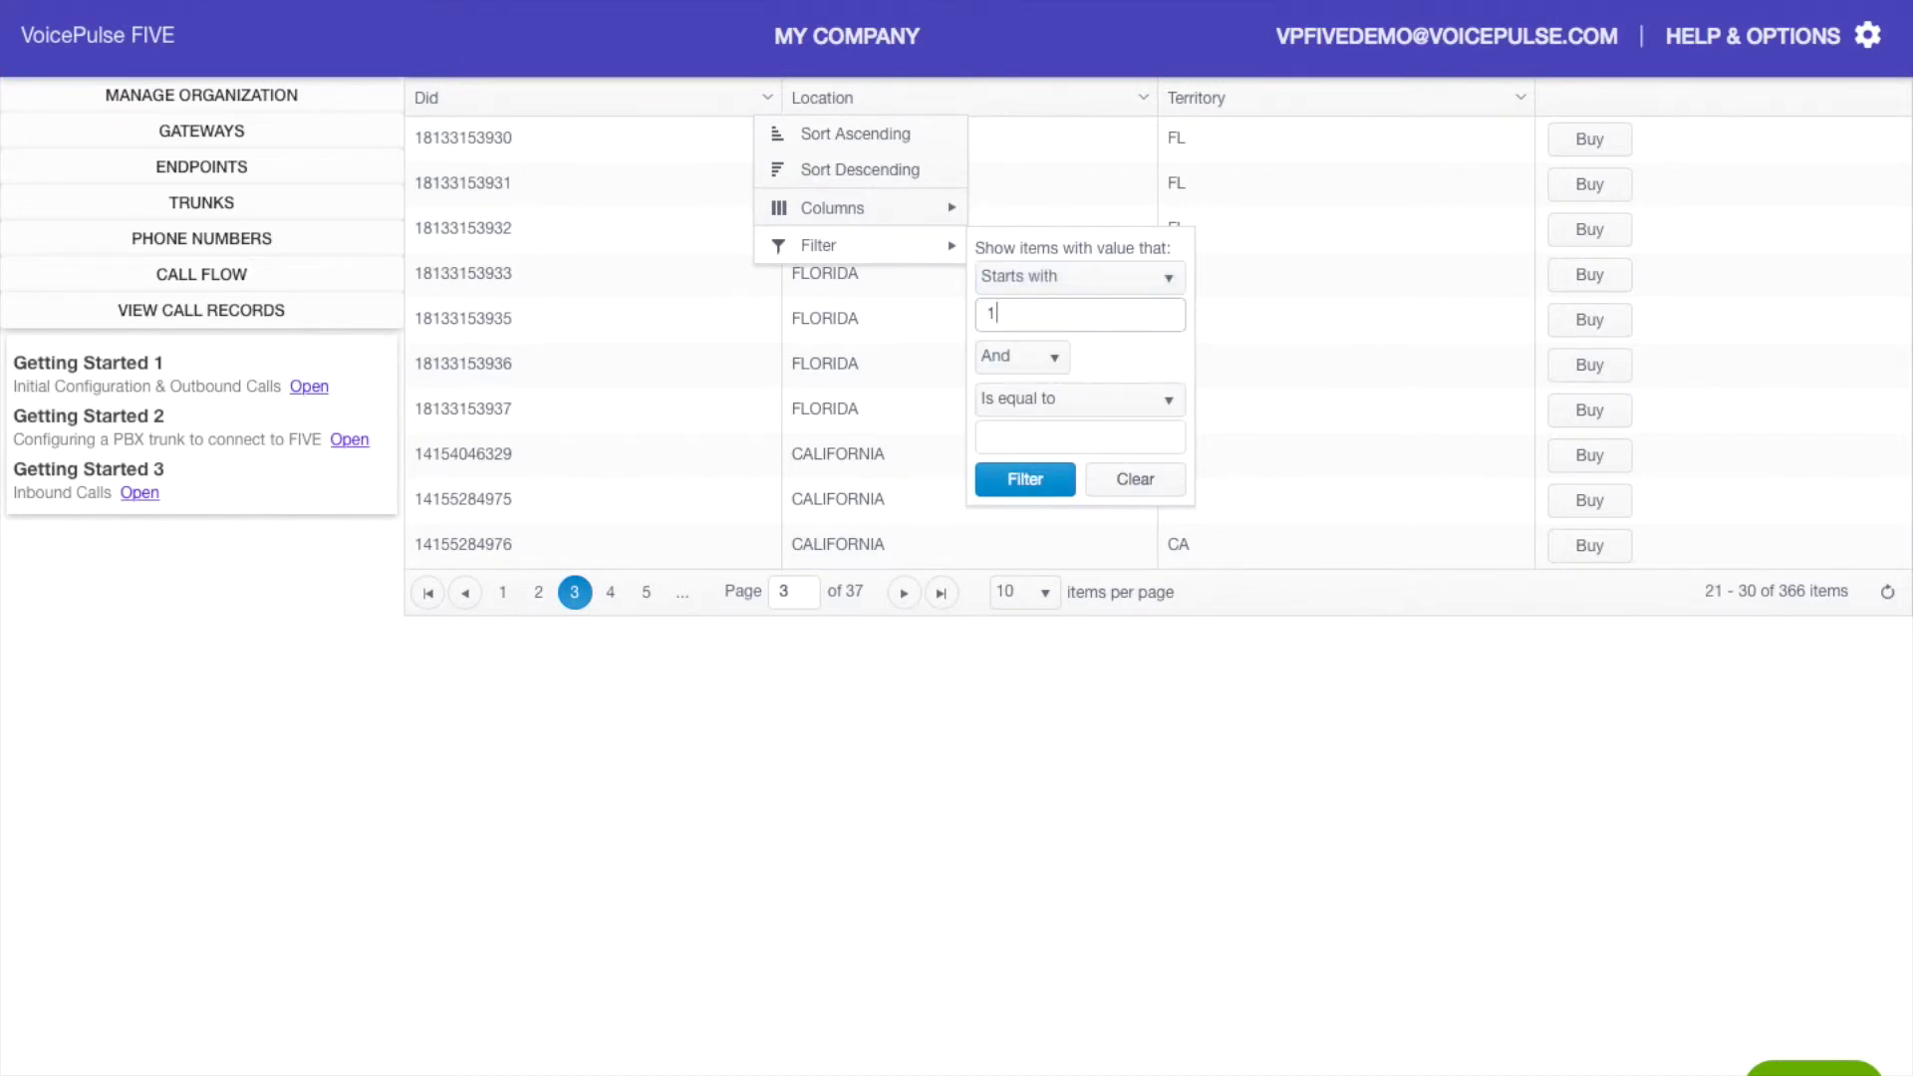
type("609")
left_click(1036, 478)
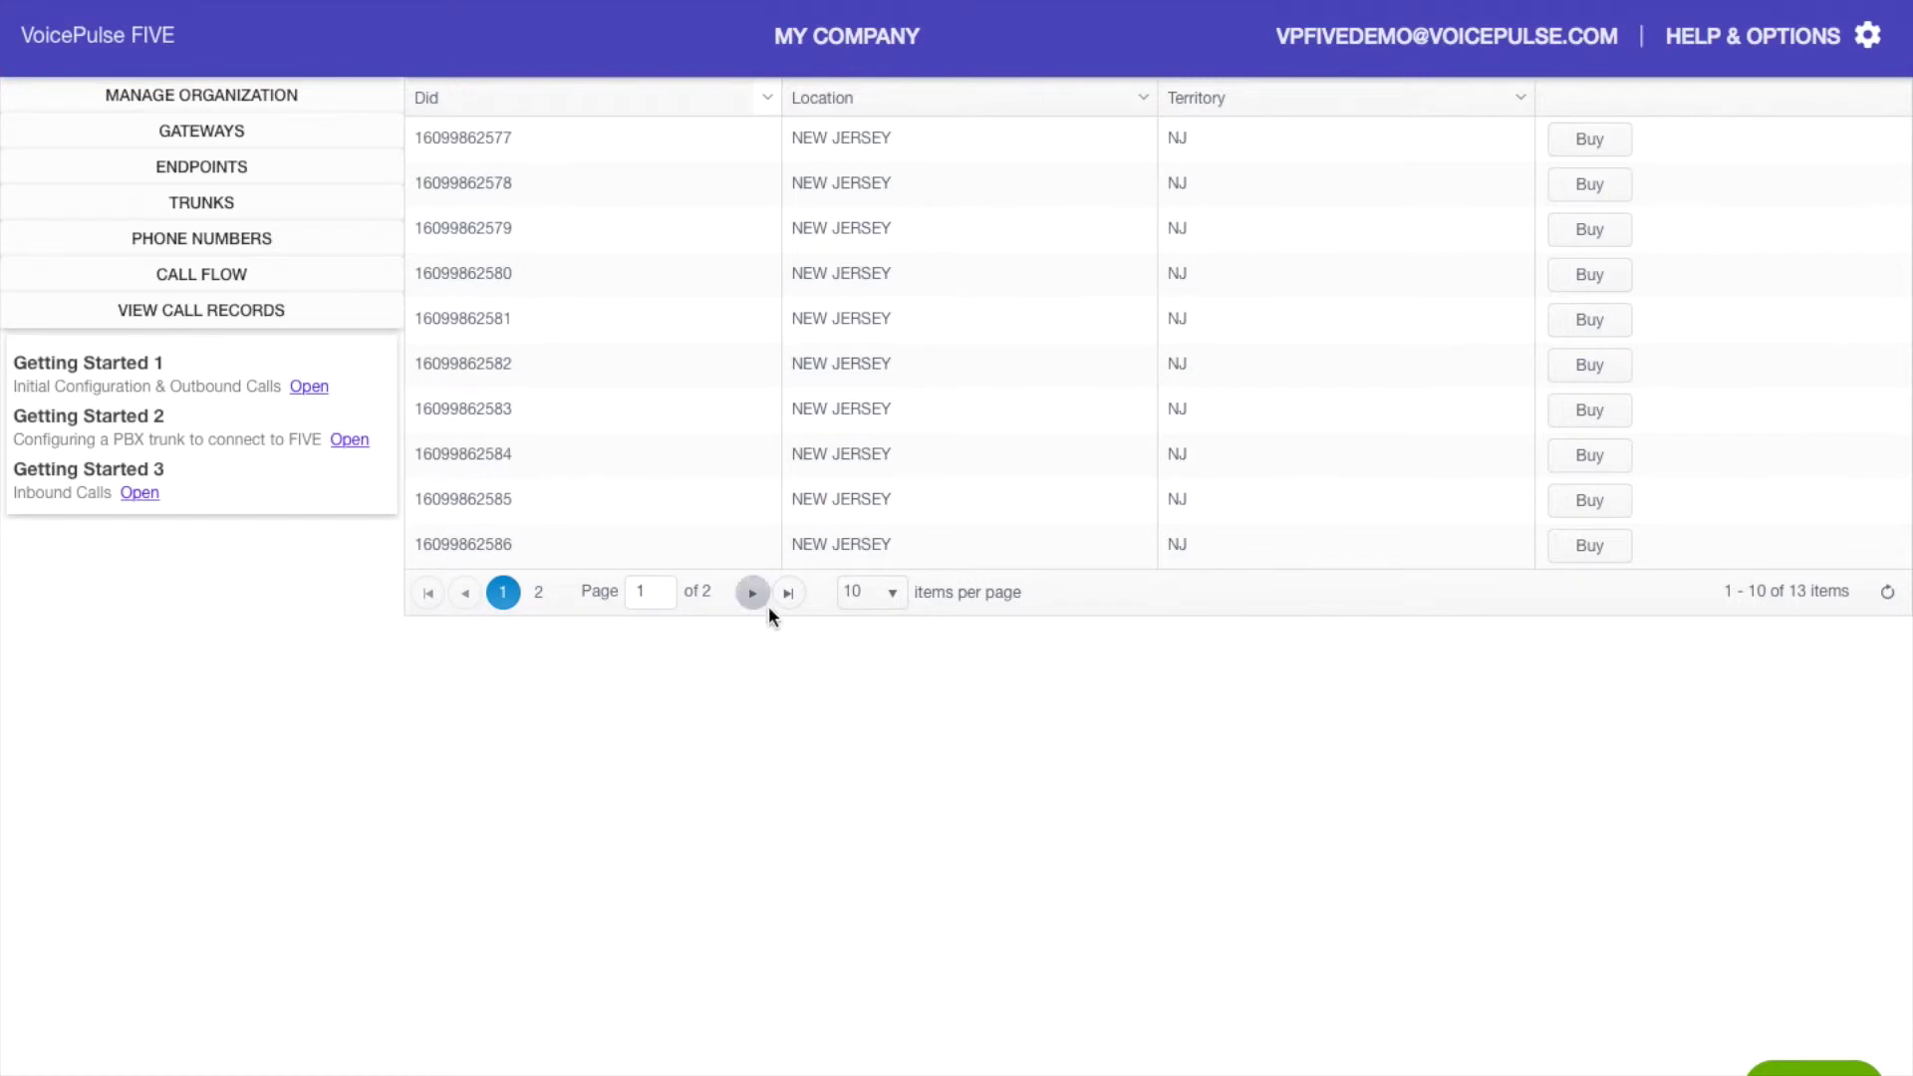
left_click(752, 593)
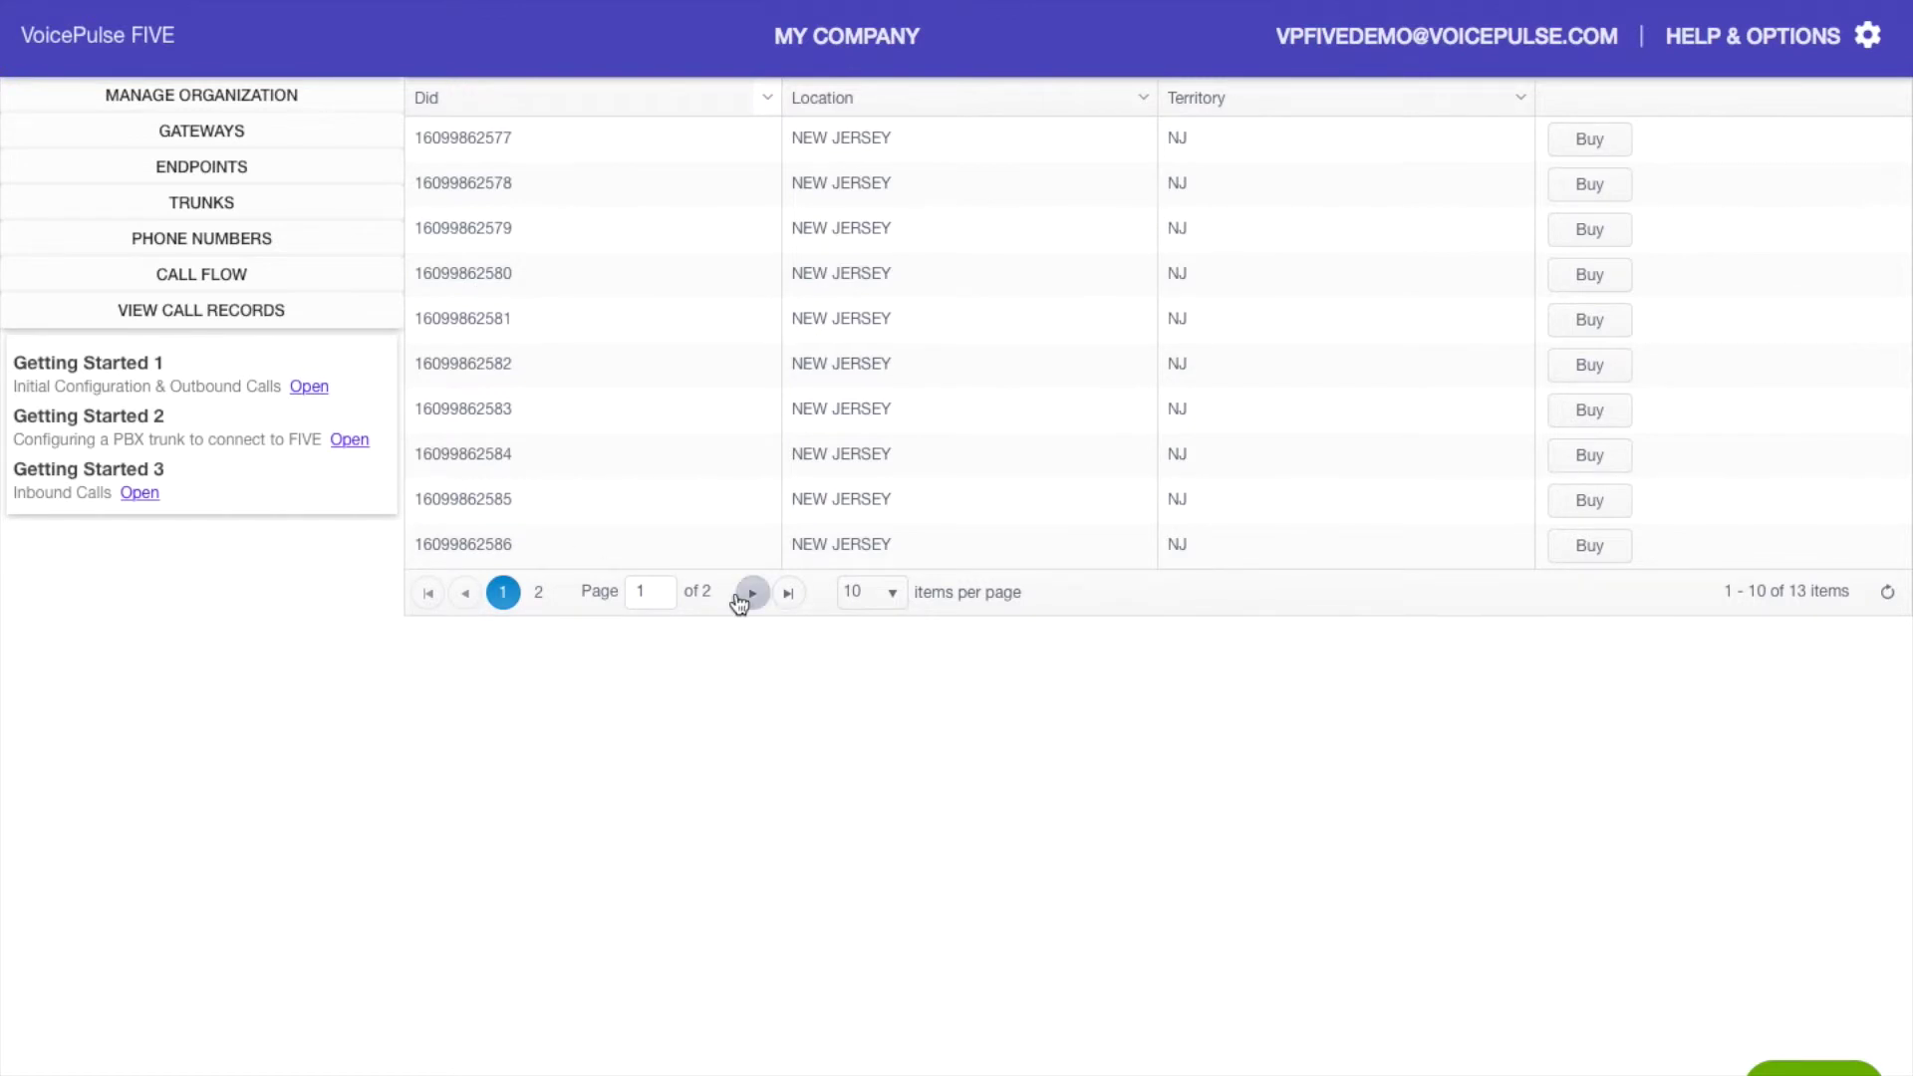
Replace the Did filter with a Territory filter equal to NJ and view page 2
left_click(769, 98)
mouse_move(947, 243)
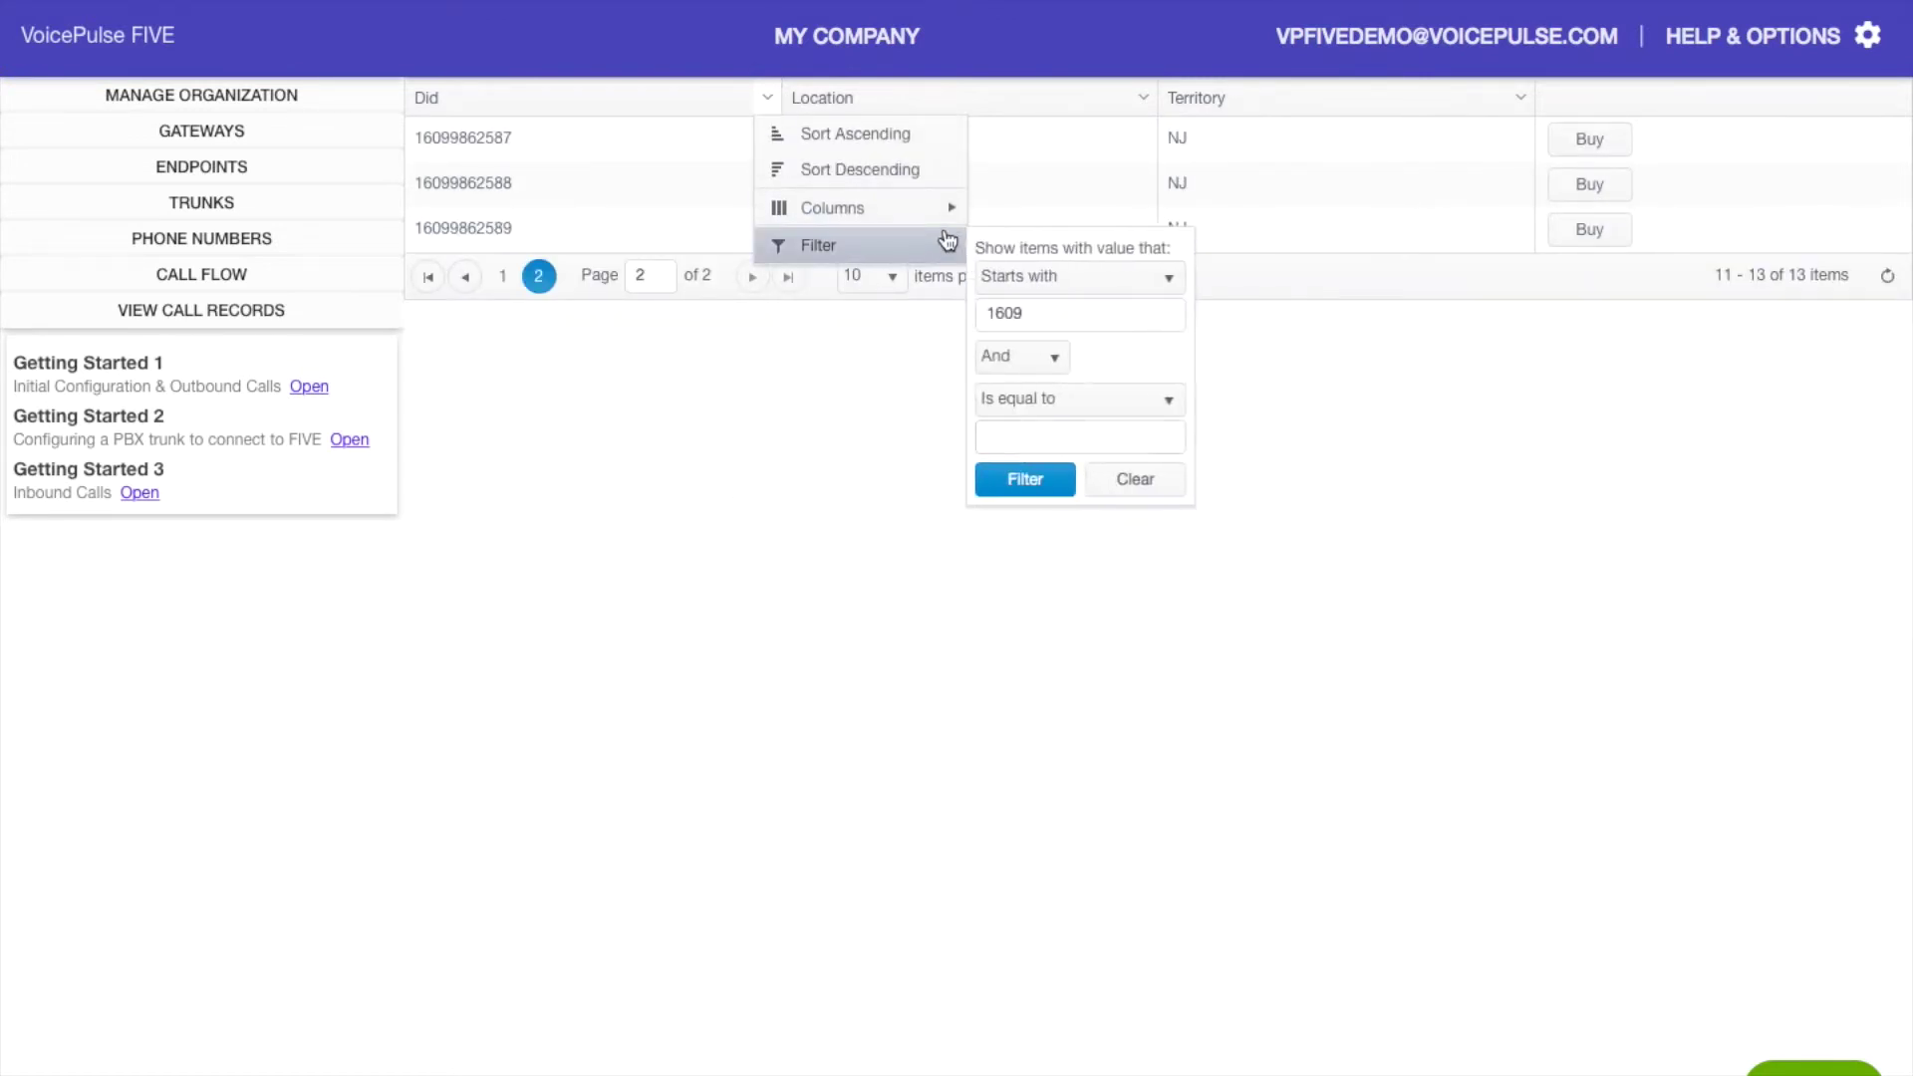
left_click(1141, 491)
left_click(1521, 98)
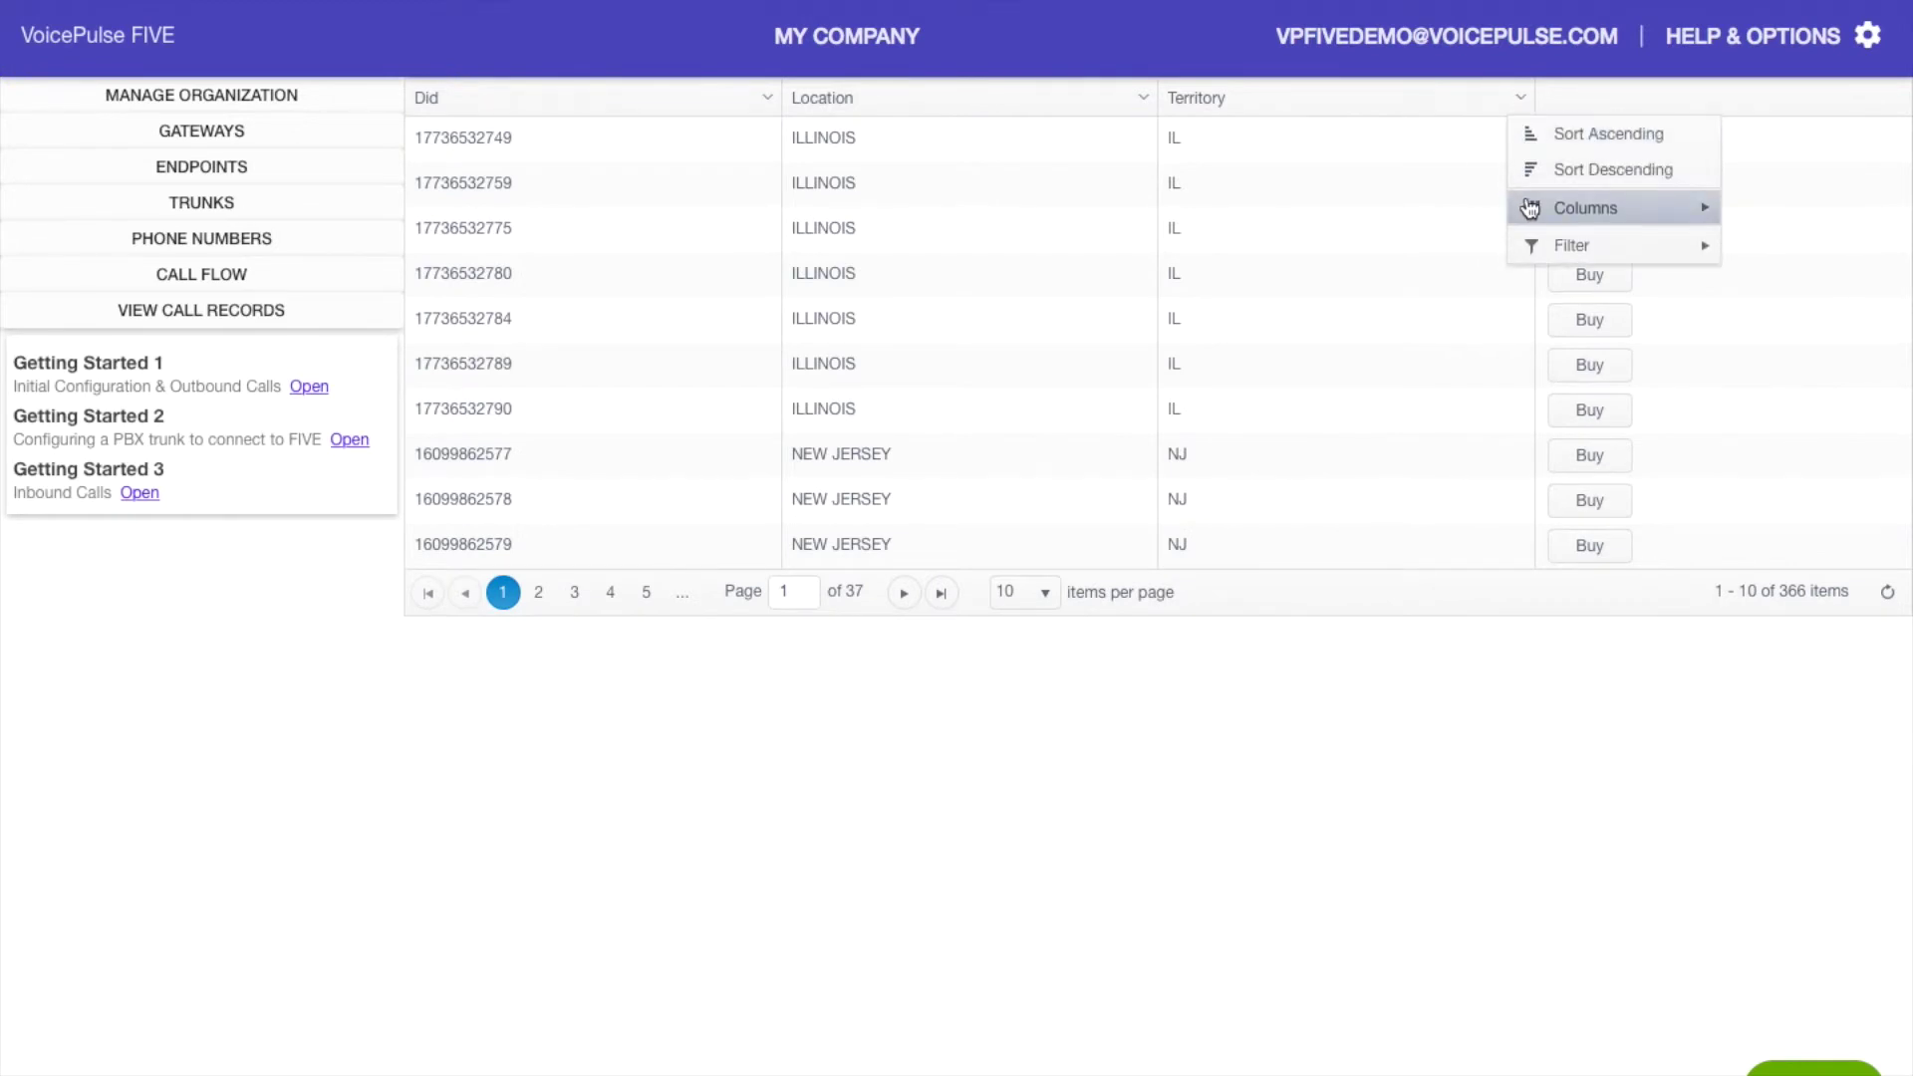
mouse_move(1626, 244)
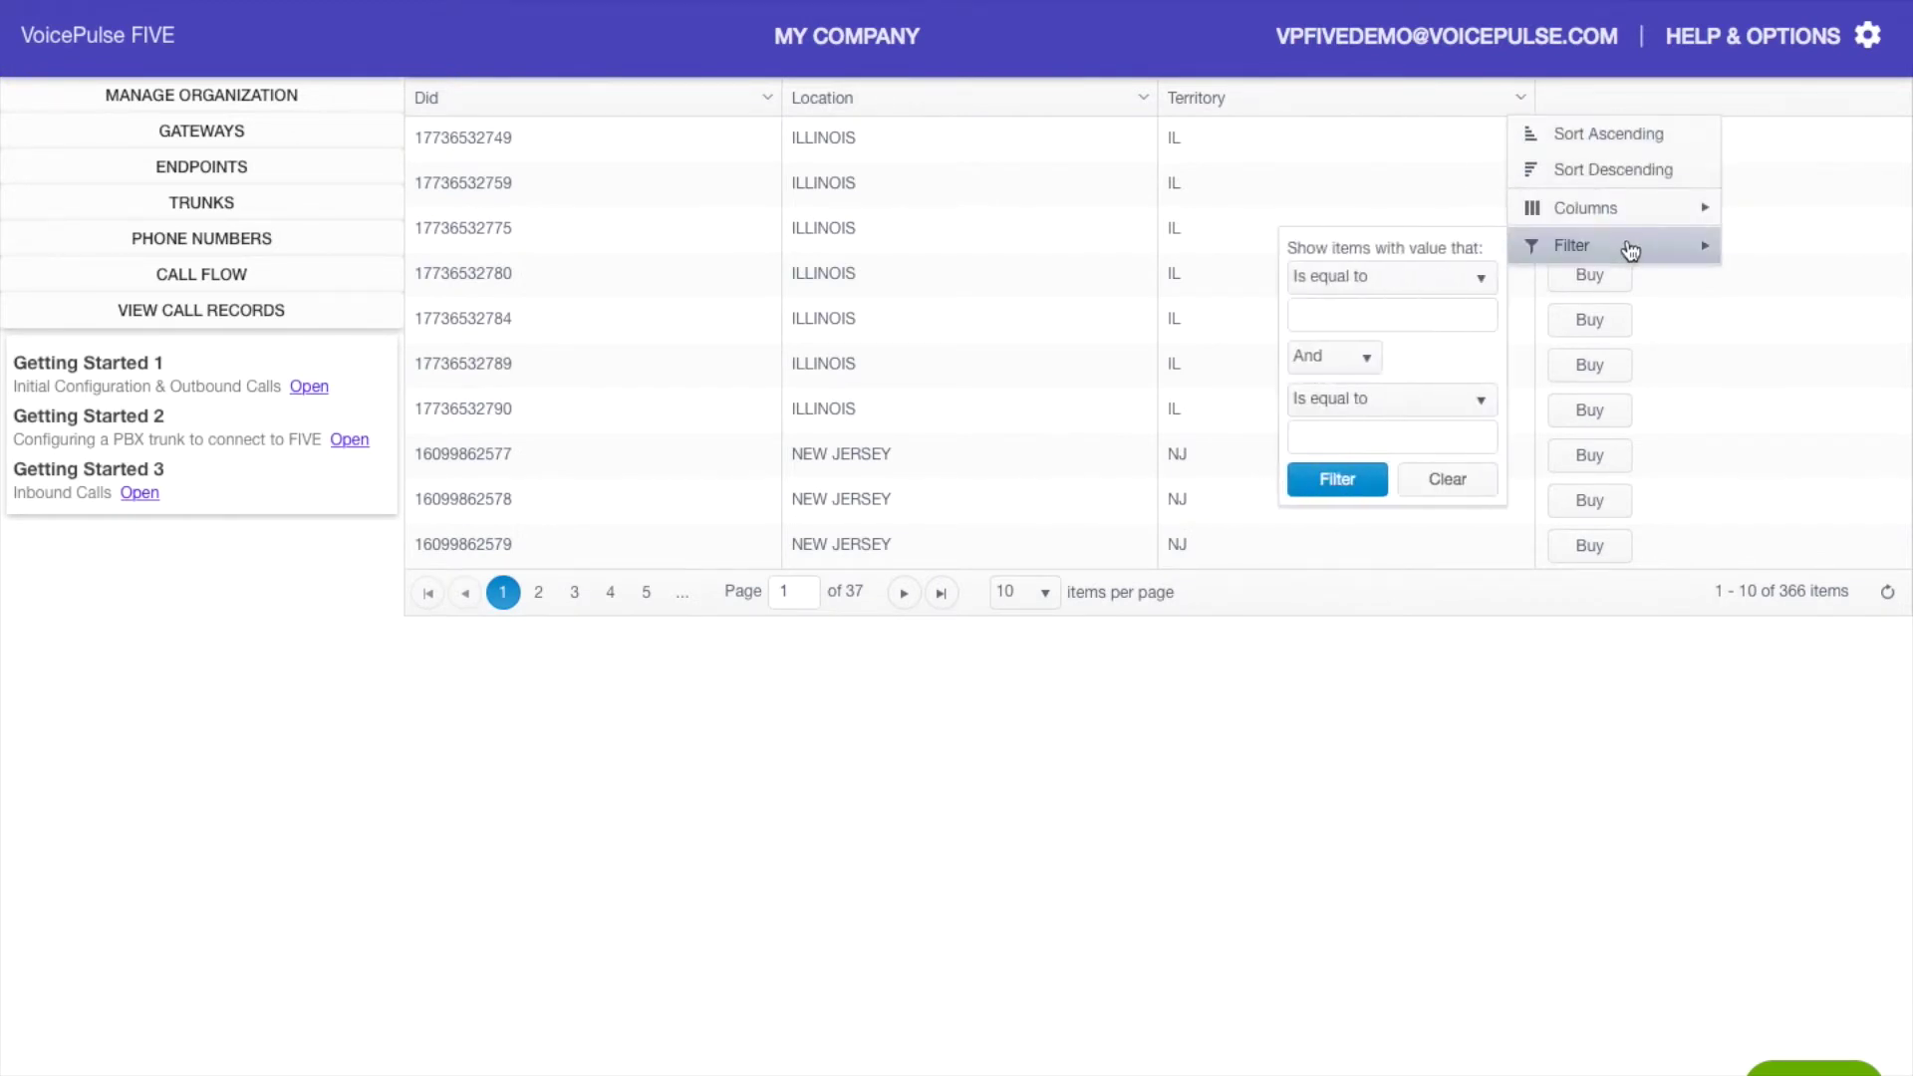
left_click(1401, 308)
type("NJ")
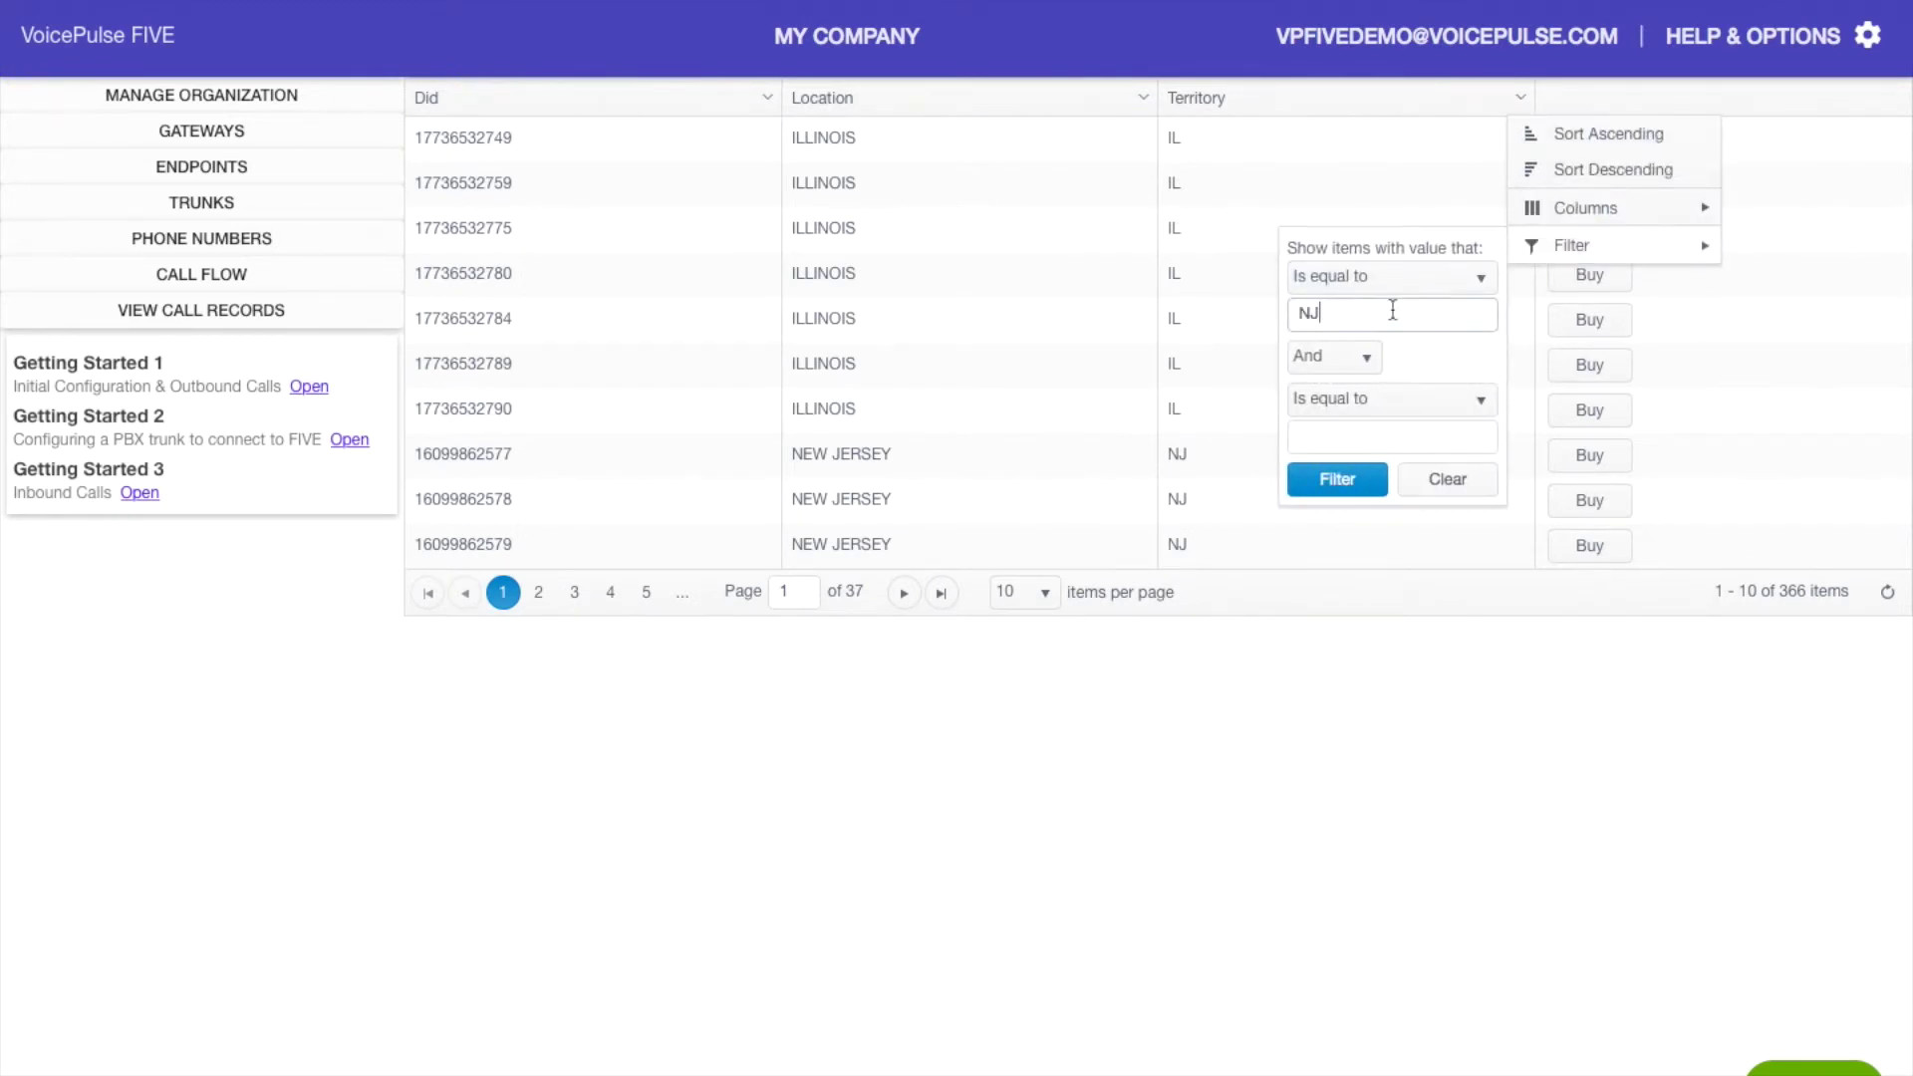
left_click(1335, 479)
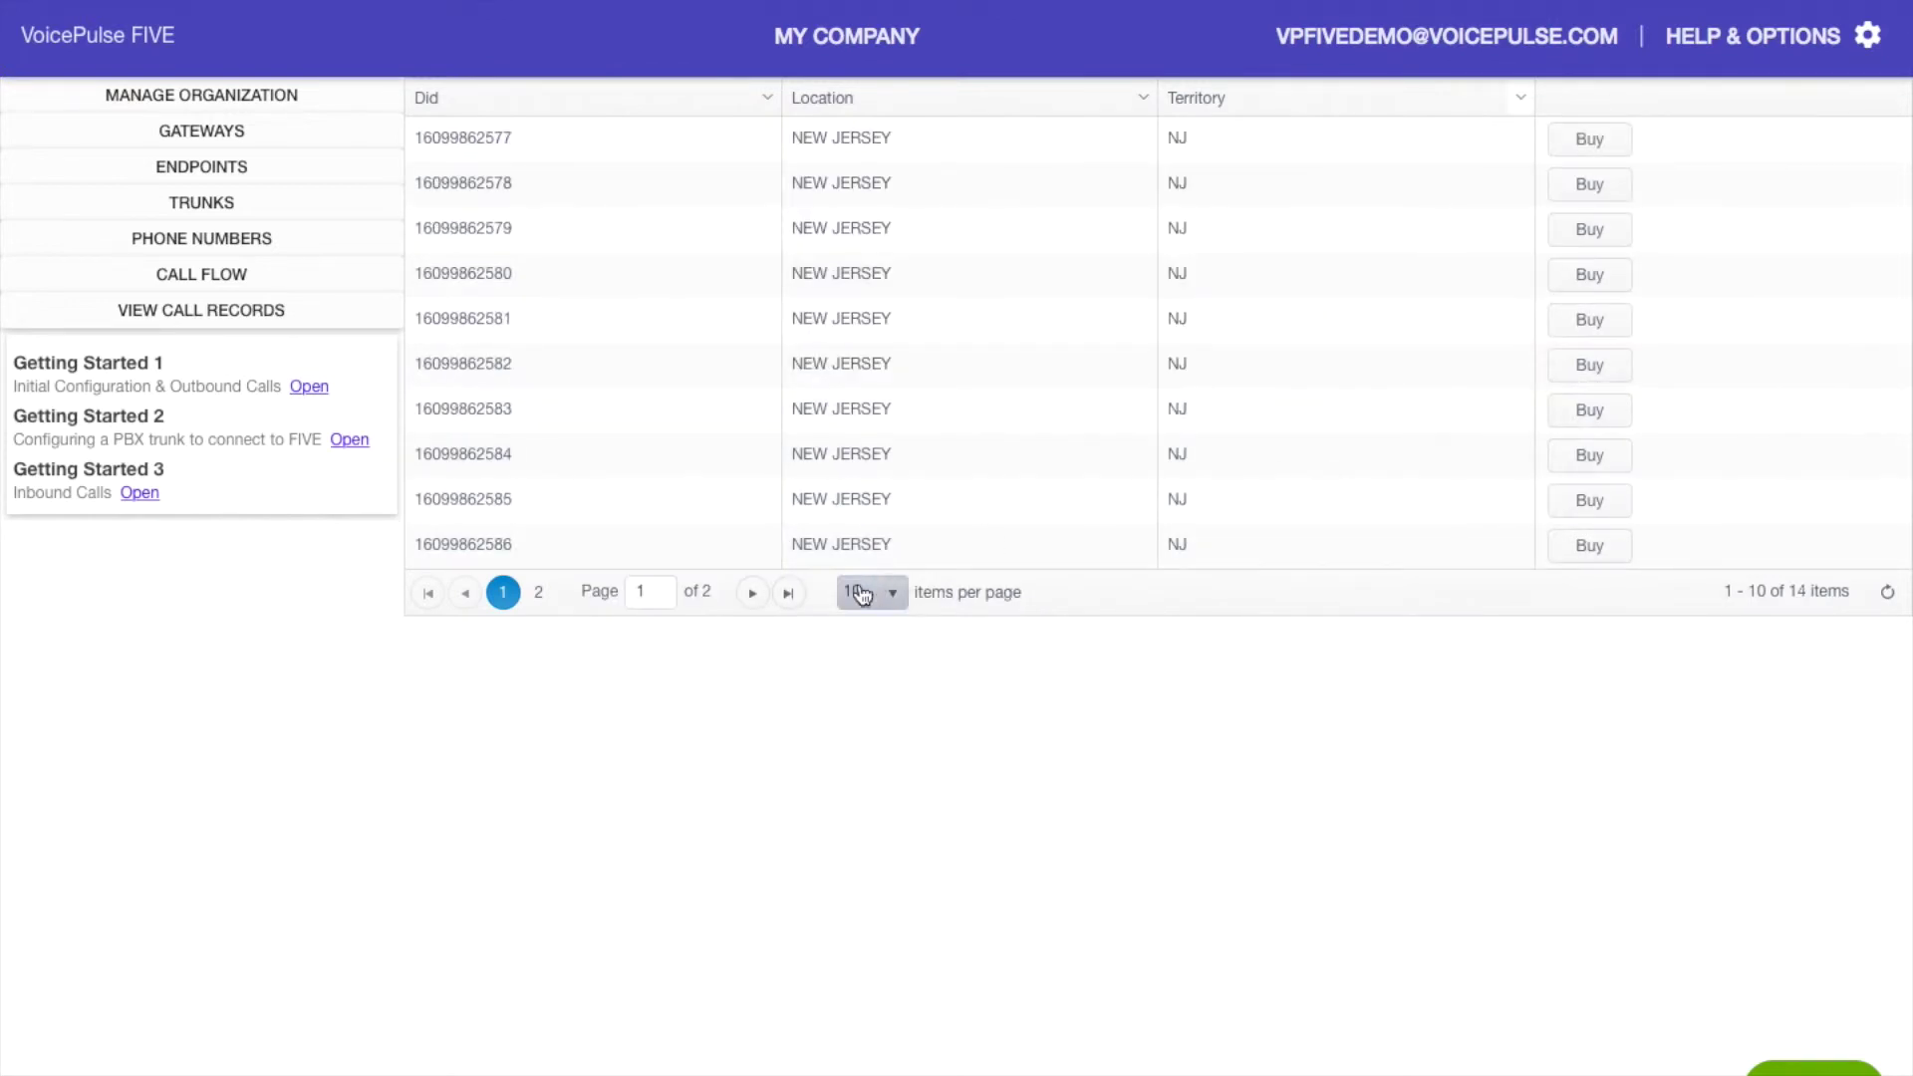
left_click(750, 595)
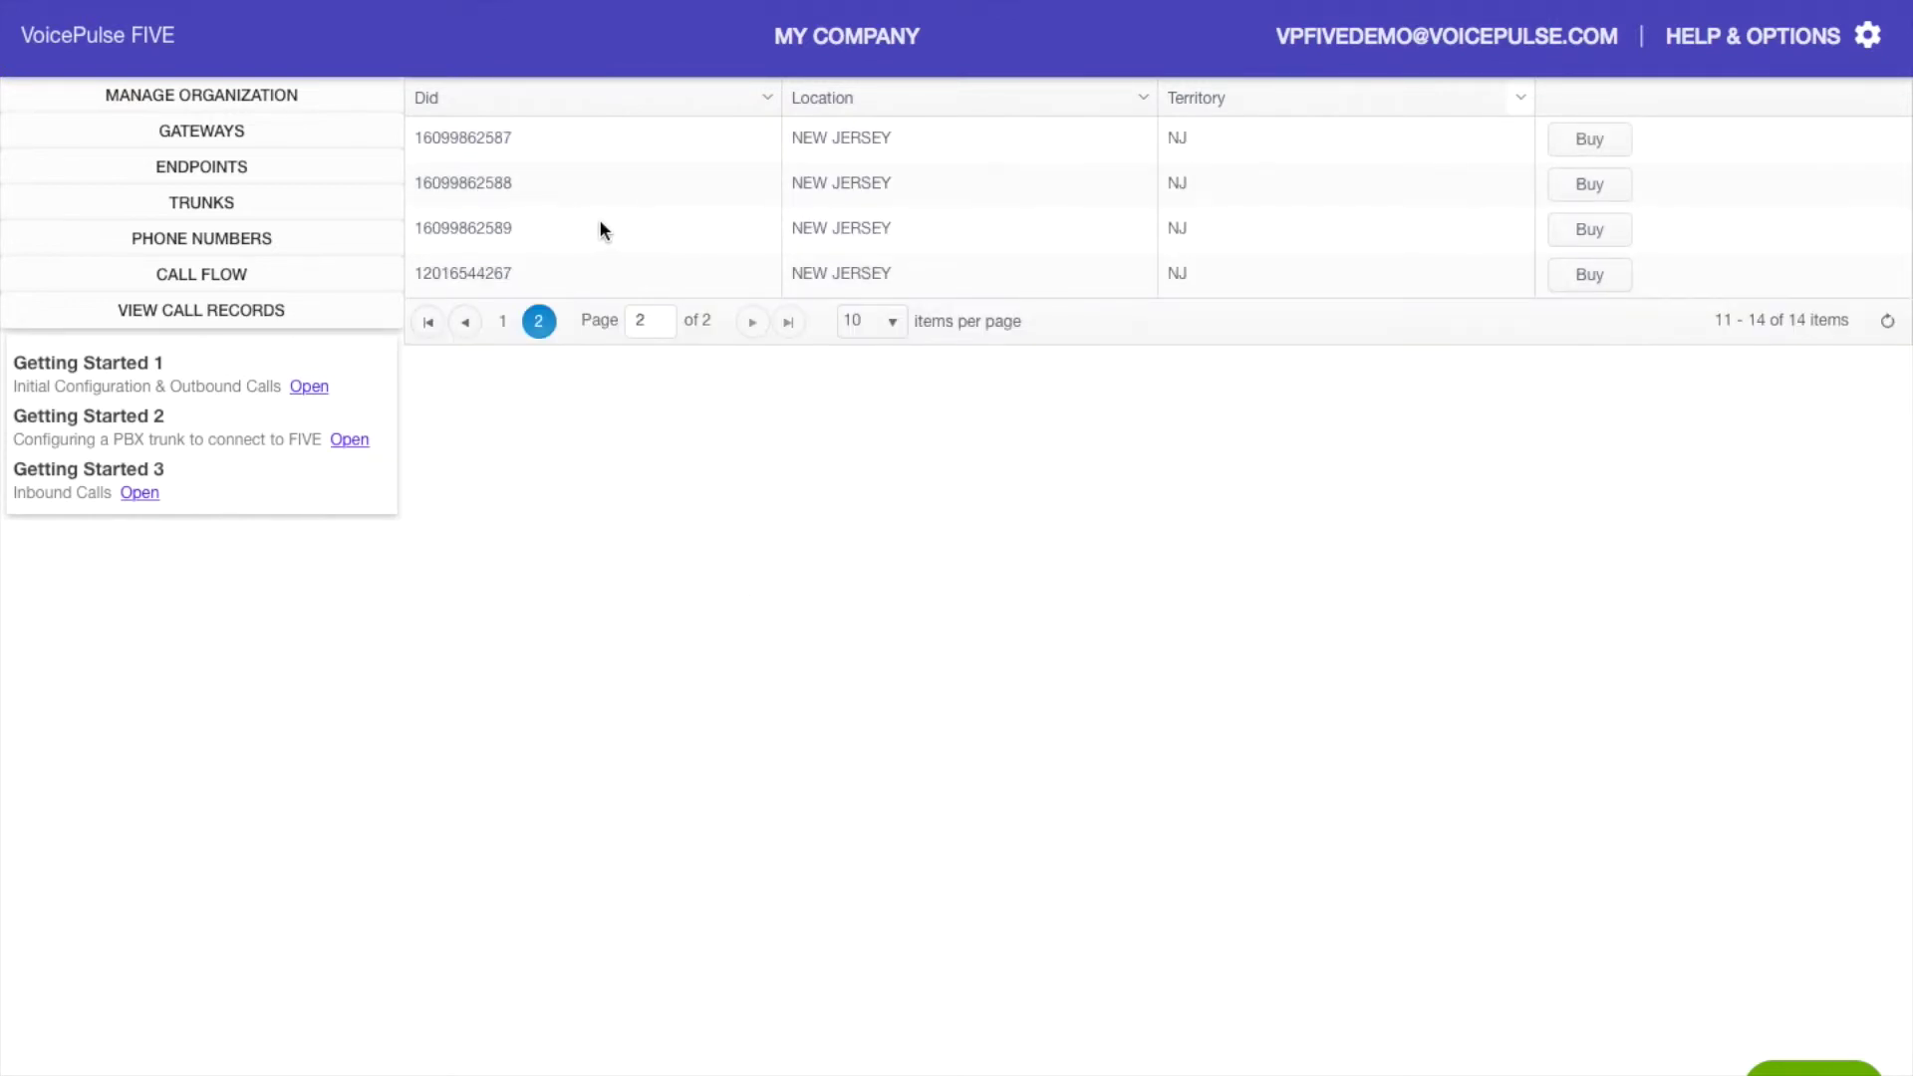
left_click(1588, 228)
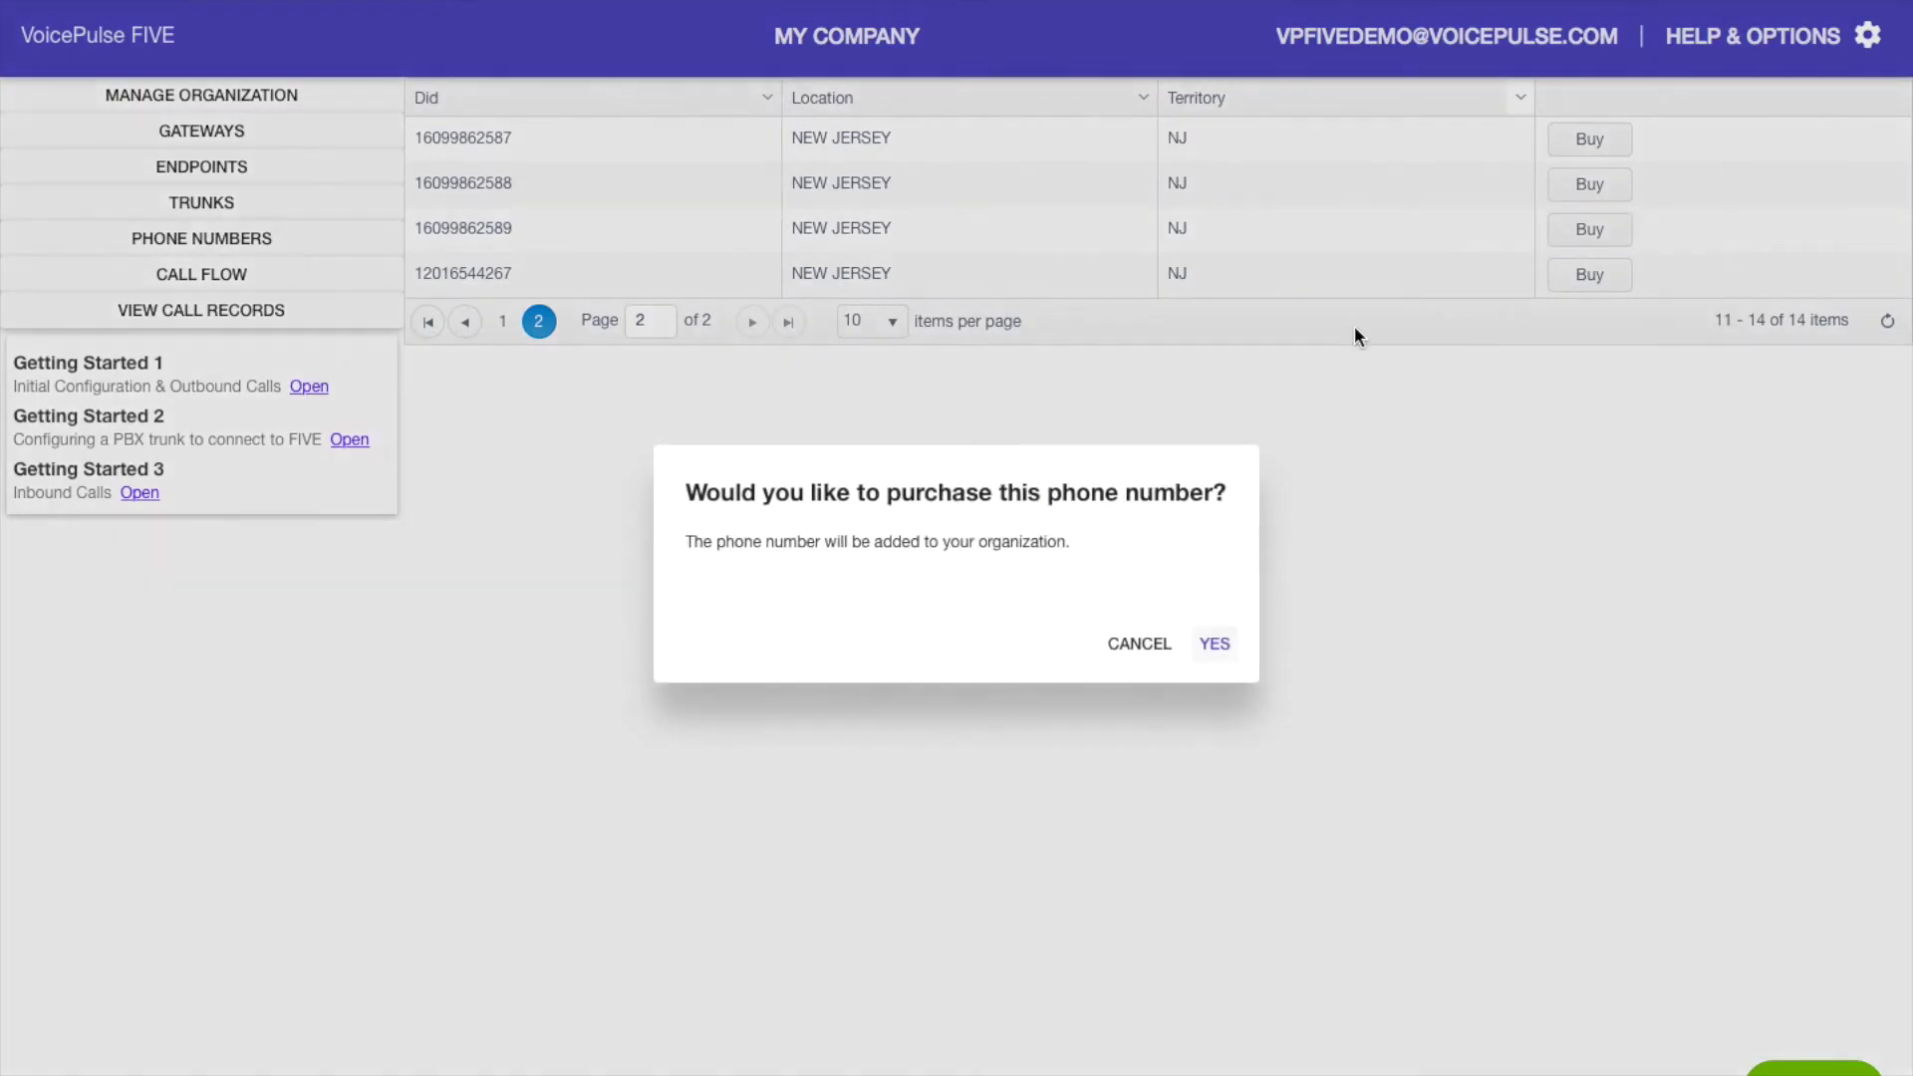
left_click(1214, 645)
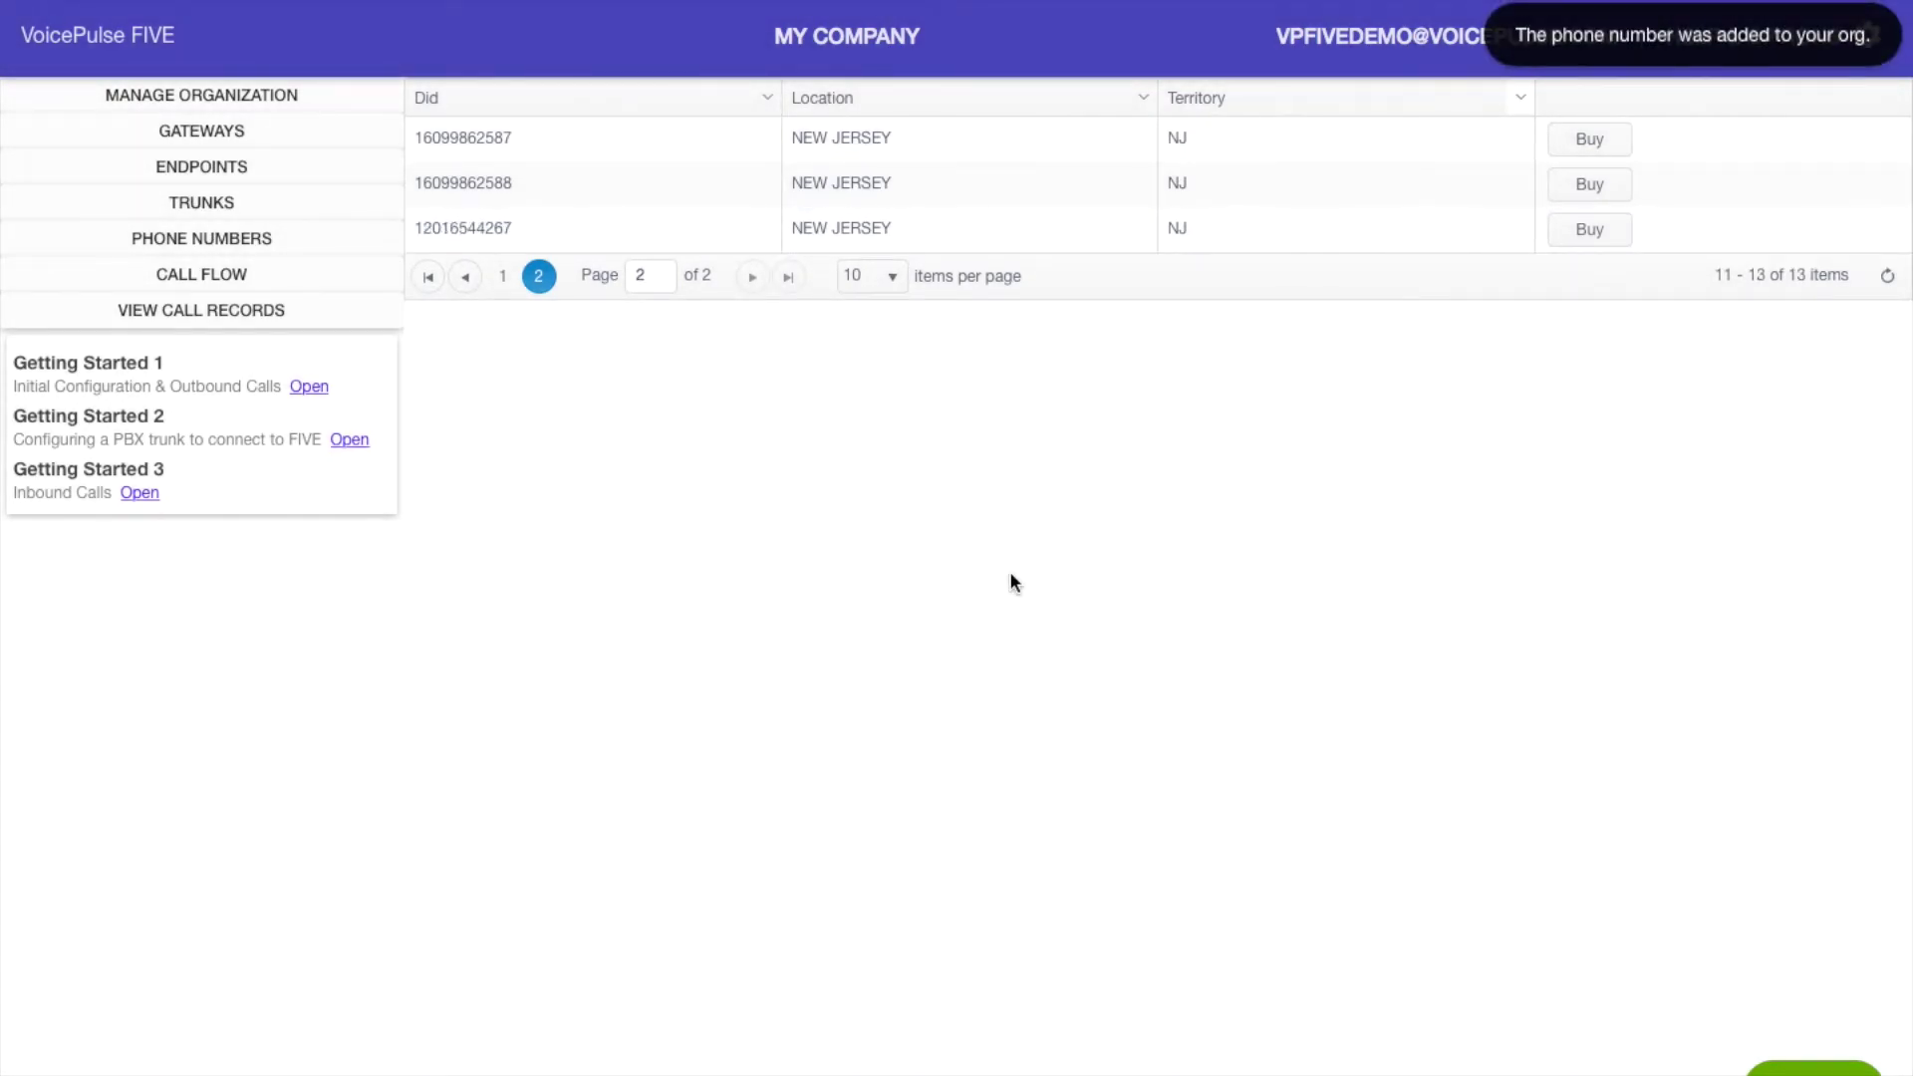
left_click(342, 241)
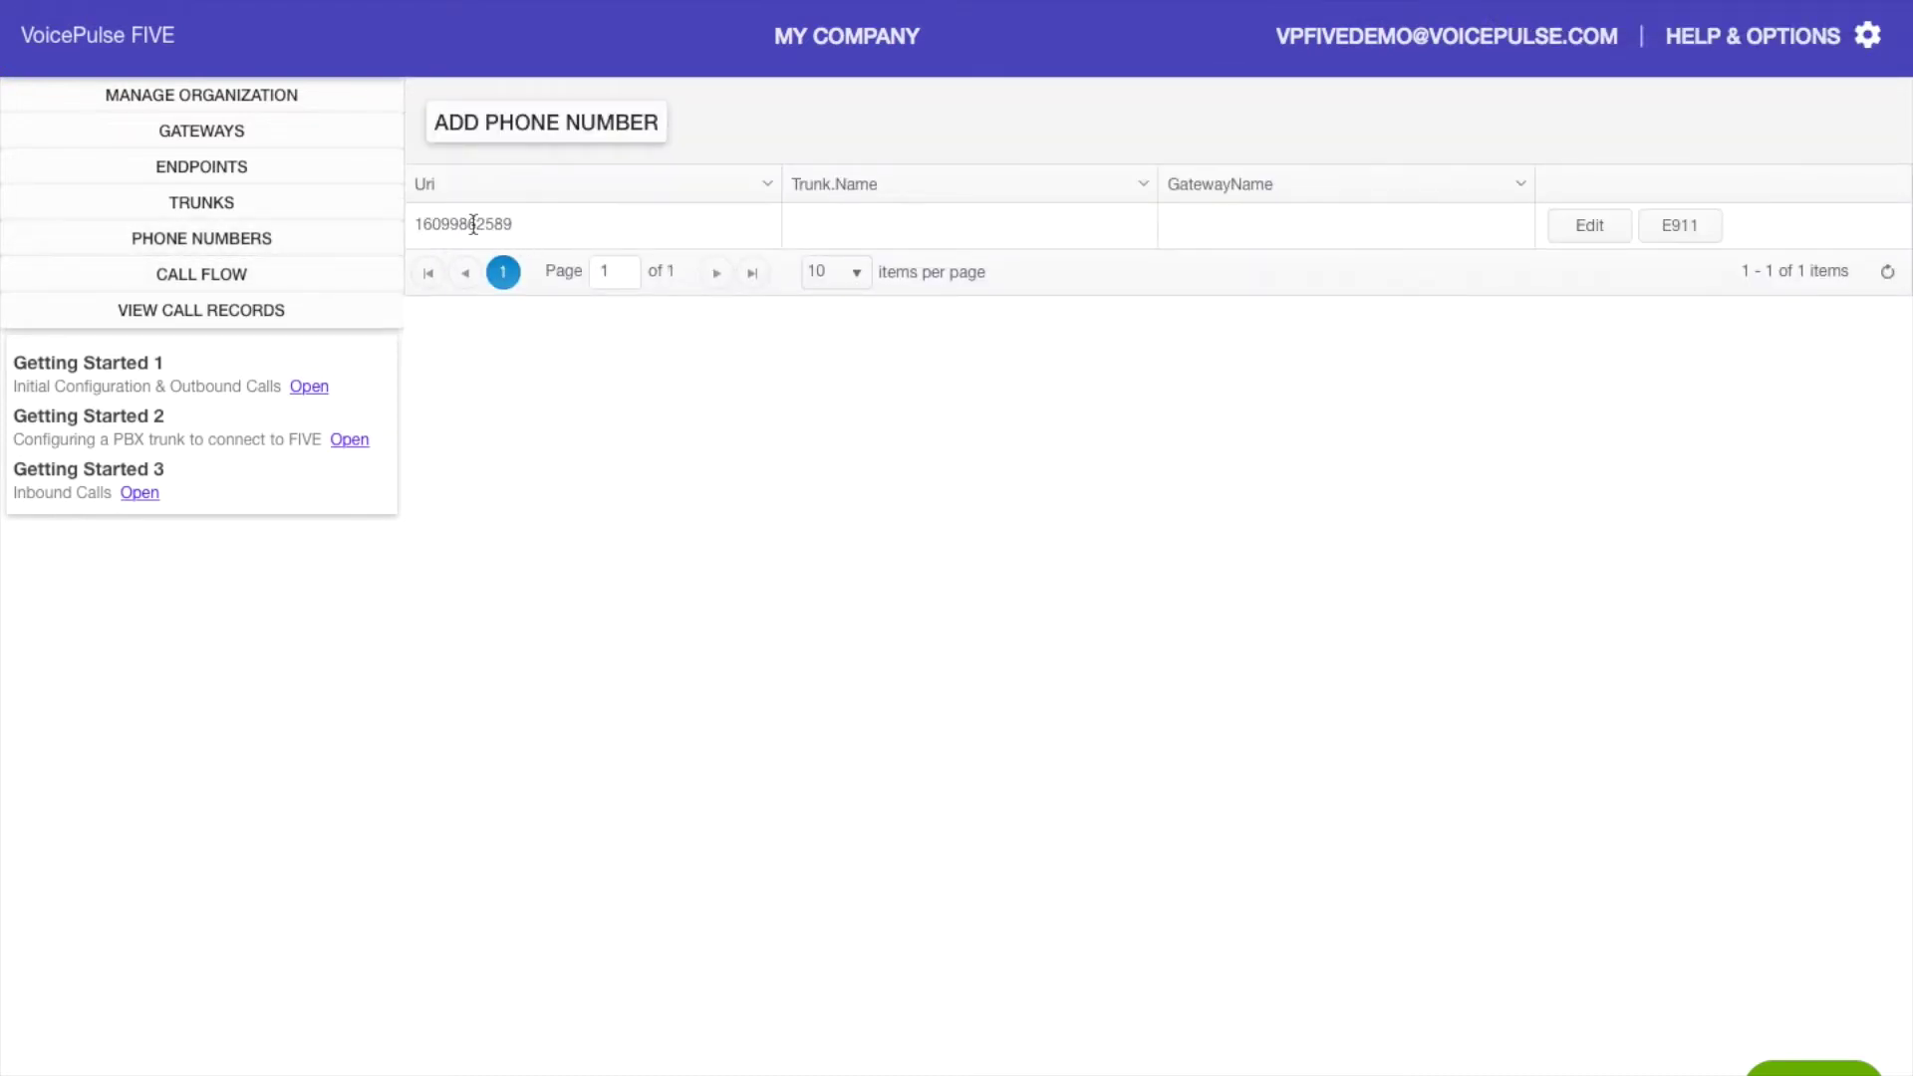
double_click(474, 224)
key("super+c")
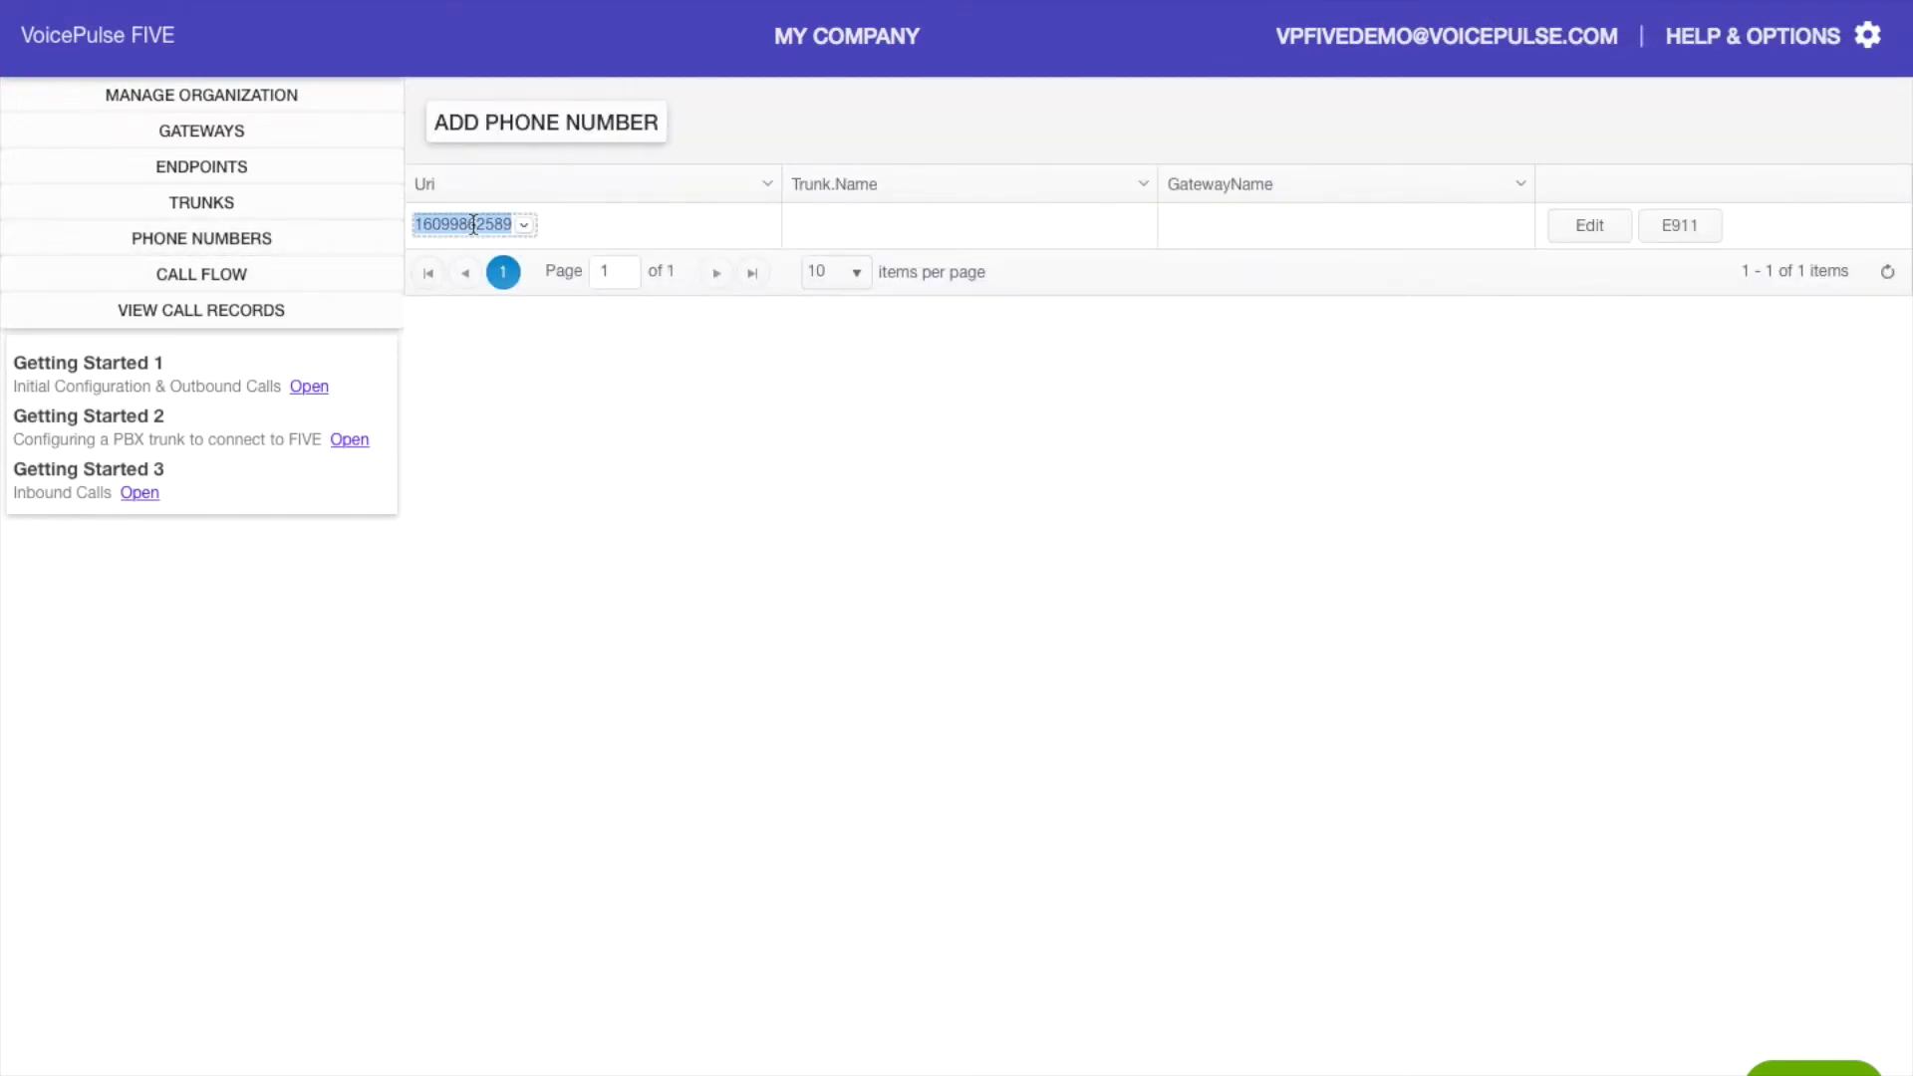
key("super+Tab")
key("super+v")
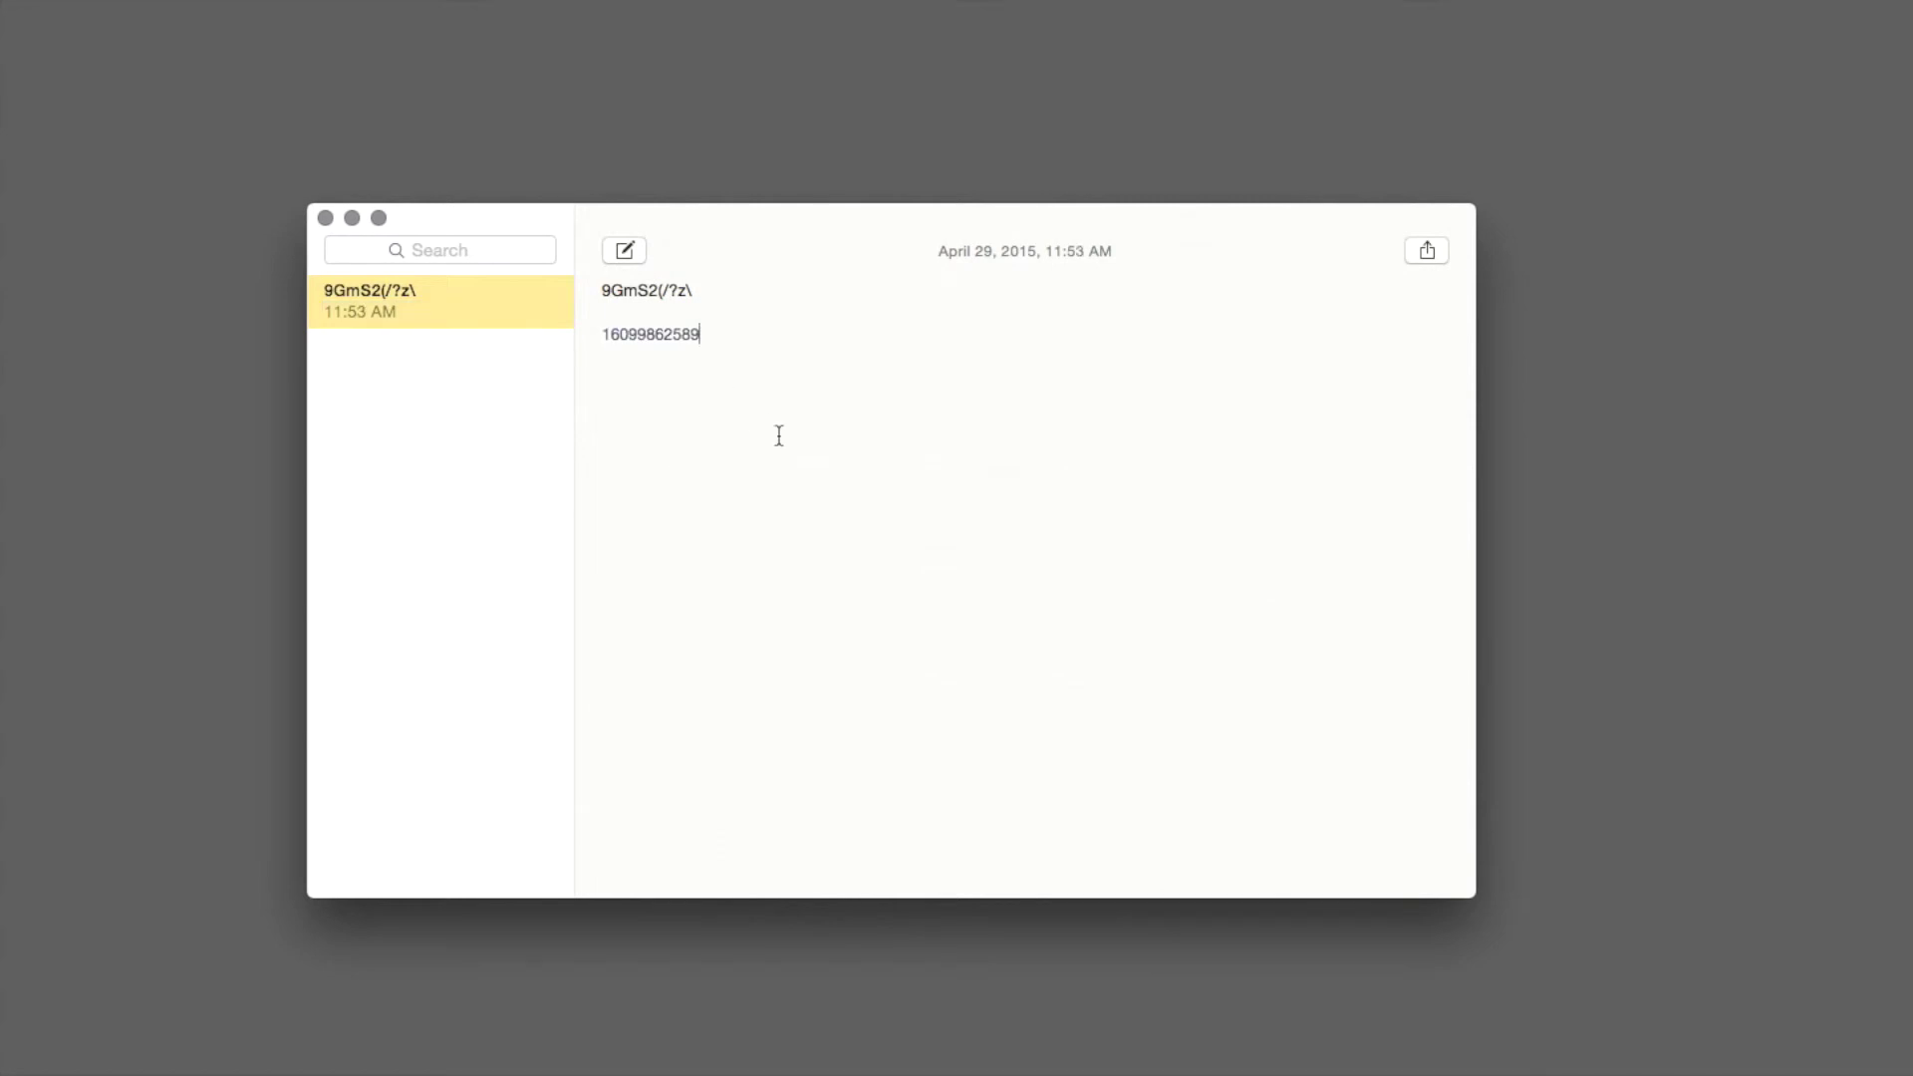
key("super+Tab")
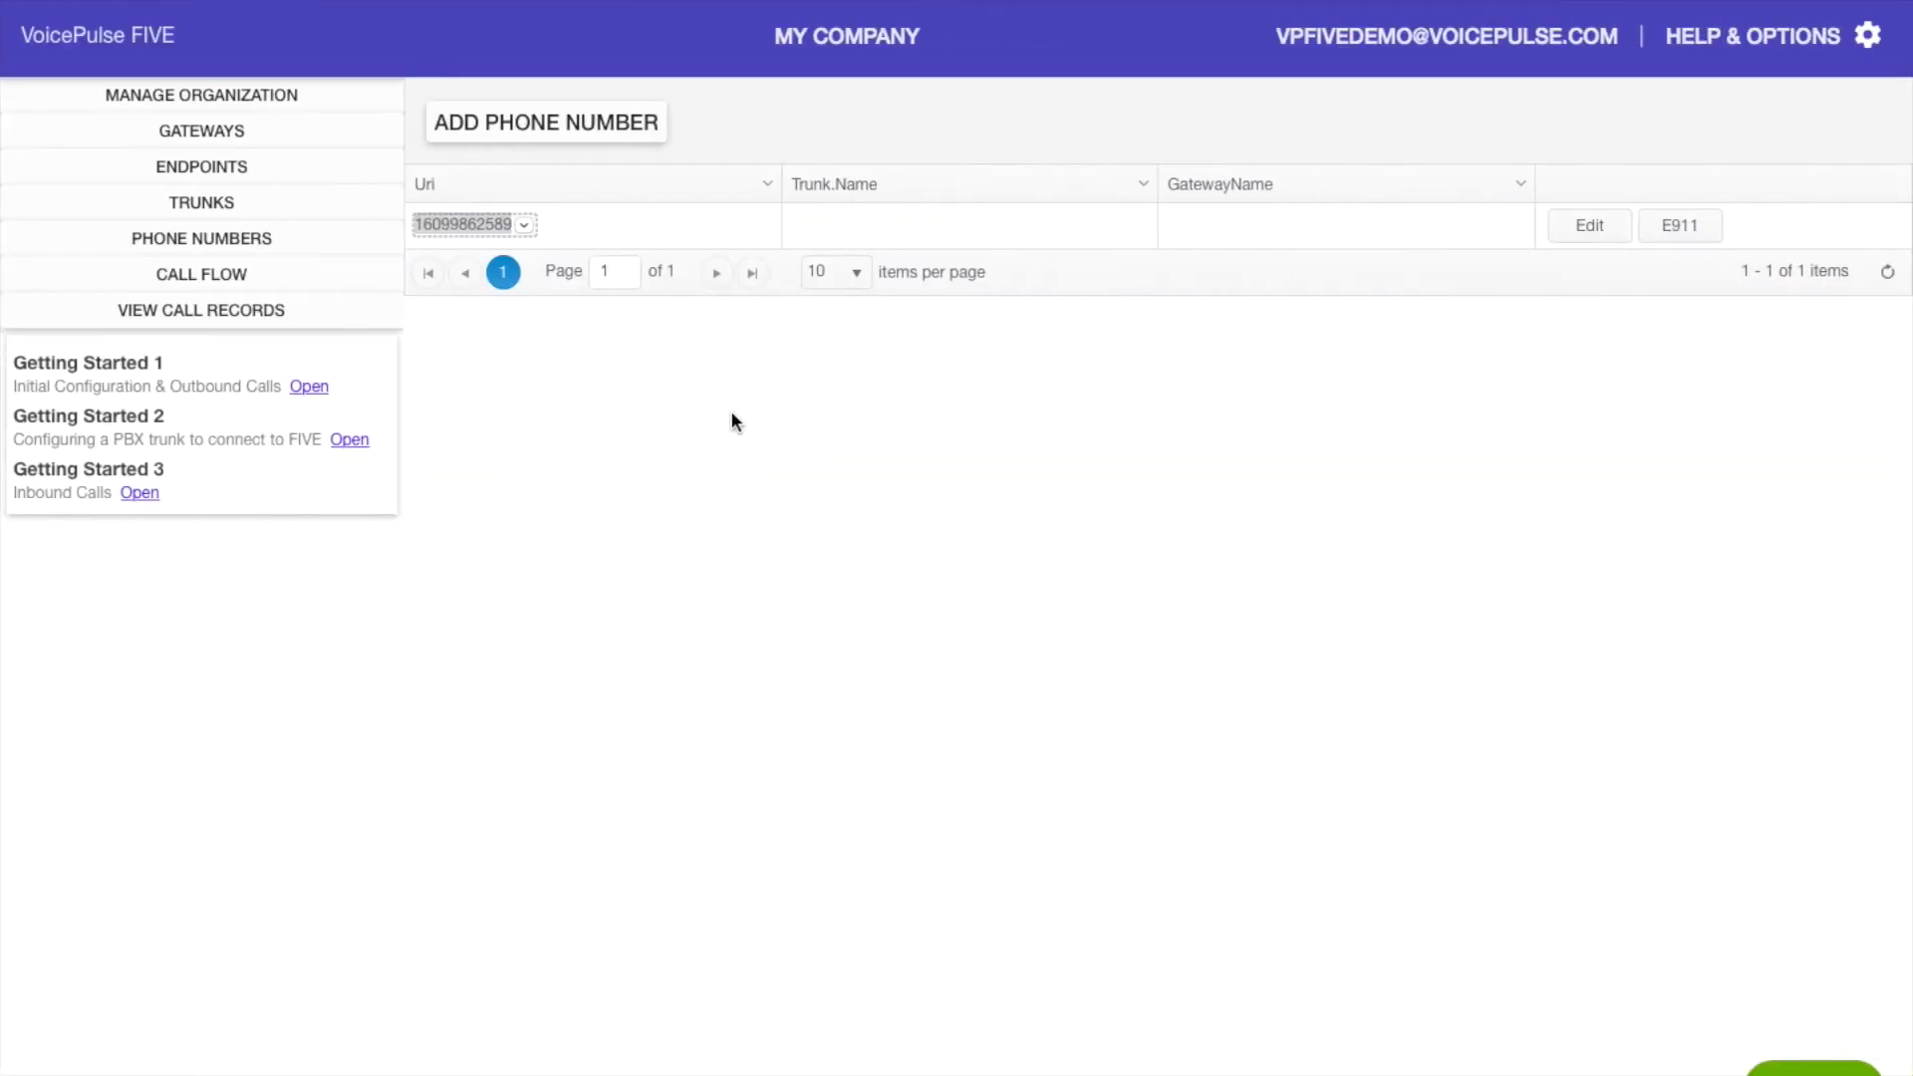
In Call Flow, give CallApp1 a single Forward step targeting Company PBX and save it
left_click(606, 355)
left_click(259, 275)
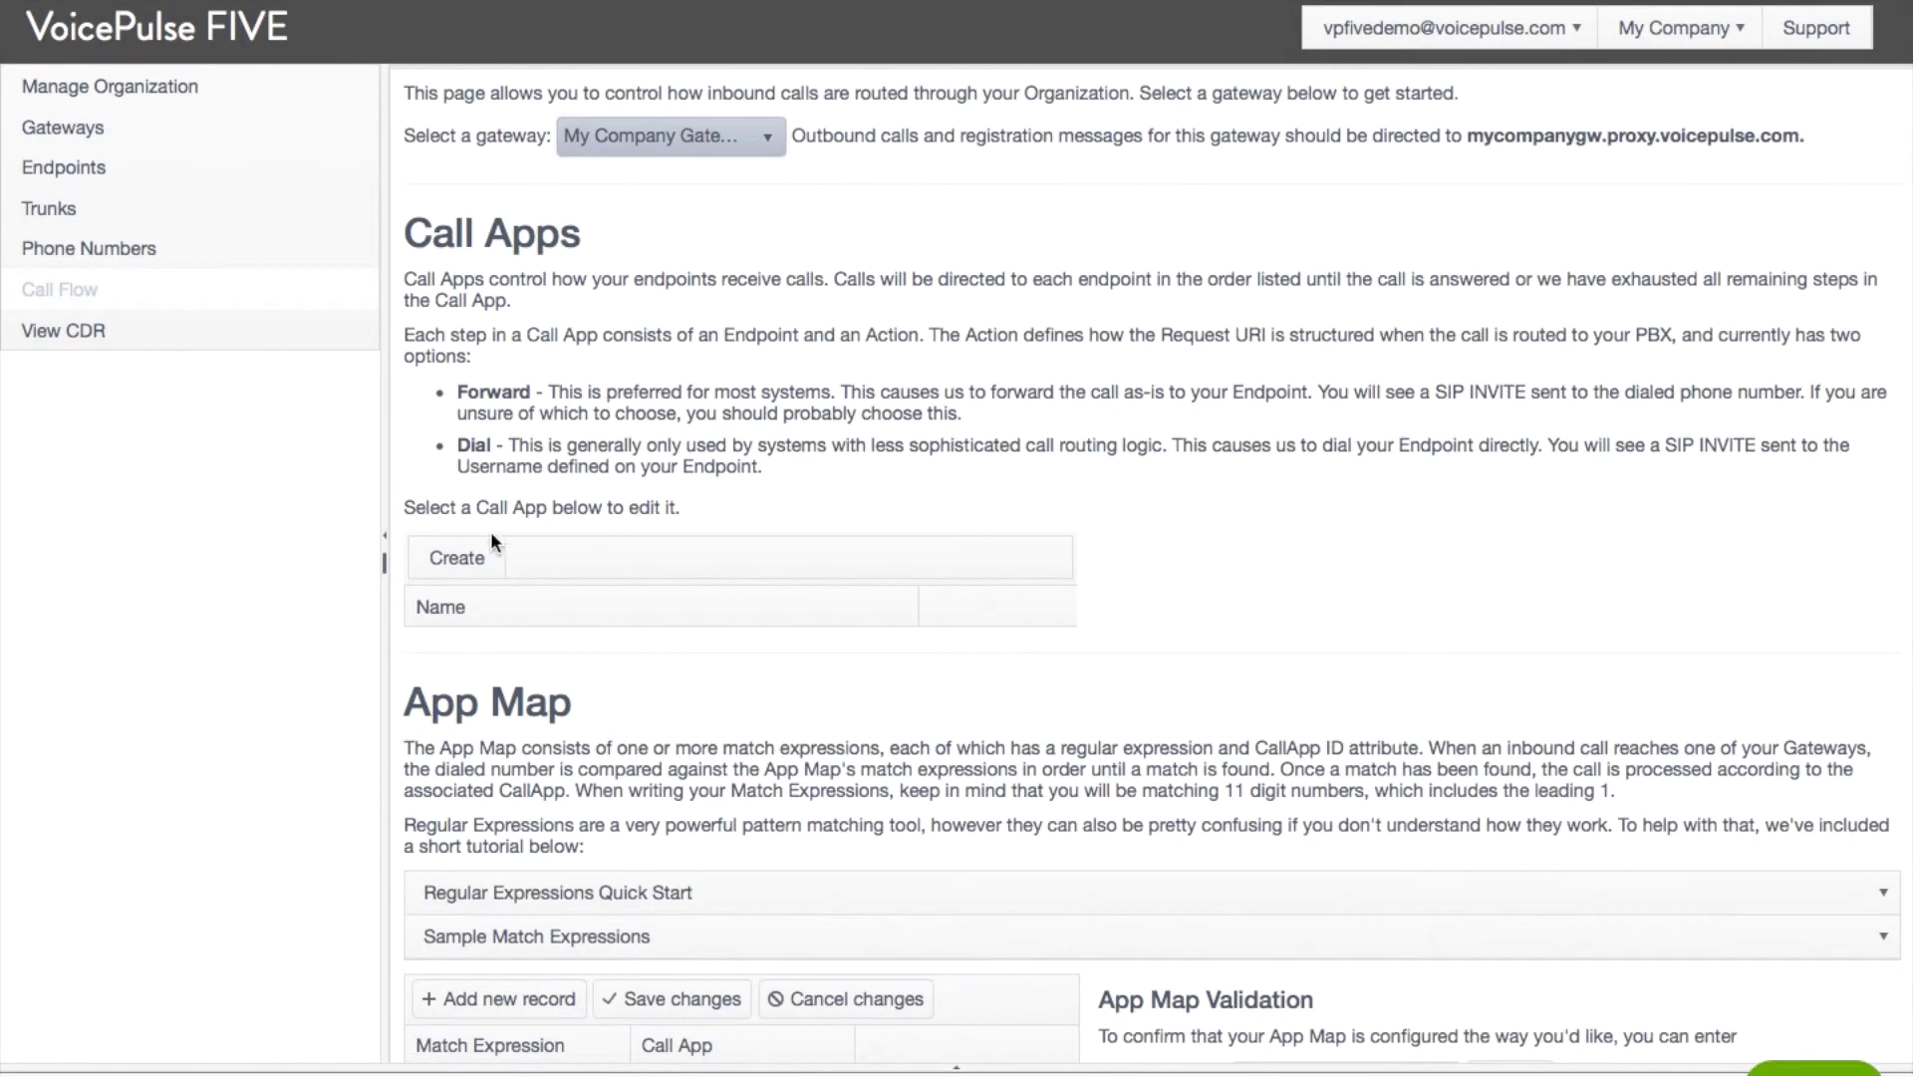
left_click(480, 569)
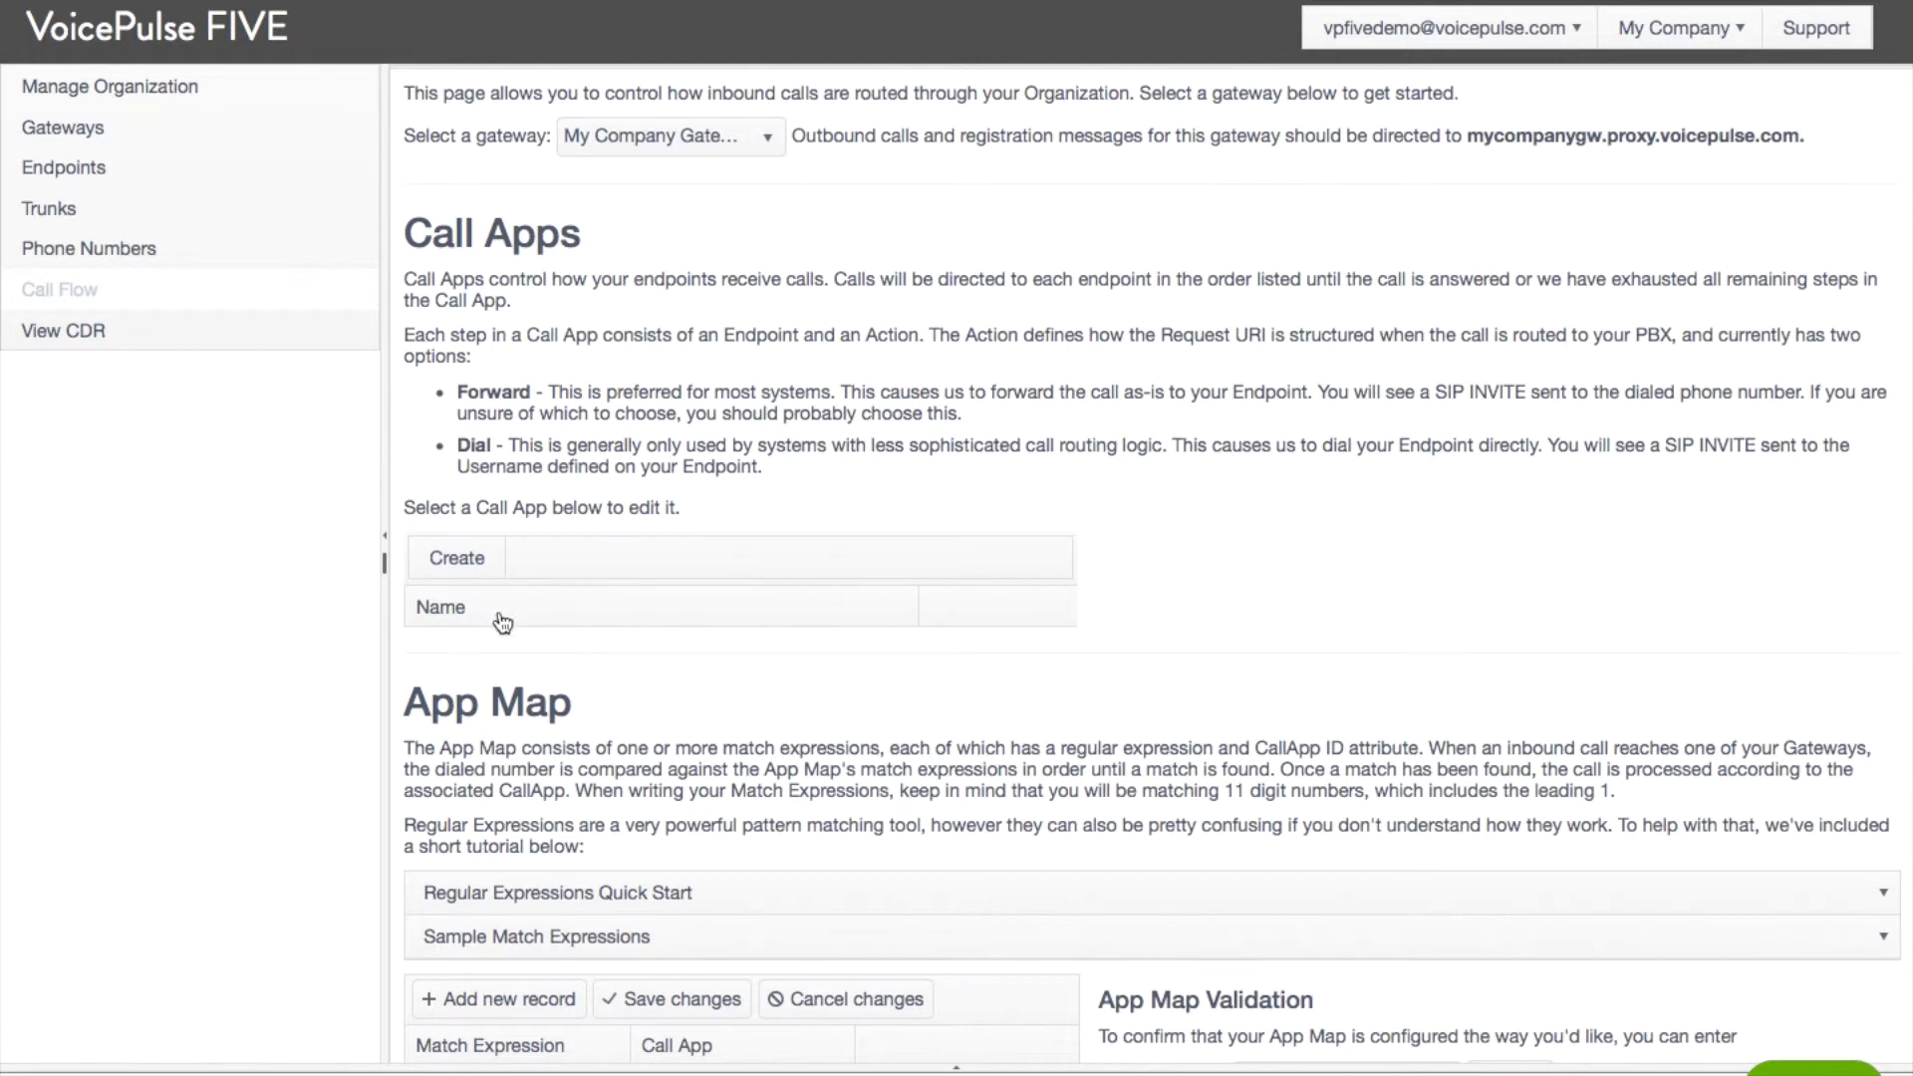
left_click(520, 659)
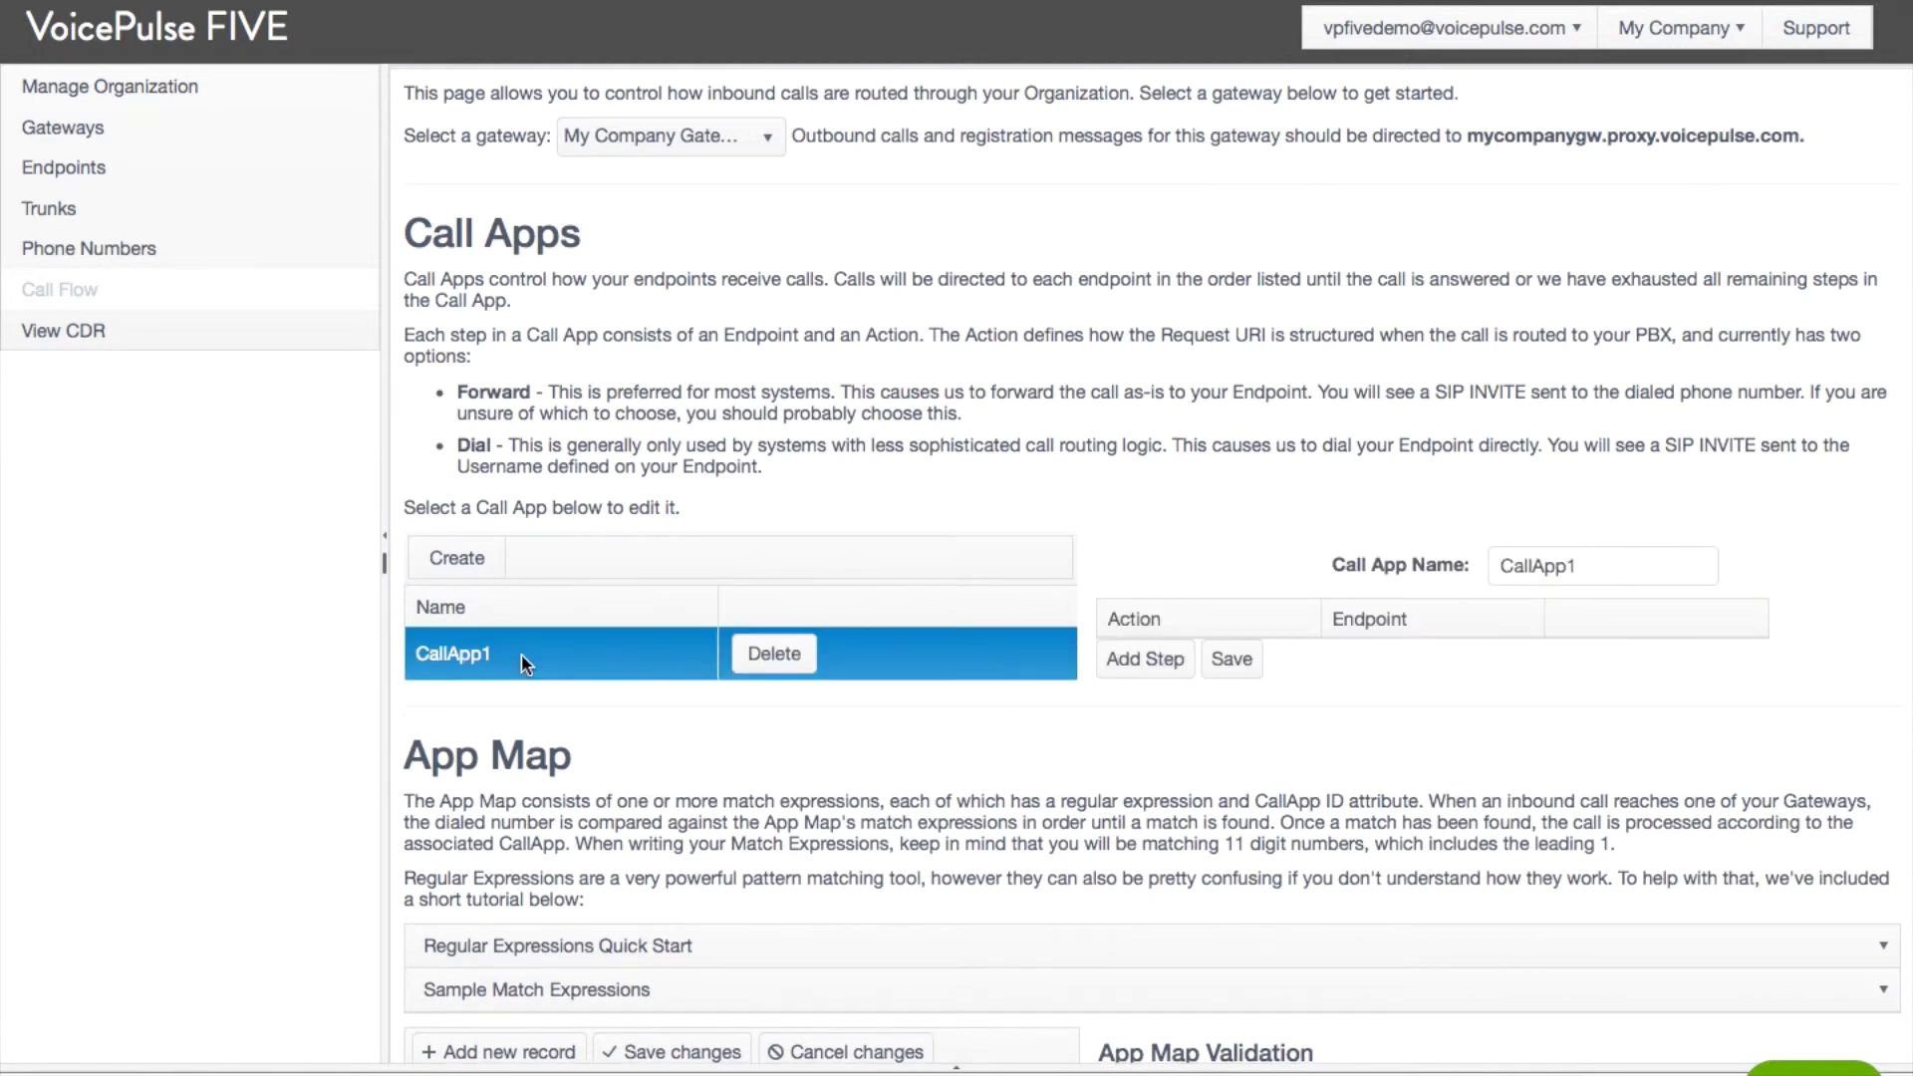
left_click(1145, 661)
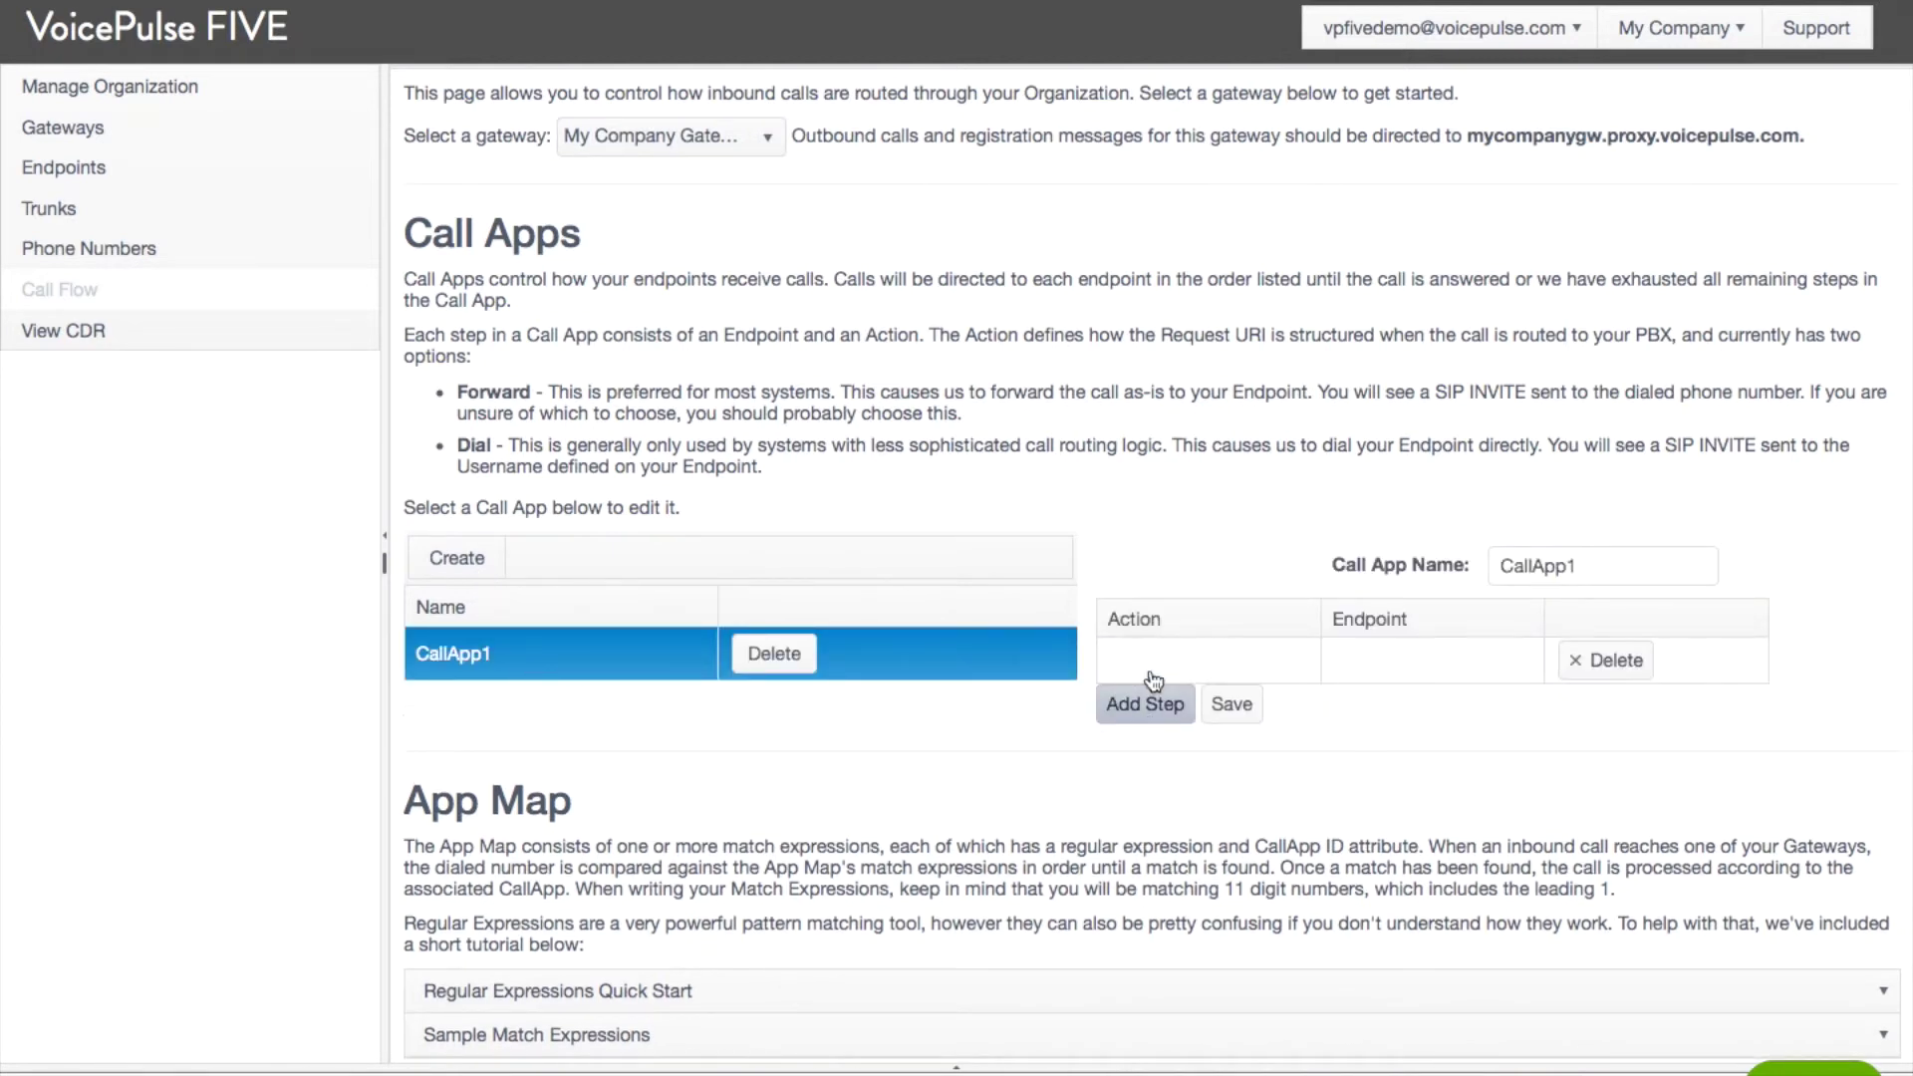
left_click(1156, 662)
left_click(1167, 733)
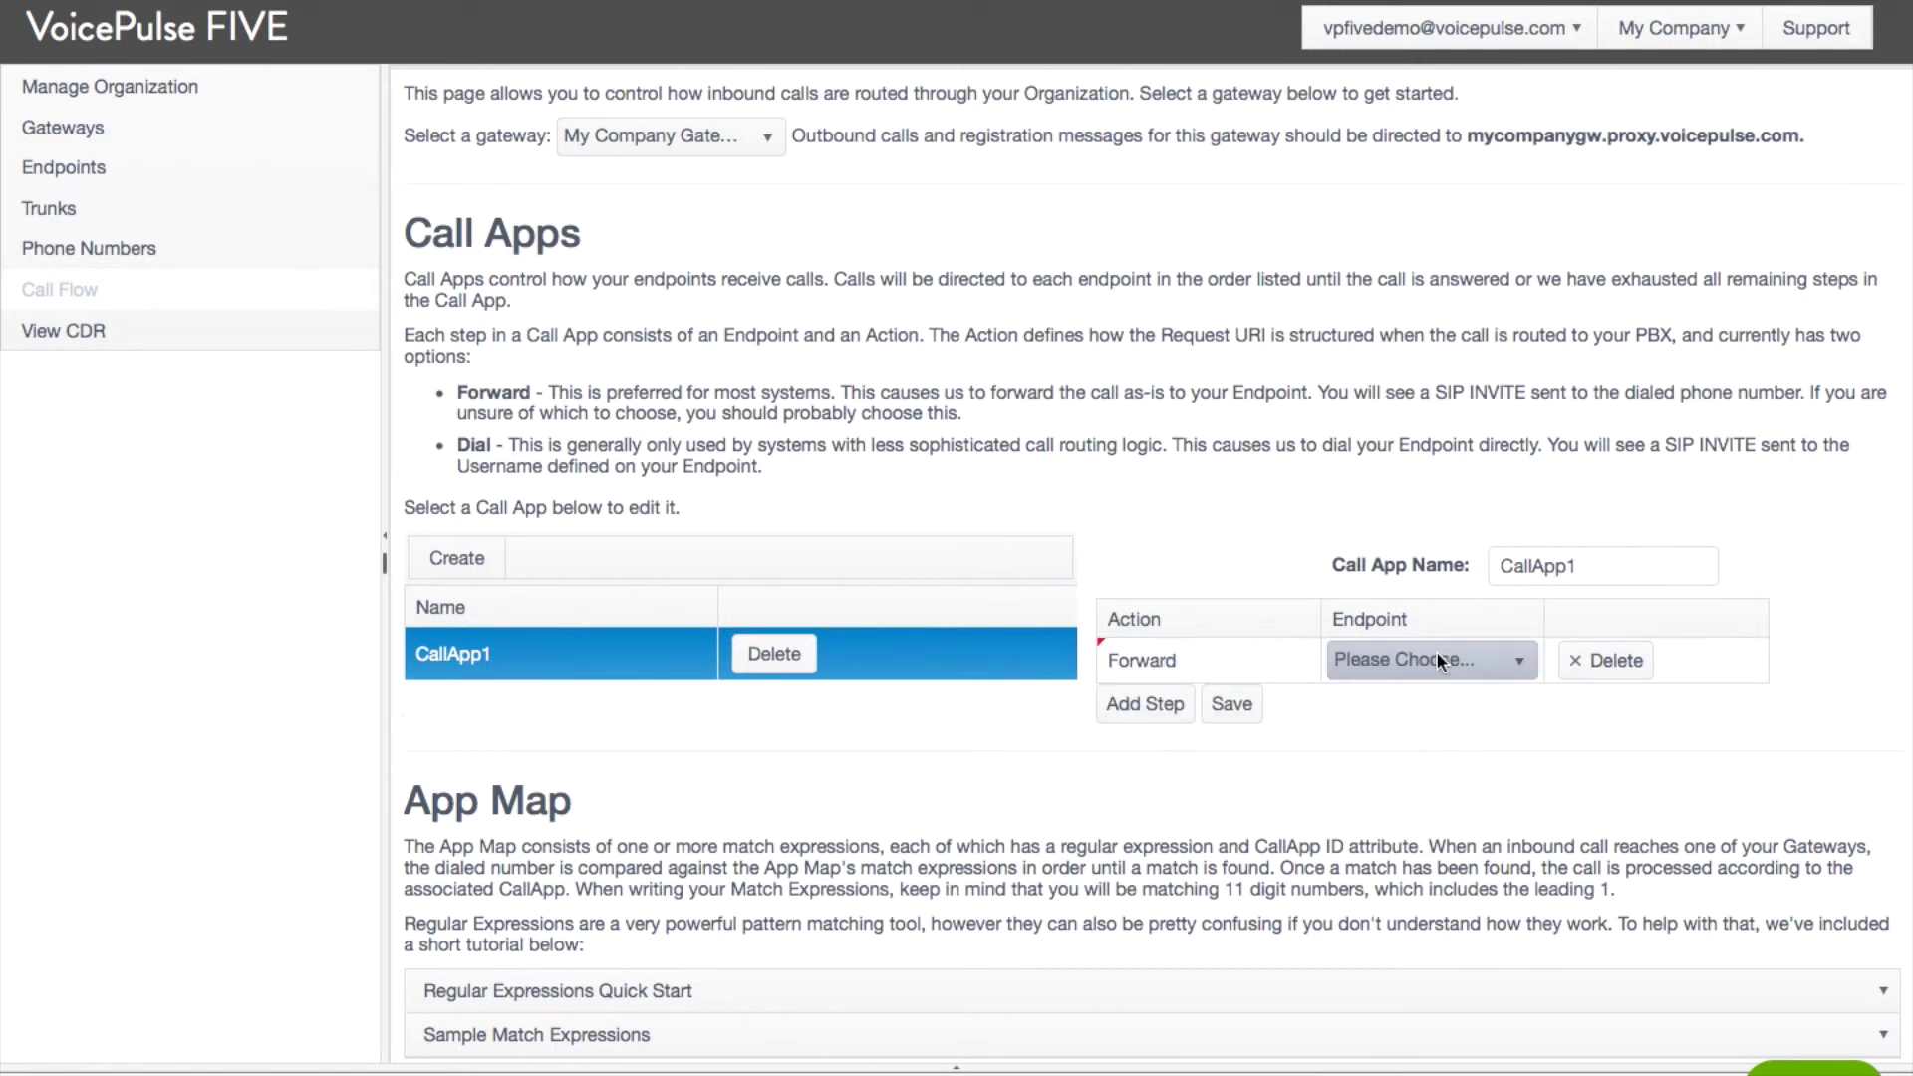
left_click(1437, 657)
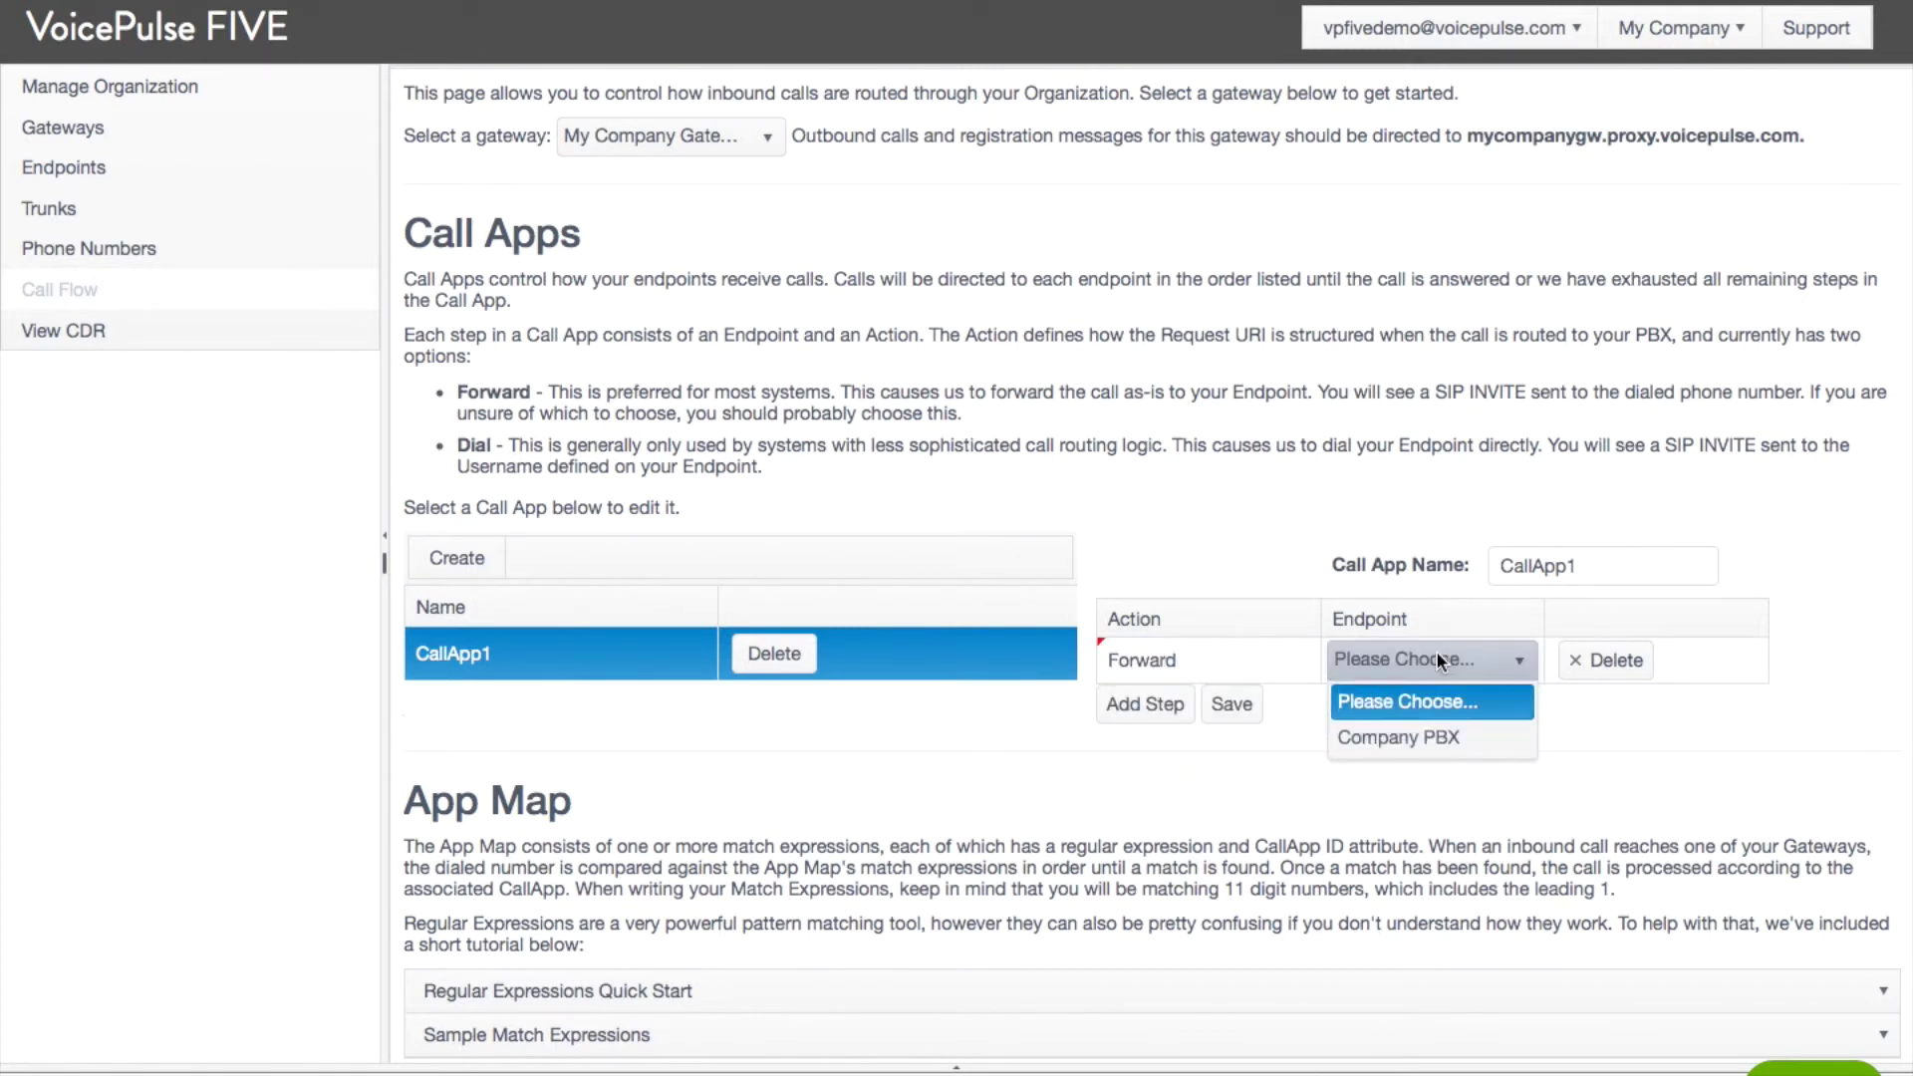
left_click(1426, 737)
left_click(1227, 705)
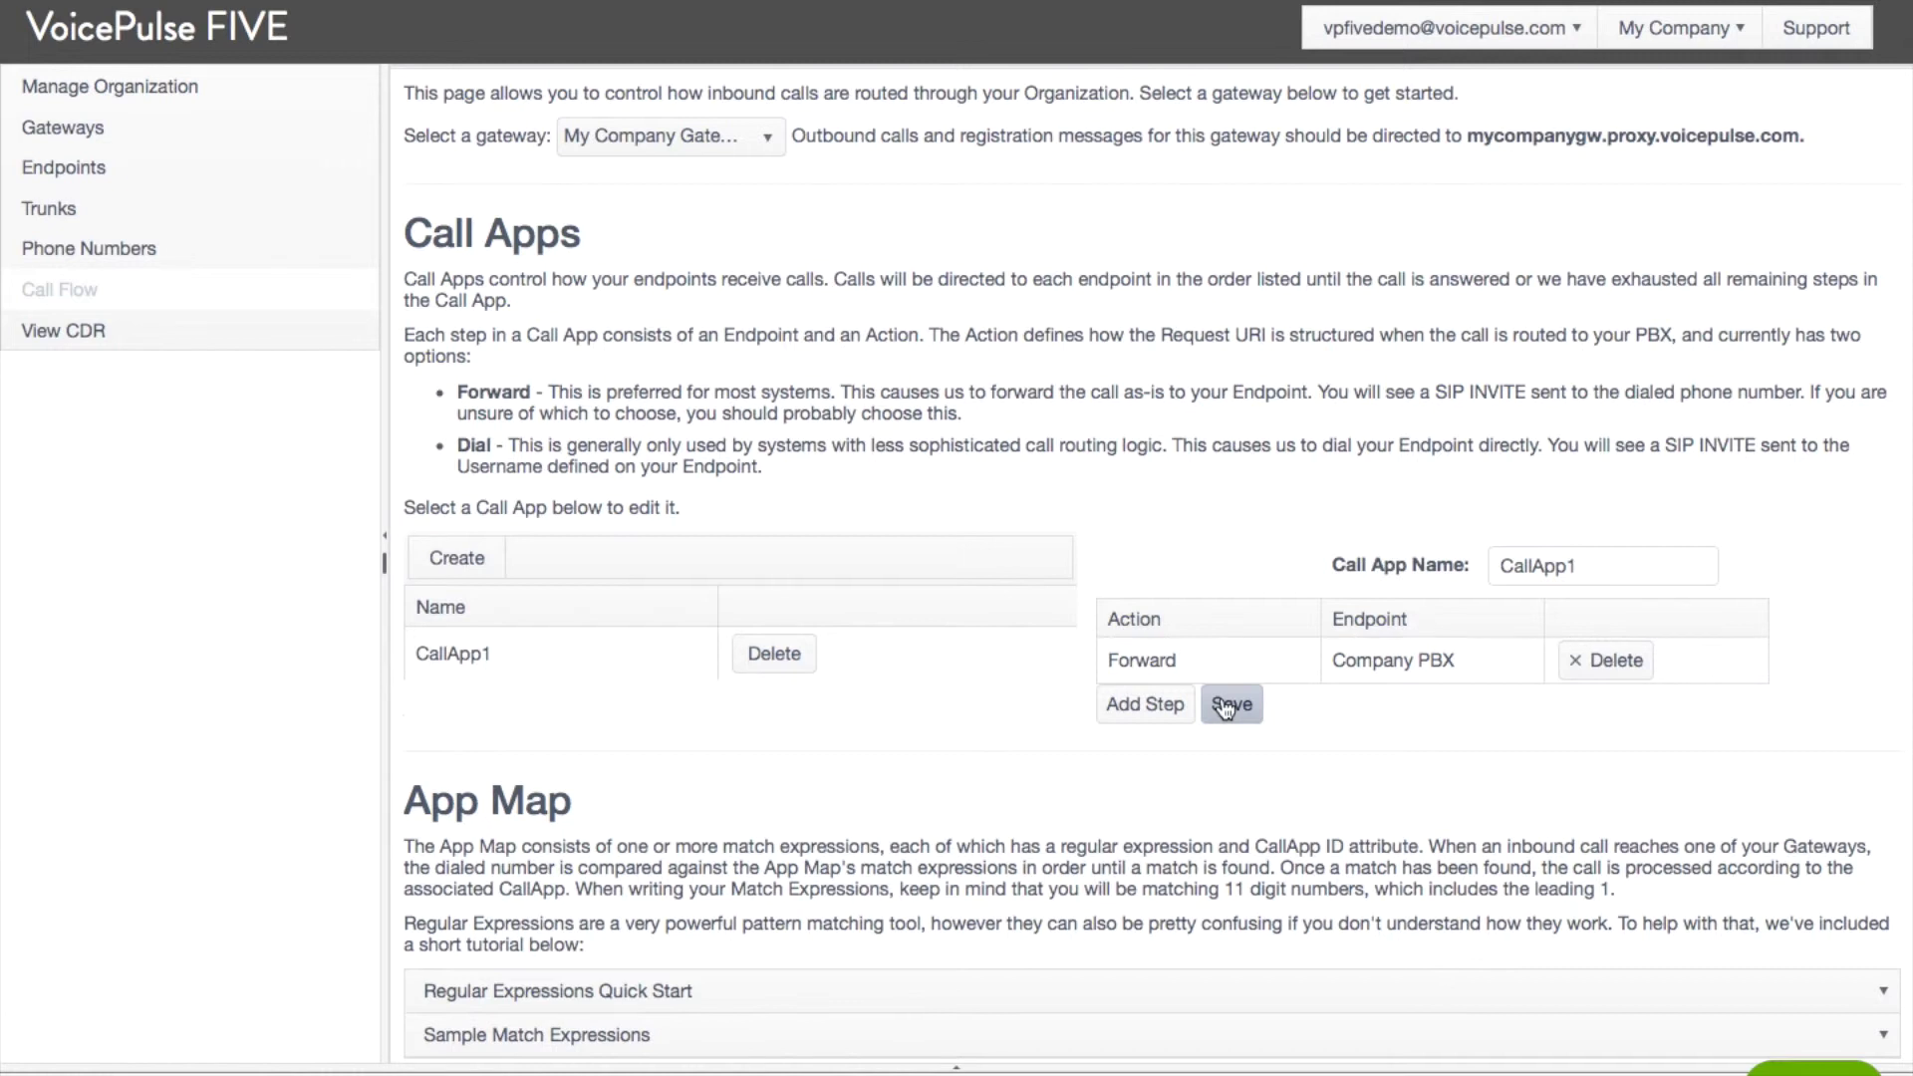
Add an App Map record with match expression ^.*$ routed to CallApp1 and save it
scroll(1225, 705, "down", 3)
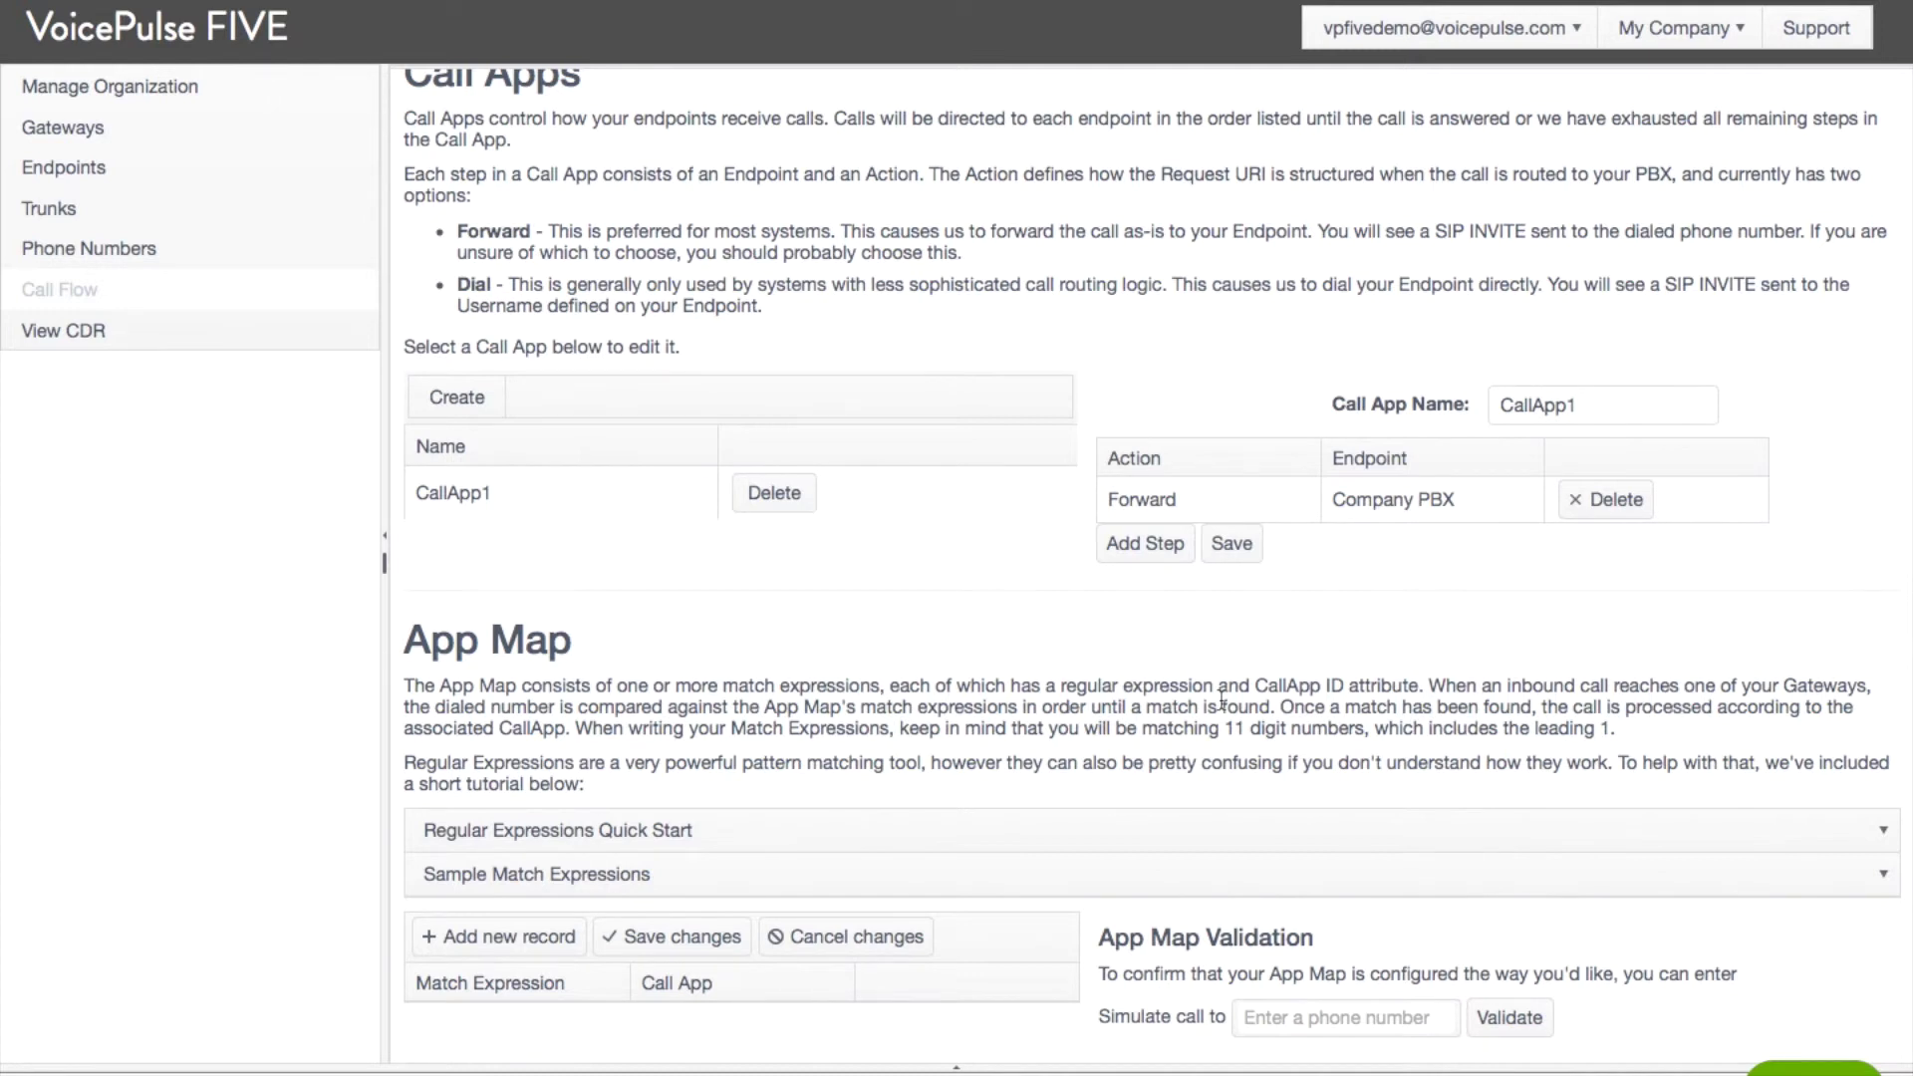
left_click(519, 952)
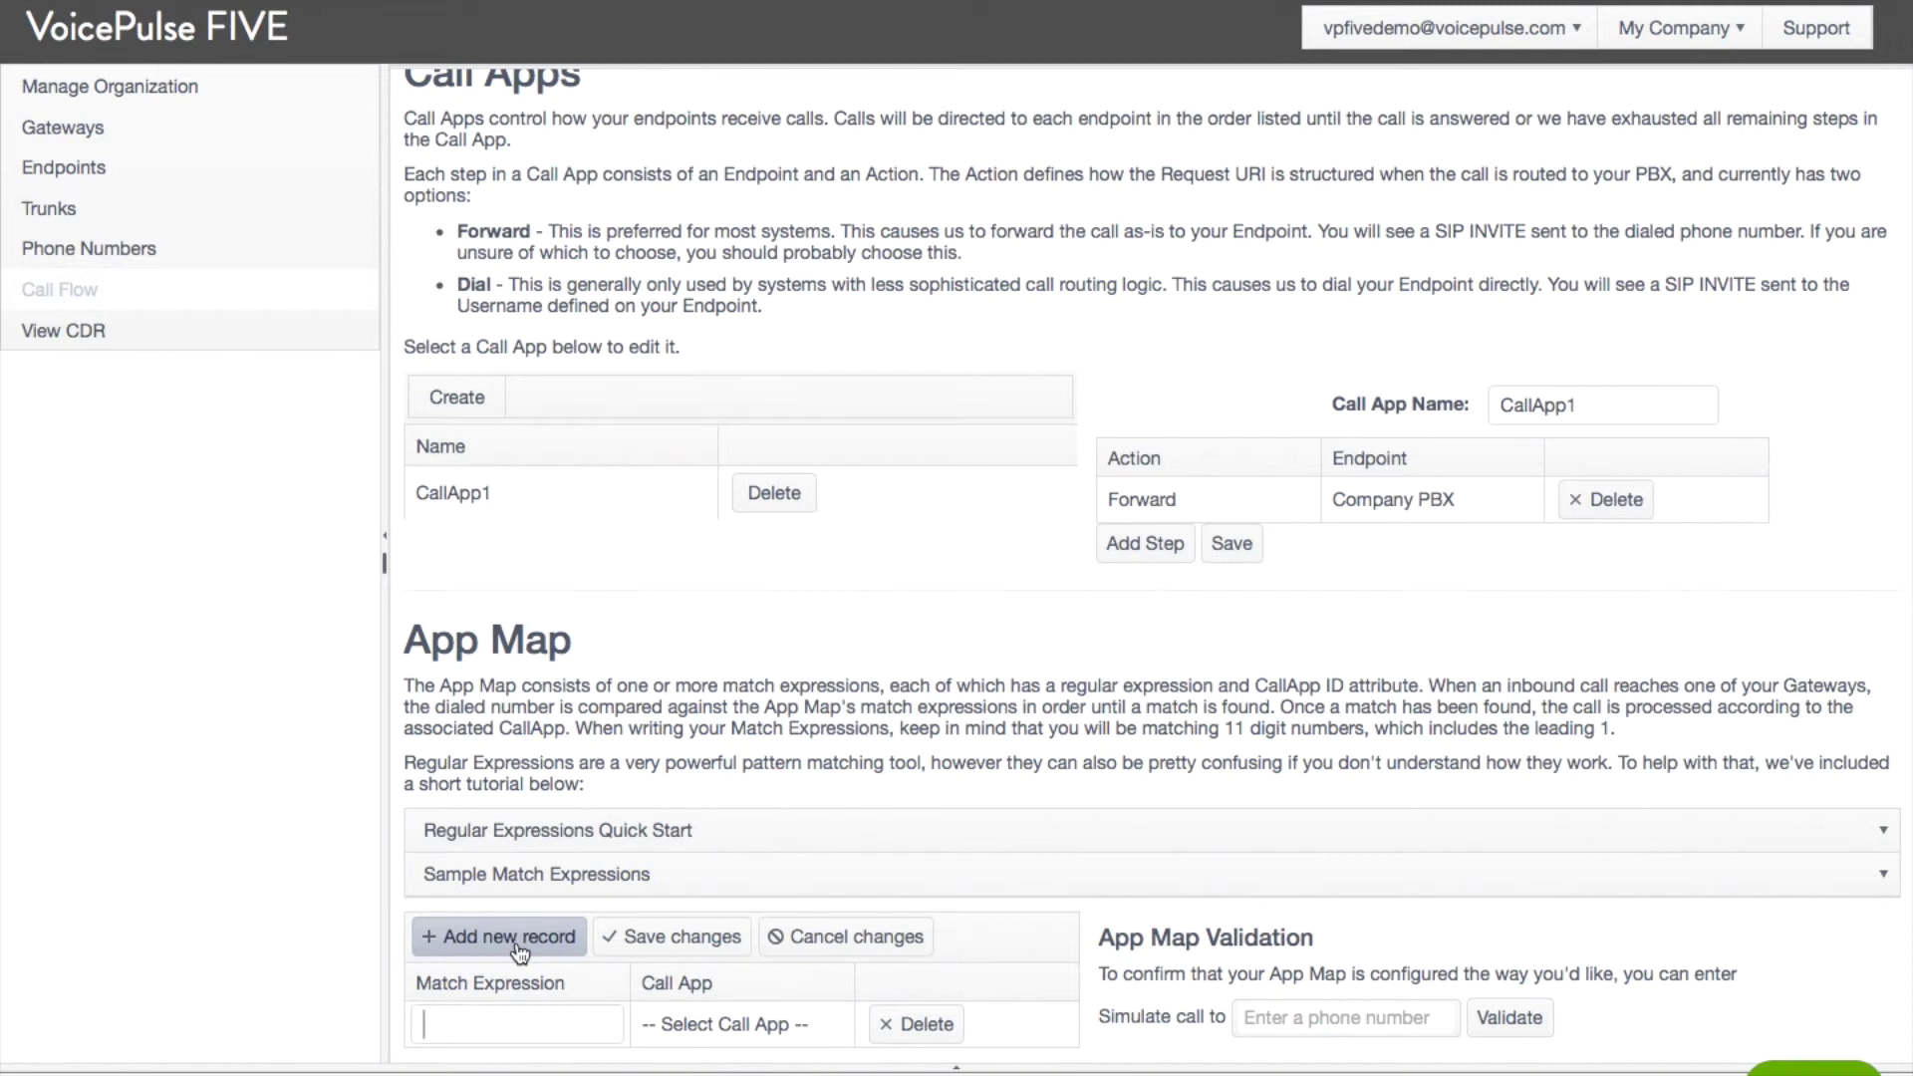
type("^.*$")
left_click(795, 1018)
left_click(812, 1026)
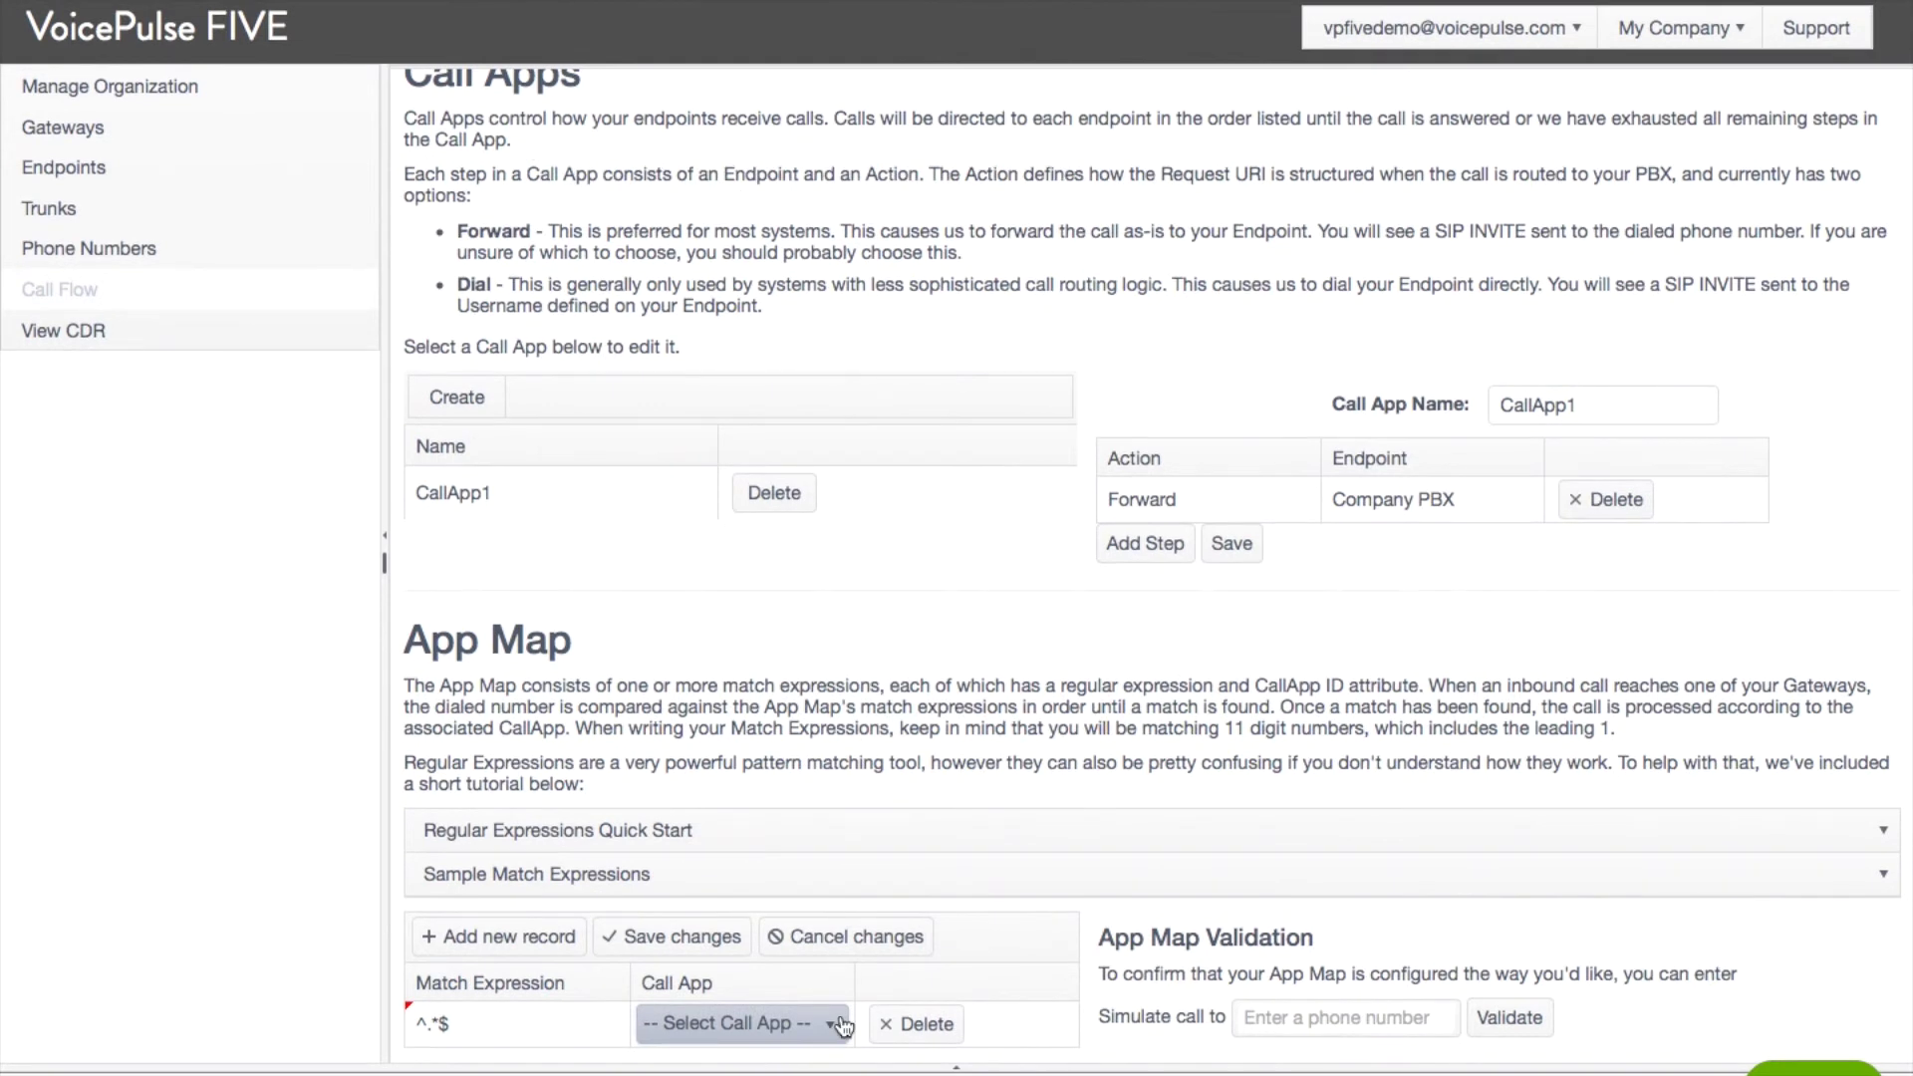
left_click(841, 1024)
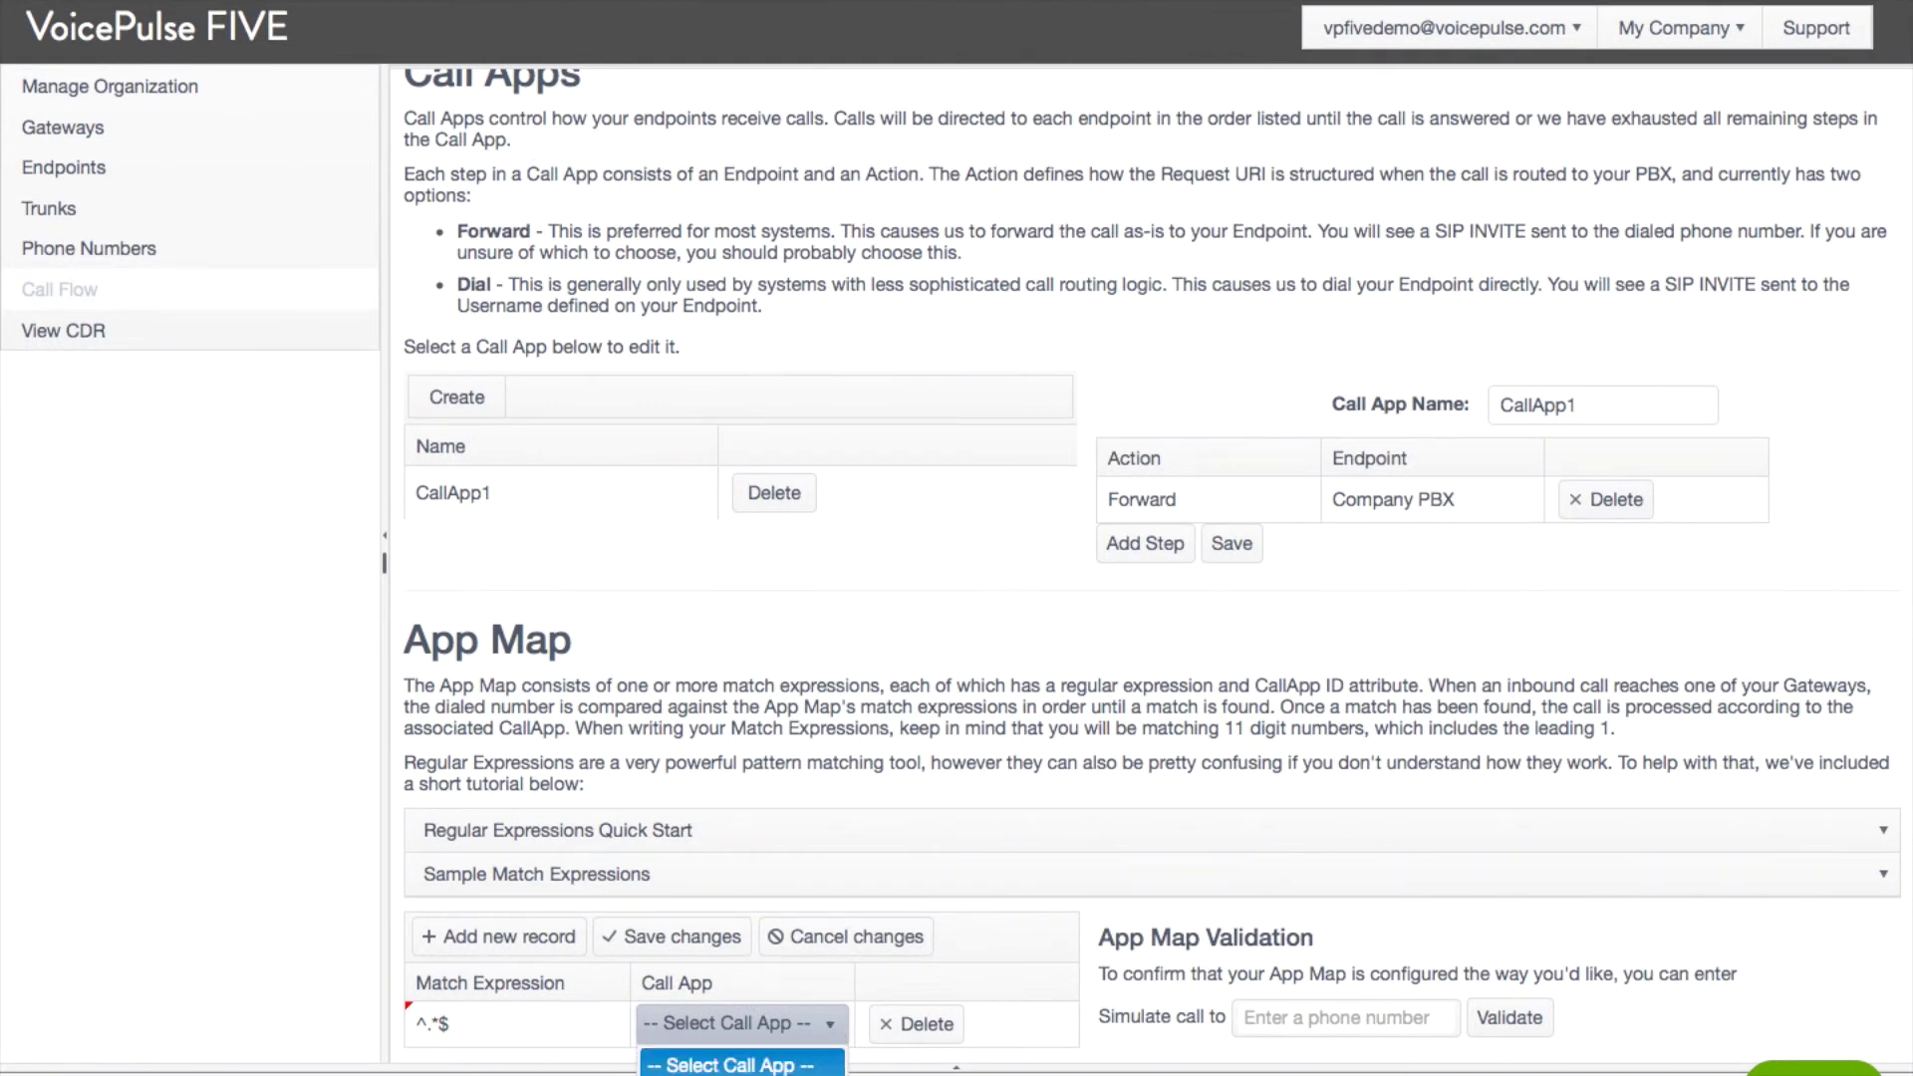
left_click(742, 1074)
left_click(683, 939)
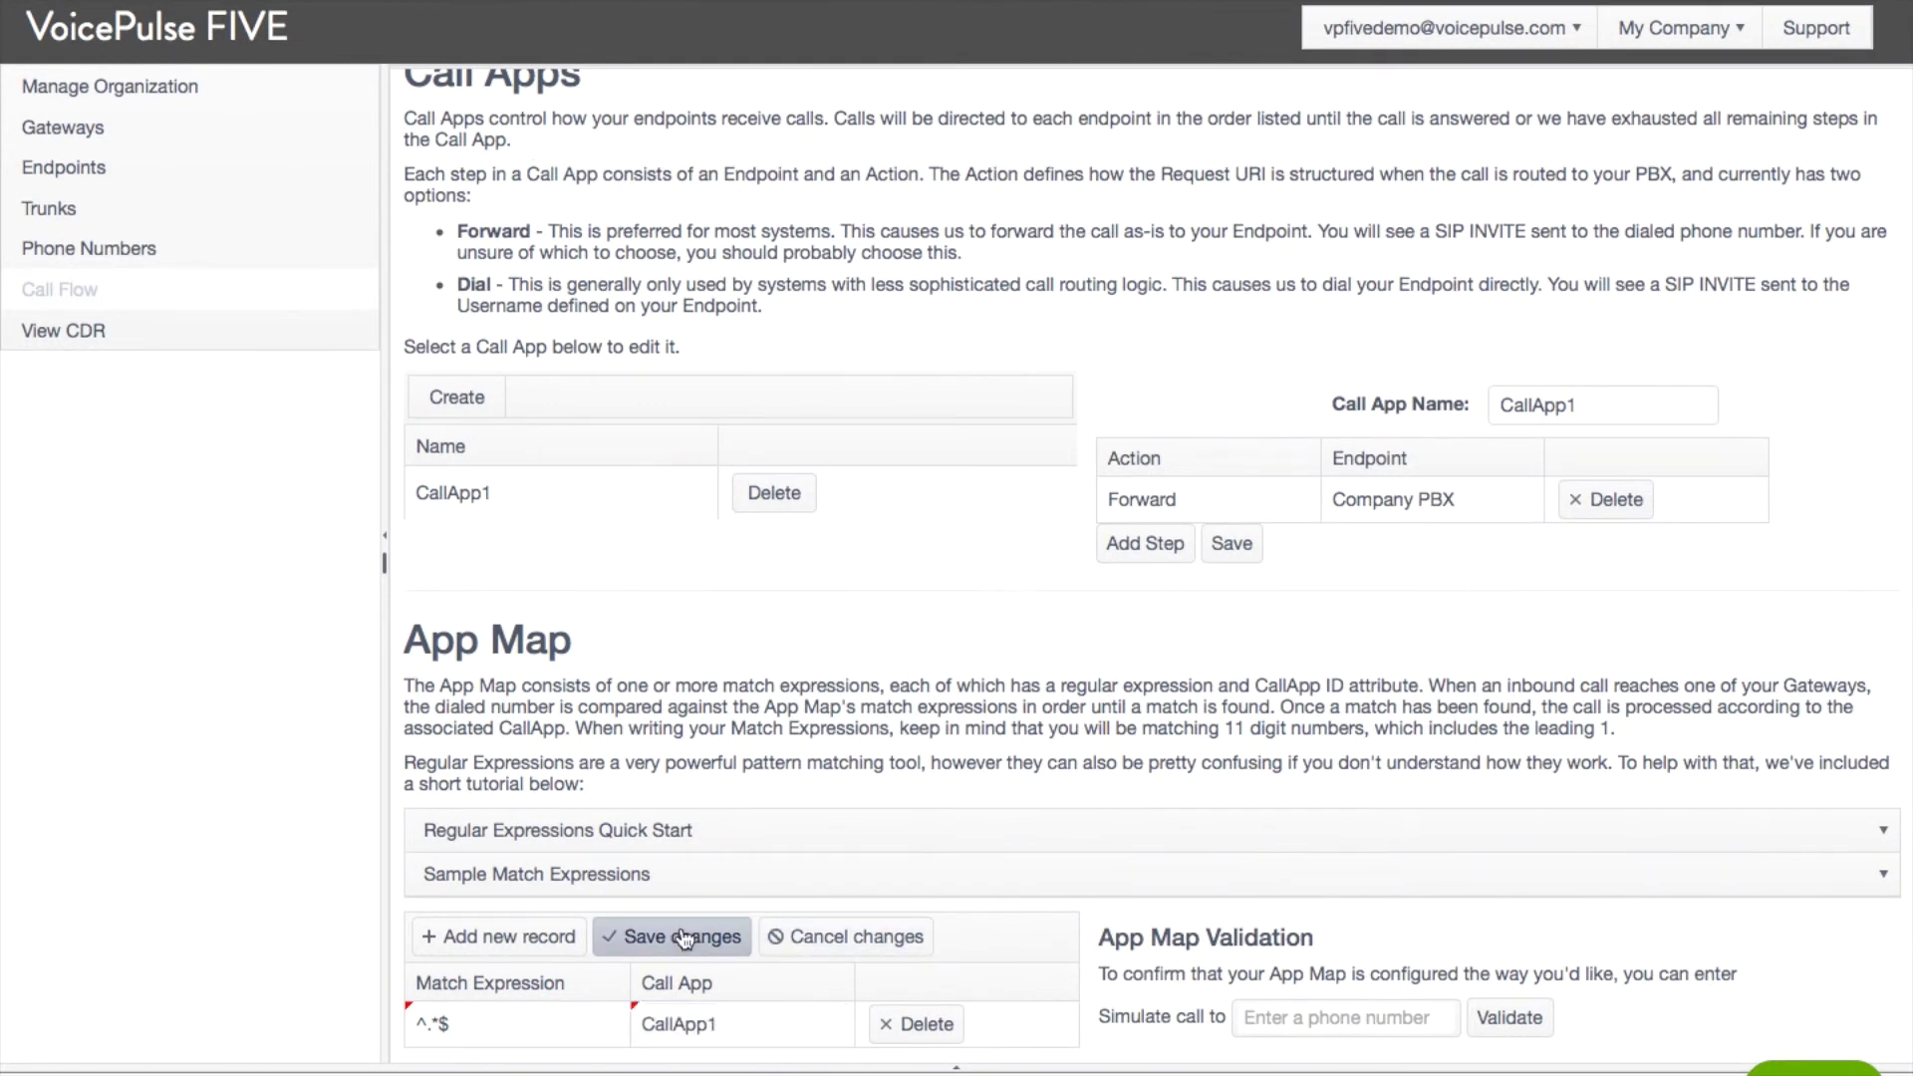
left_click(1294, 1032)
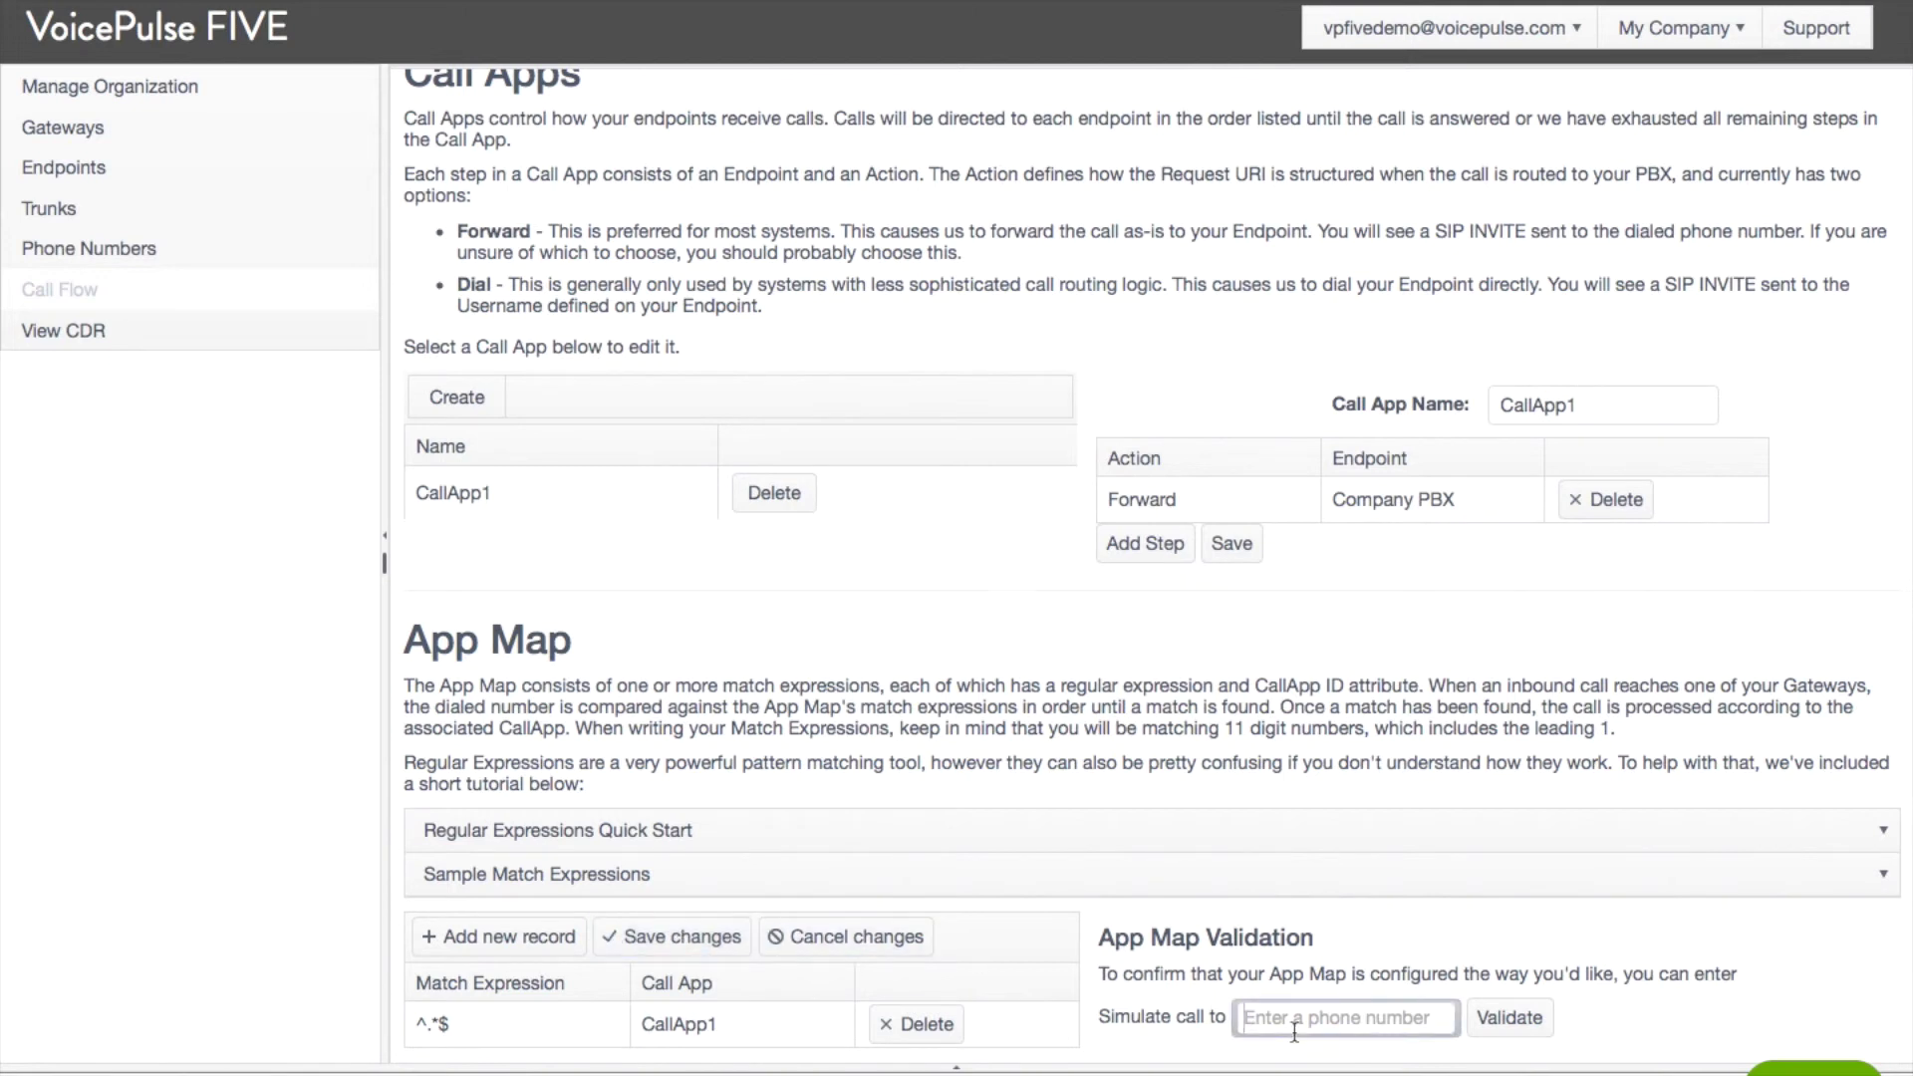
key("ctrl+v")
left_click(1504, 1027)
scroll(1504, 1026, "down", 1)
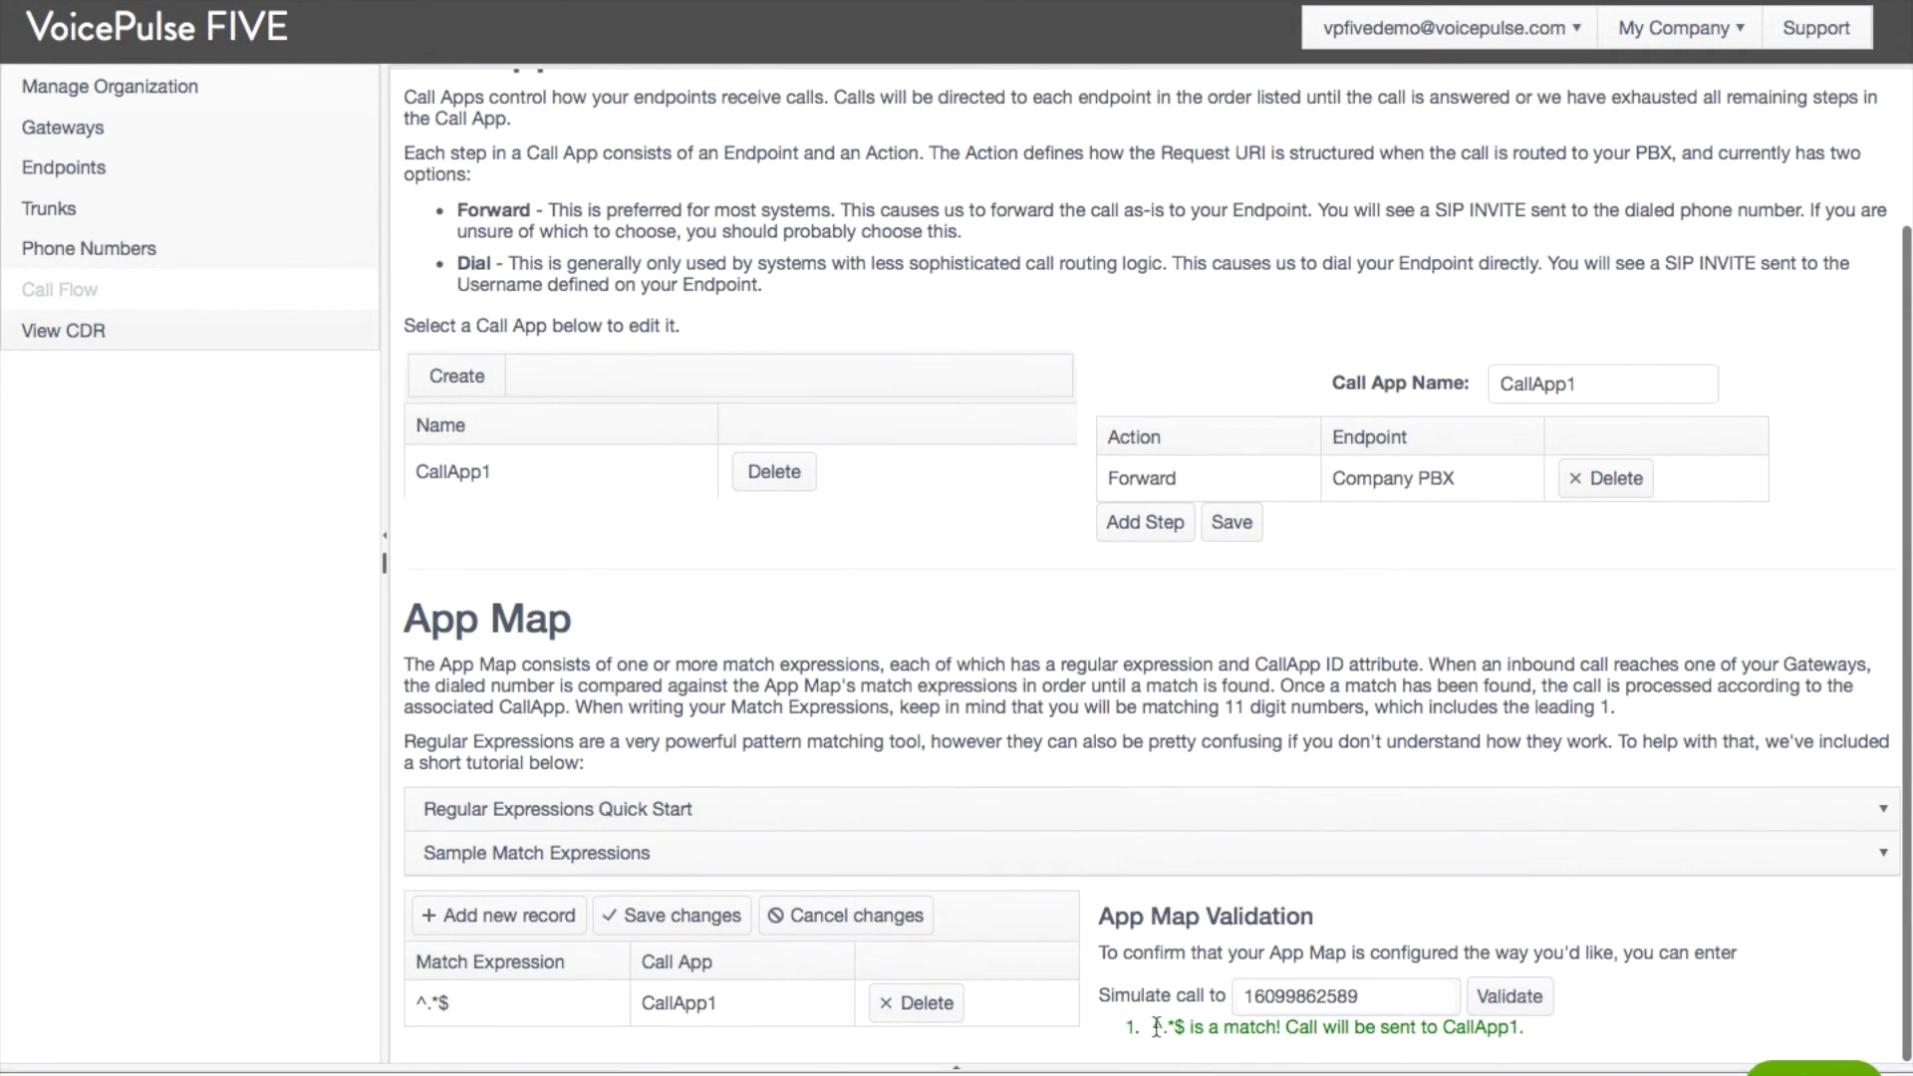
left_click_drag(1154, 1029, 1310, 1039)
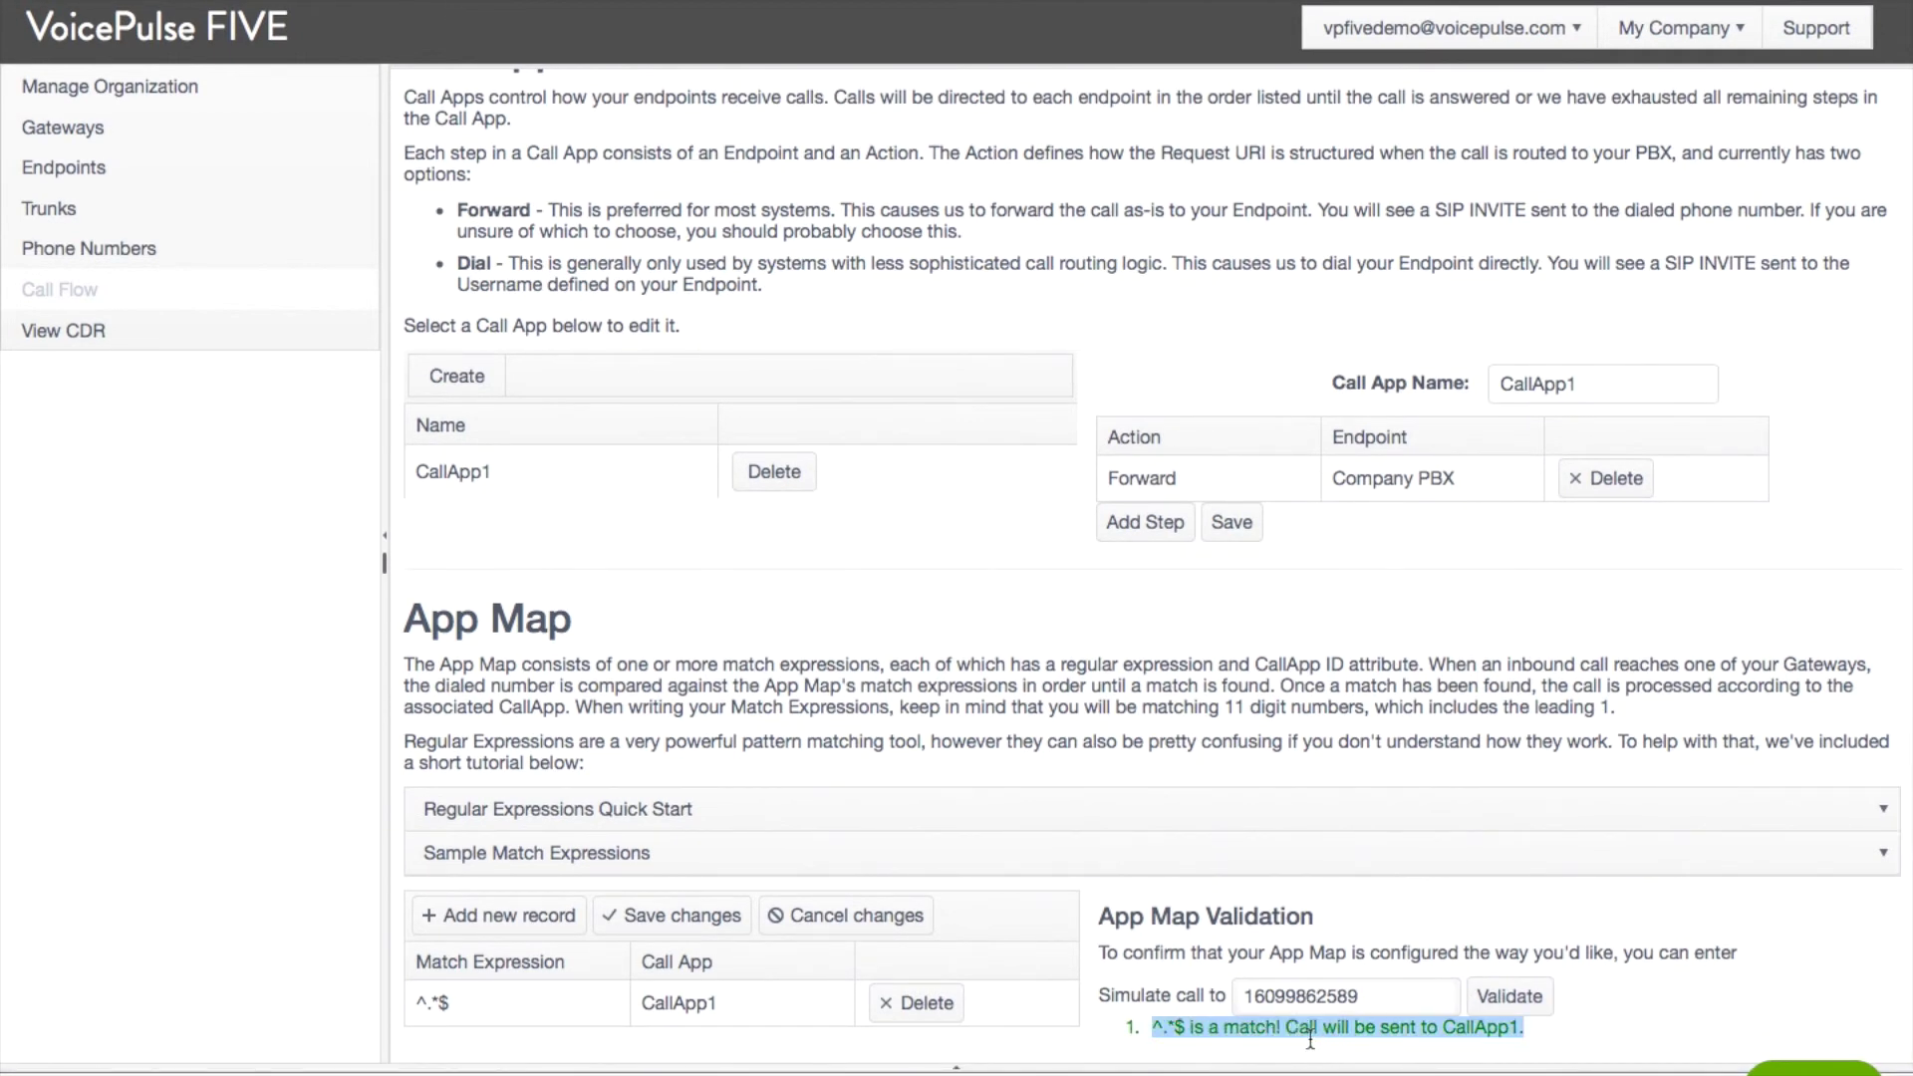
double_click(1297, 1008)
type("18005551212")
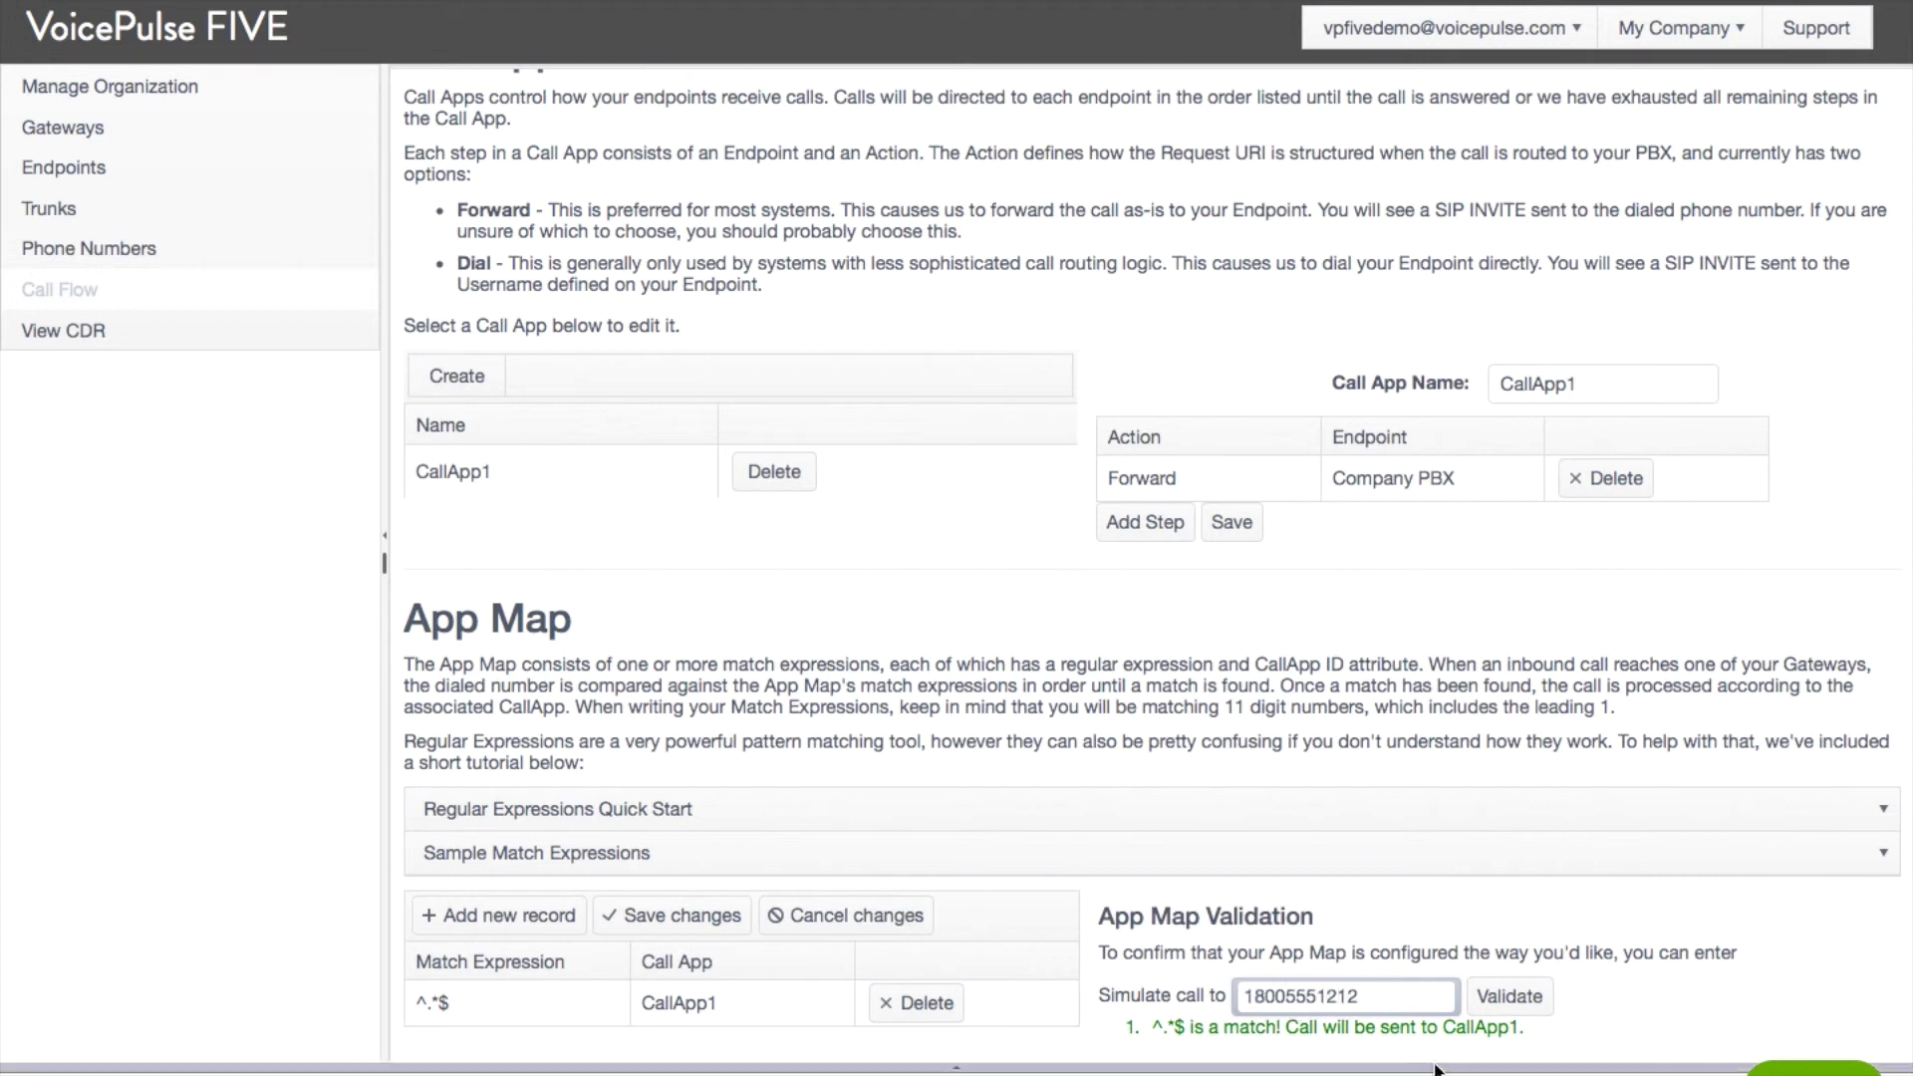
left_click(1509, 996)
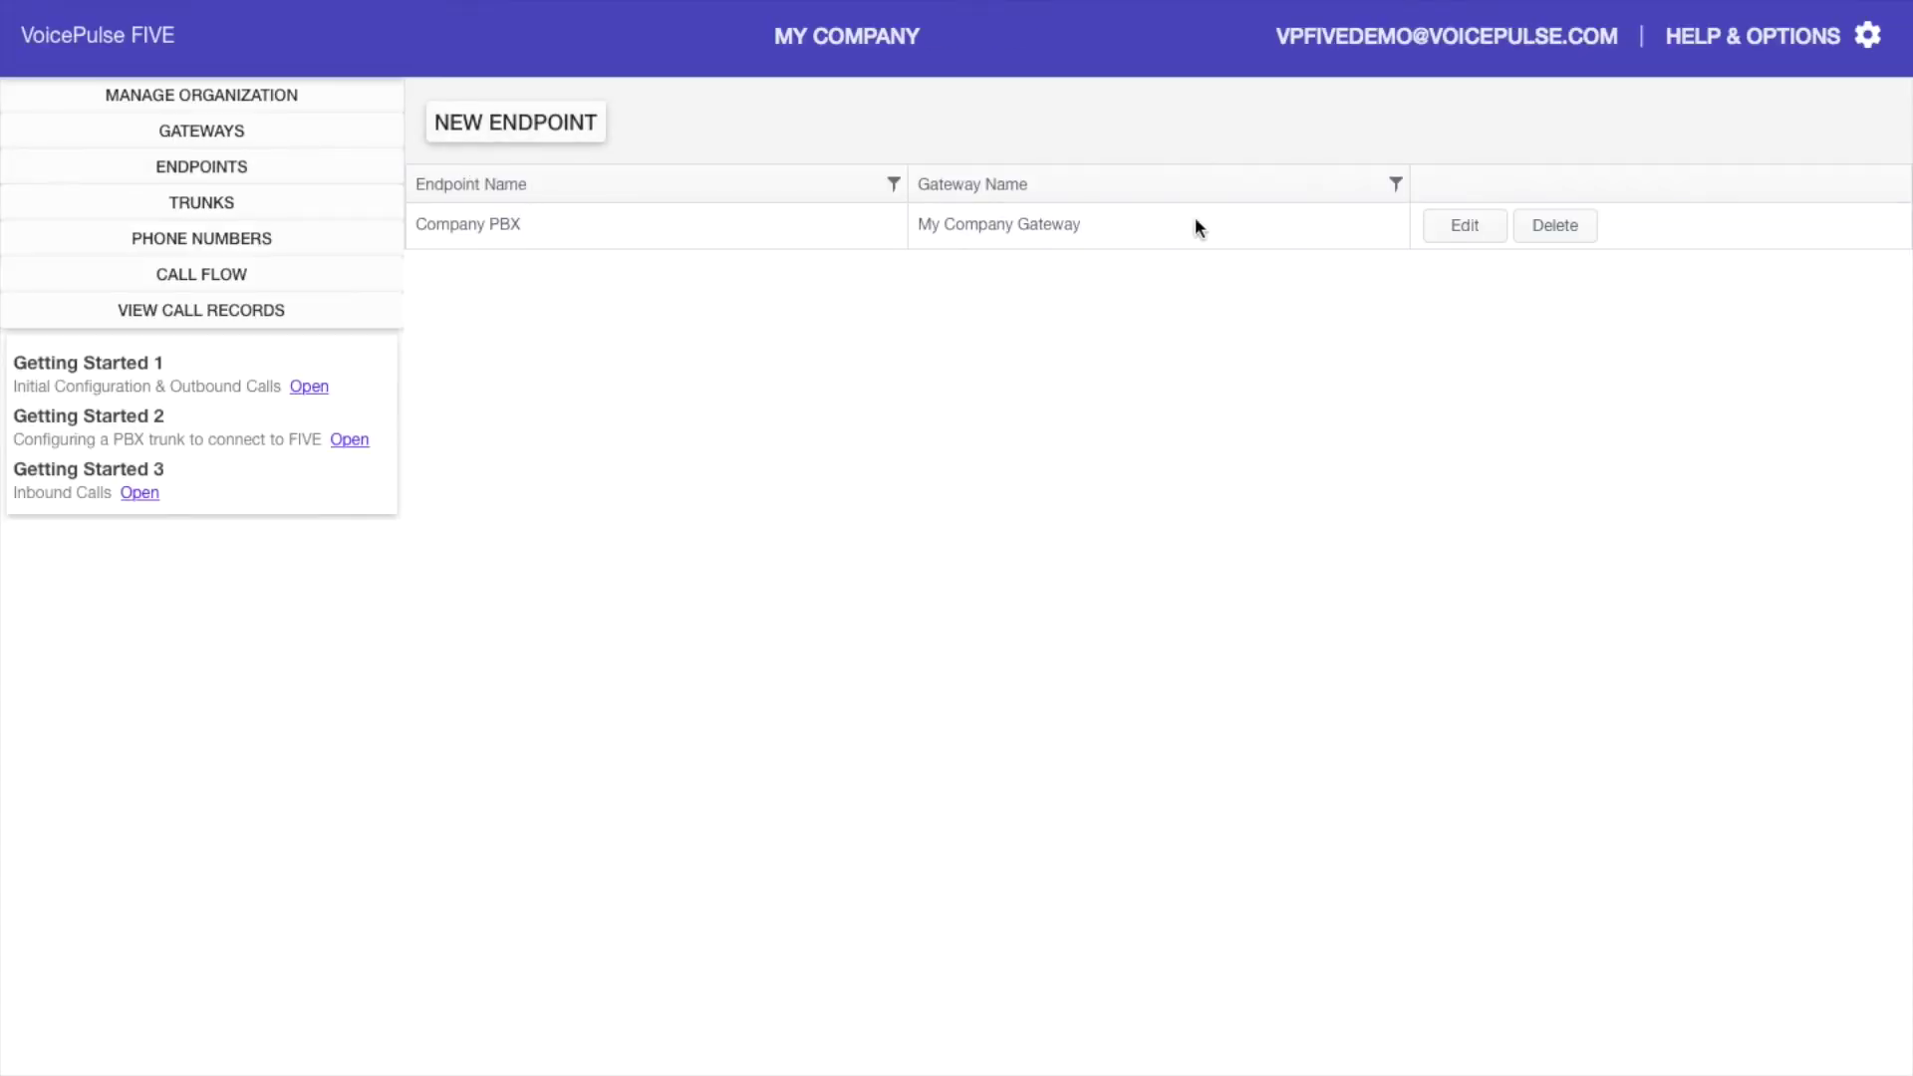
Open Company PBX's edit form and check its registration hostname mycompanygw.proxy.voicepulse.com
left_click(1429, 229)
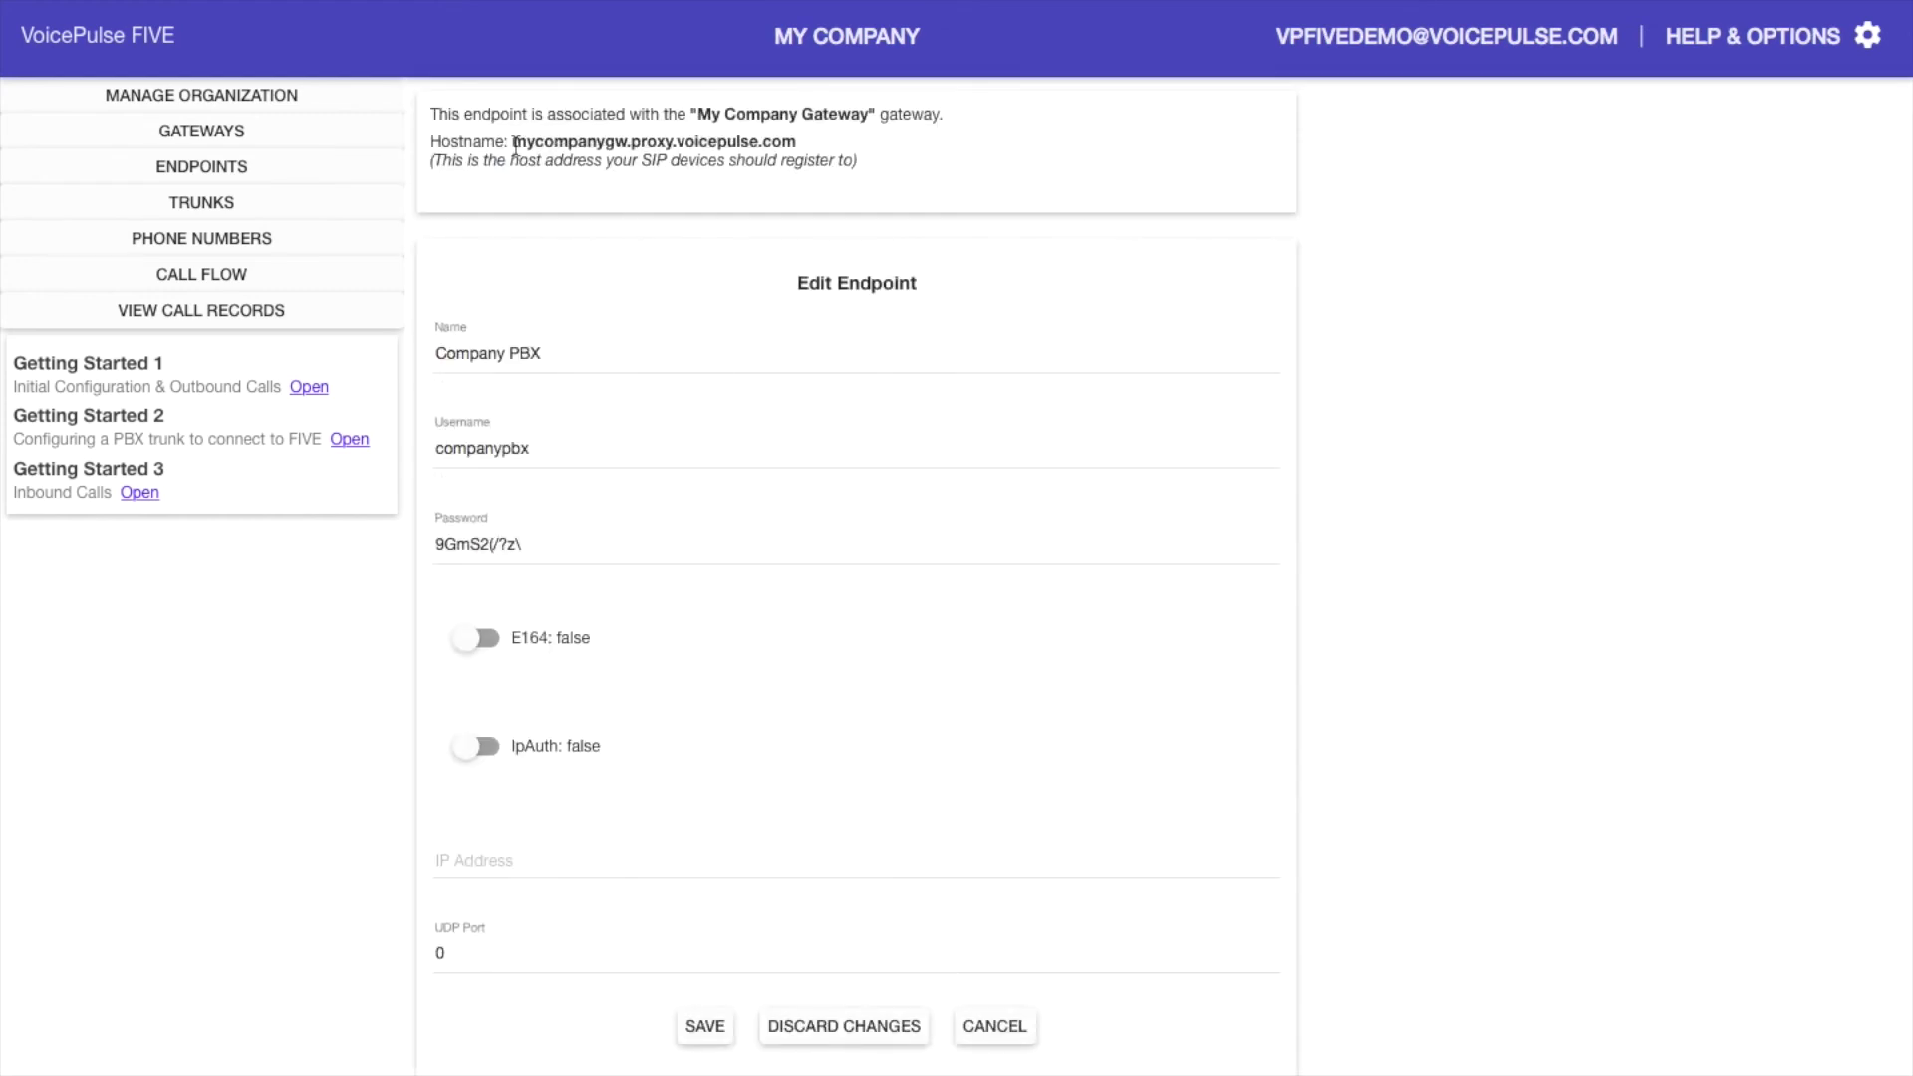
left_click_drag(513, 143, 730, 147)
left_click(810, 140)
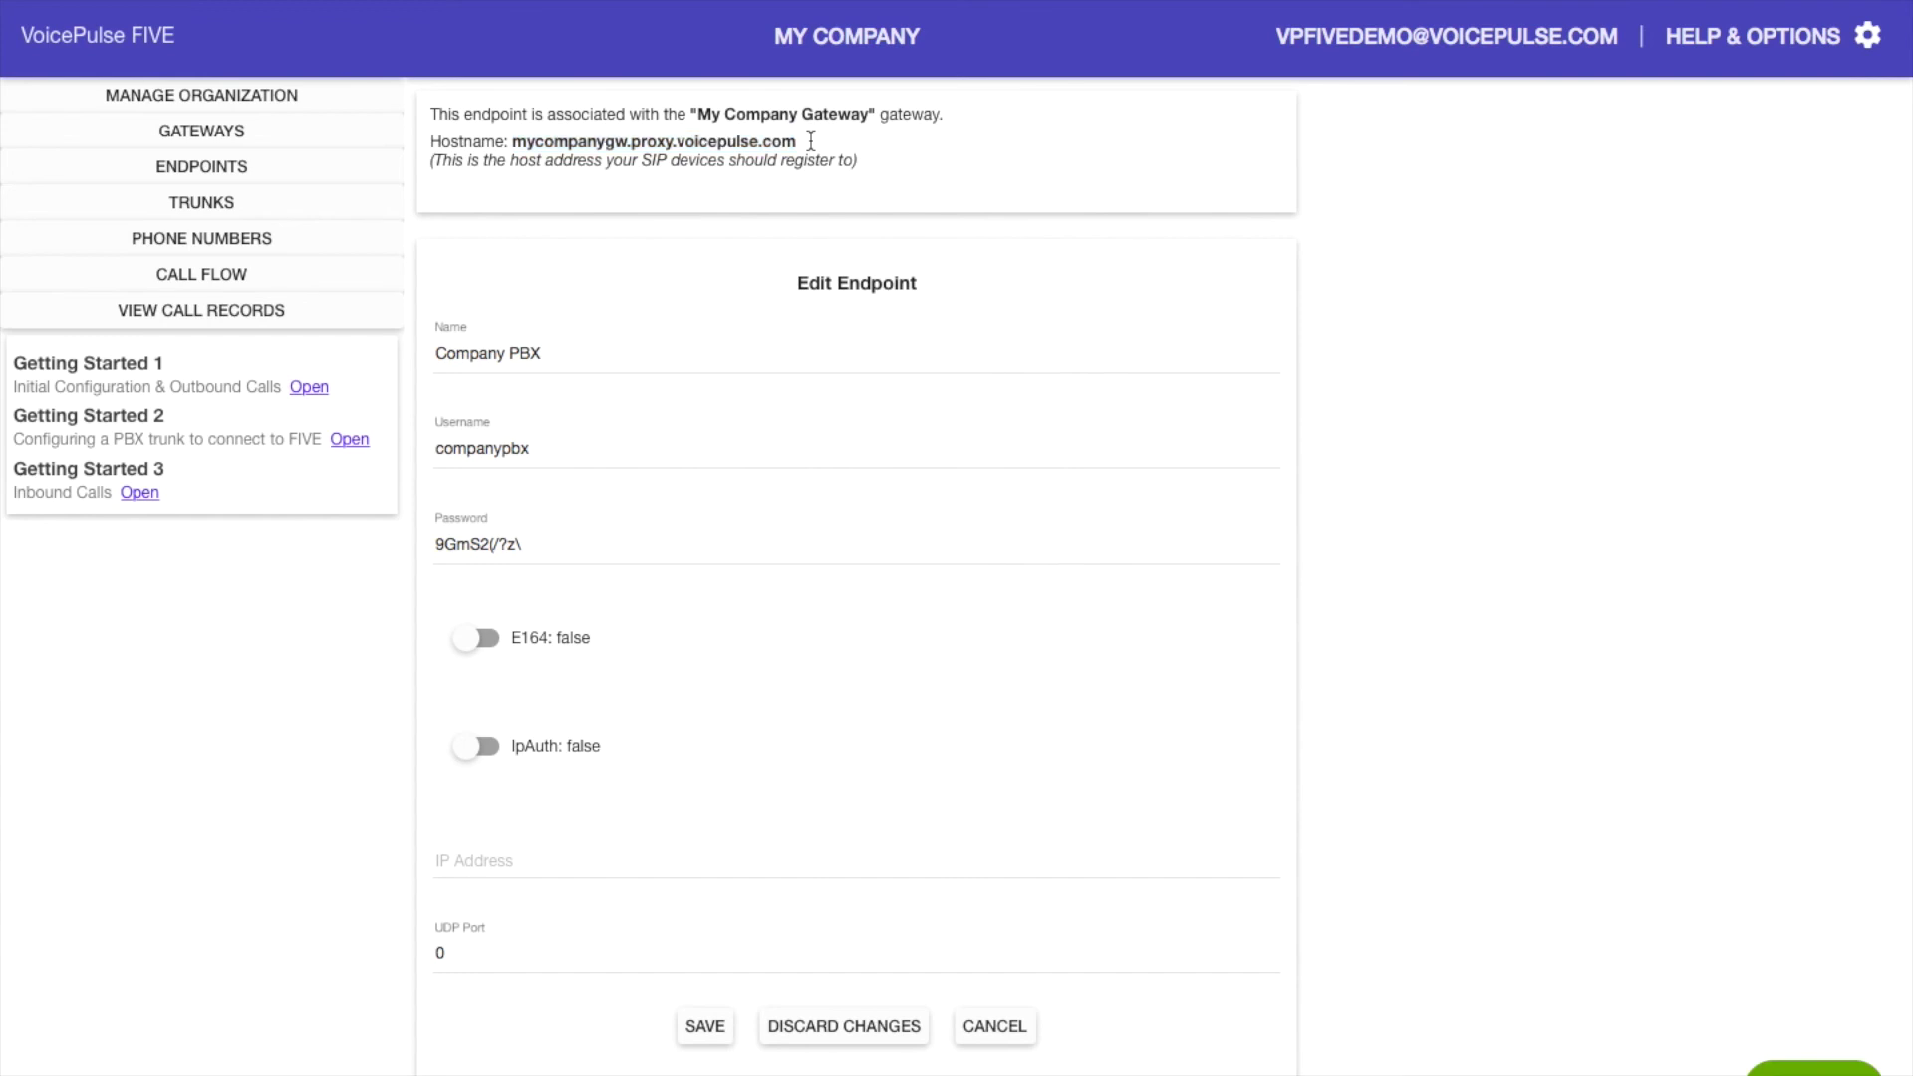
Inspect the endpoint's stored registration username and password
double_click(455, 449)
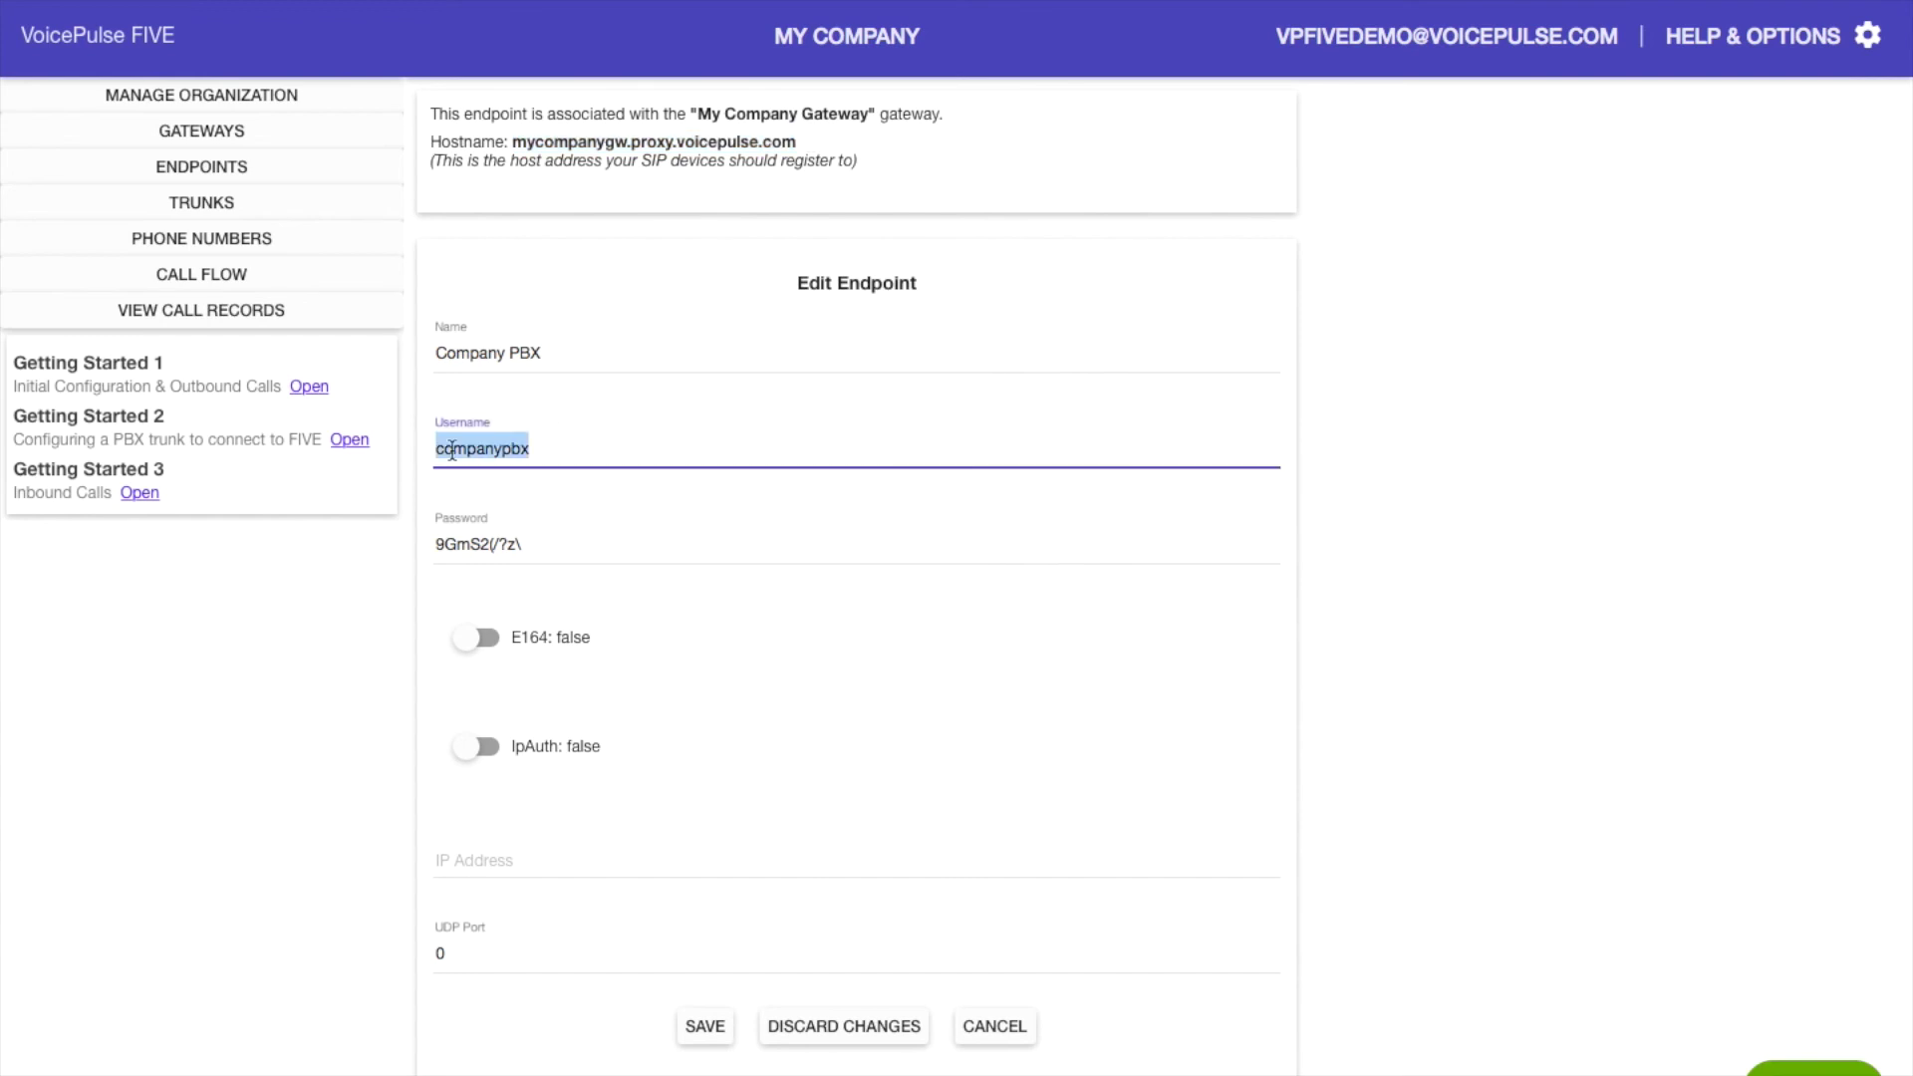
left_click(467, 544)
double_click(467, 544)
left_click(536, 543)
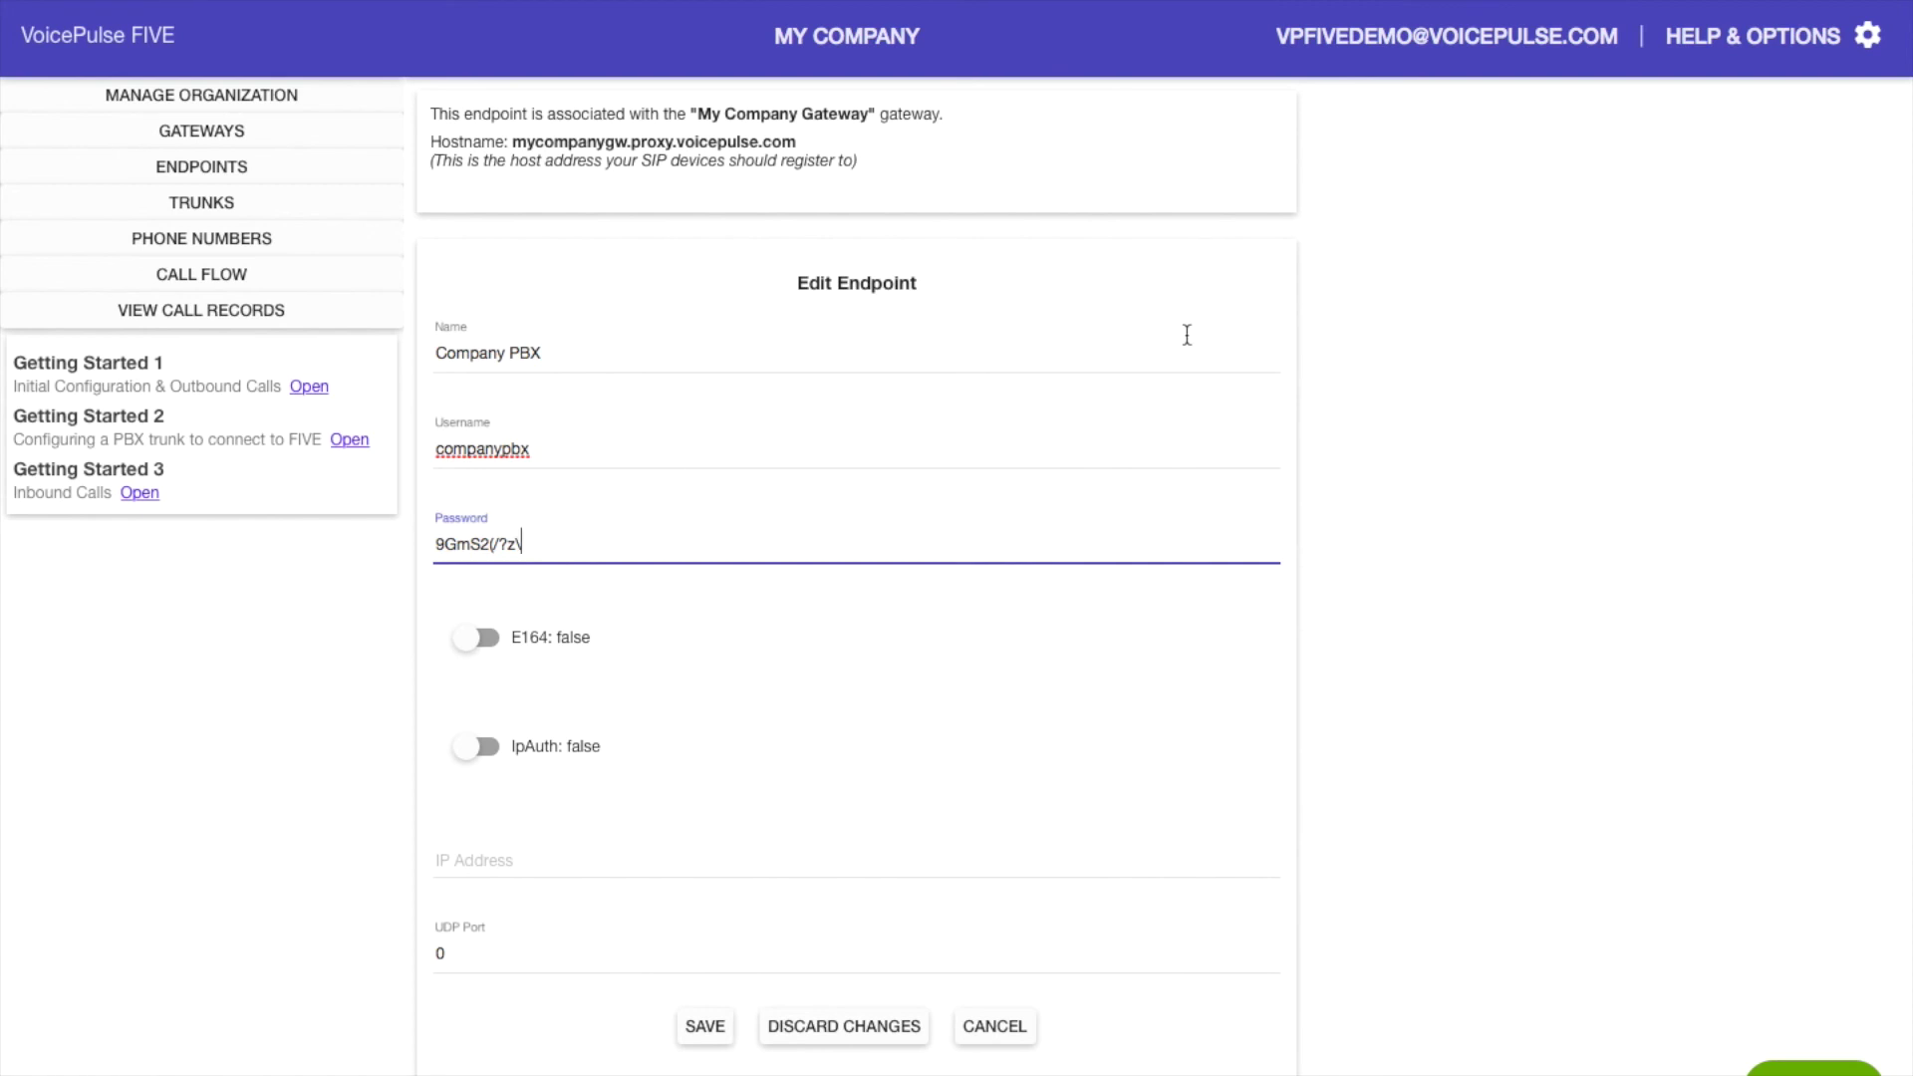
left_click(1378, 589)
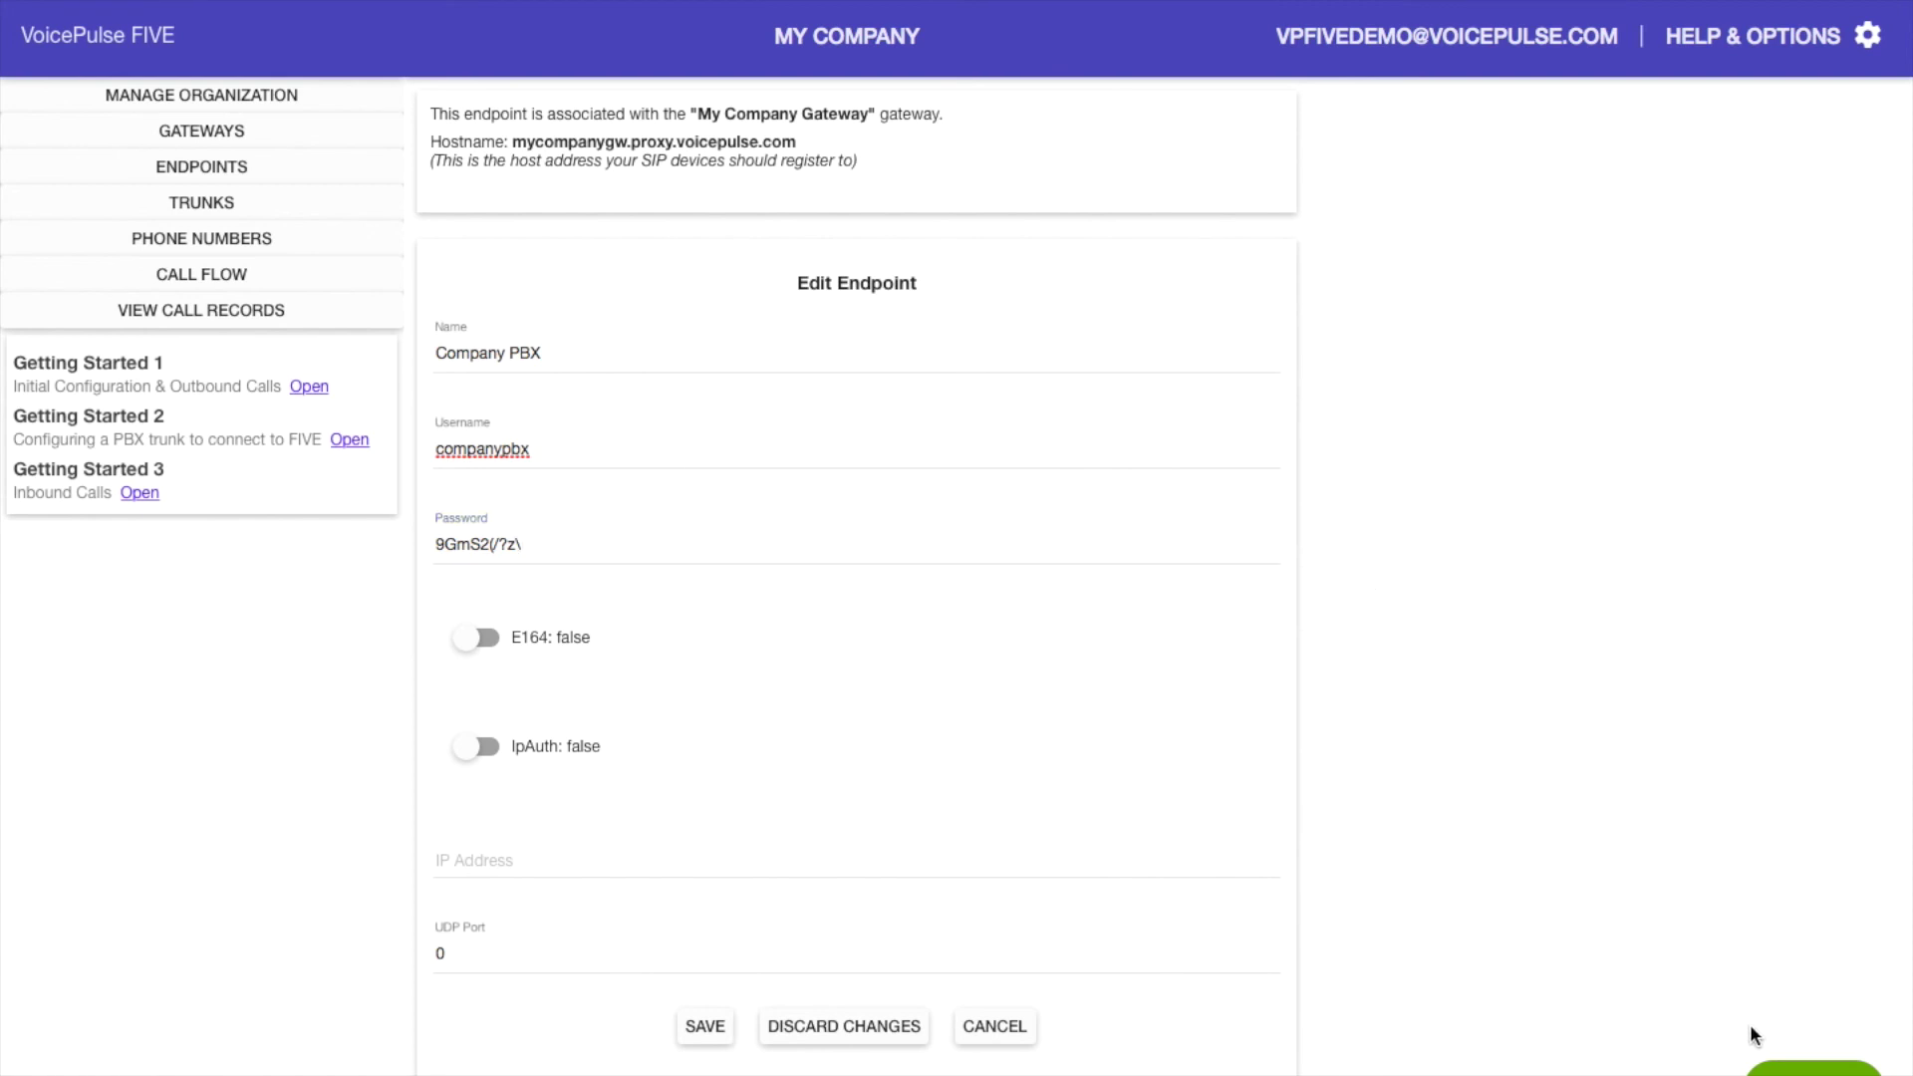
left_click(1813, 1069)
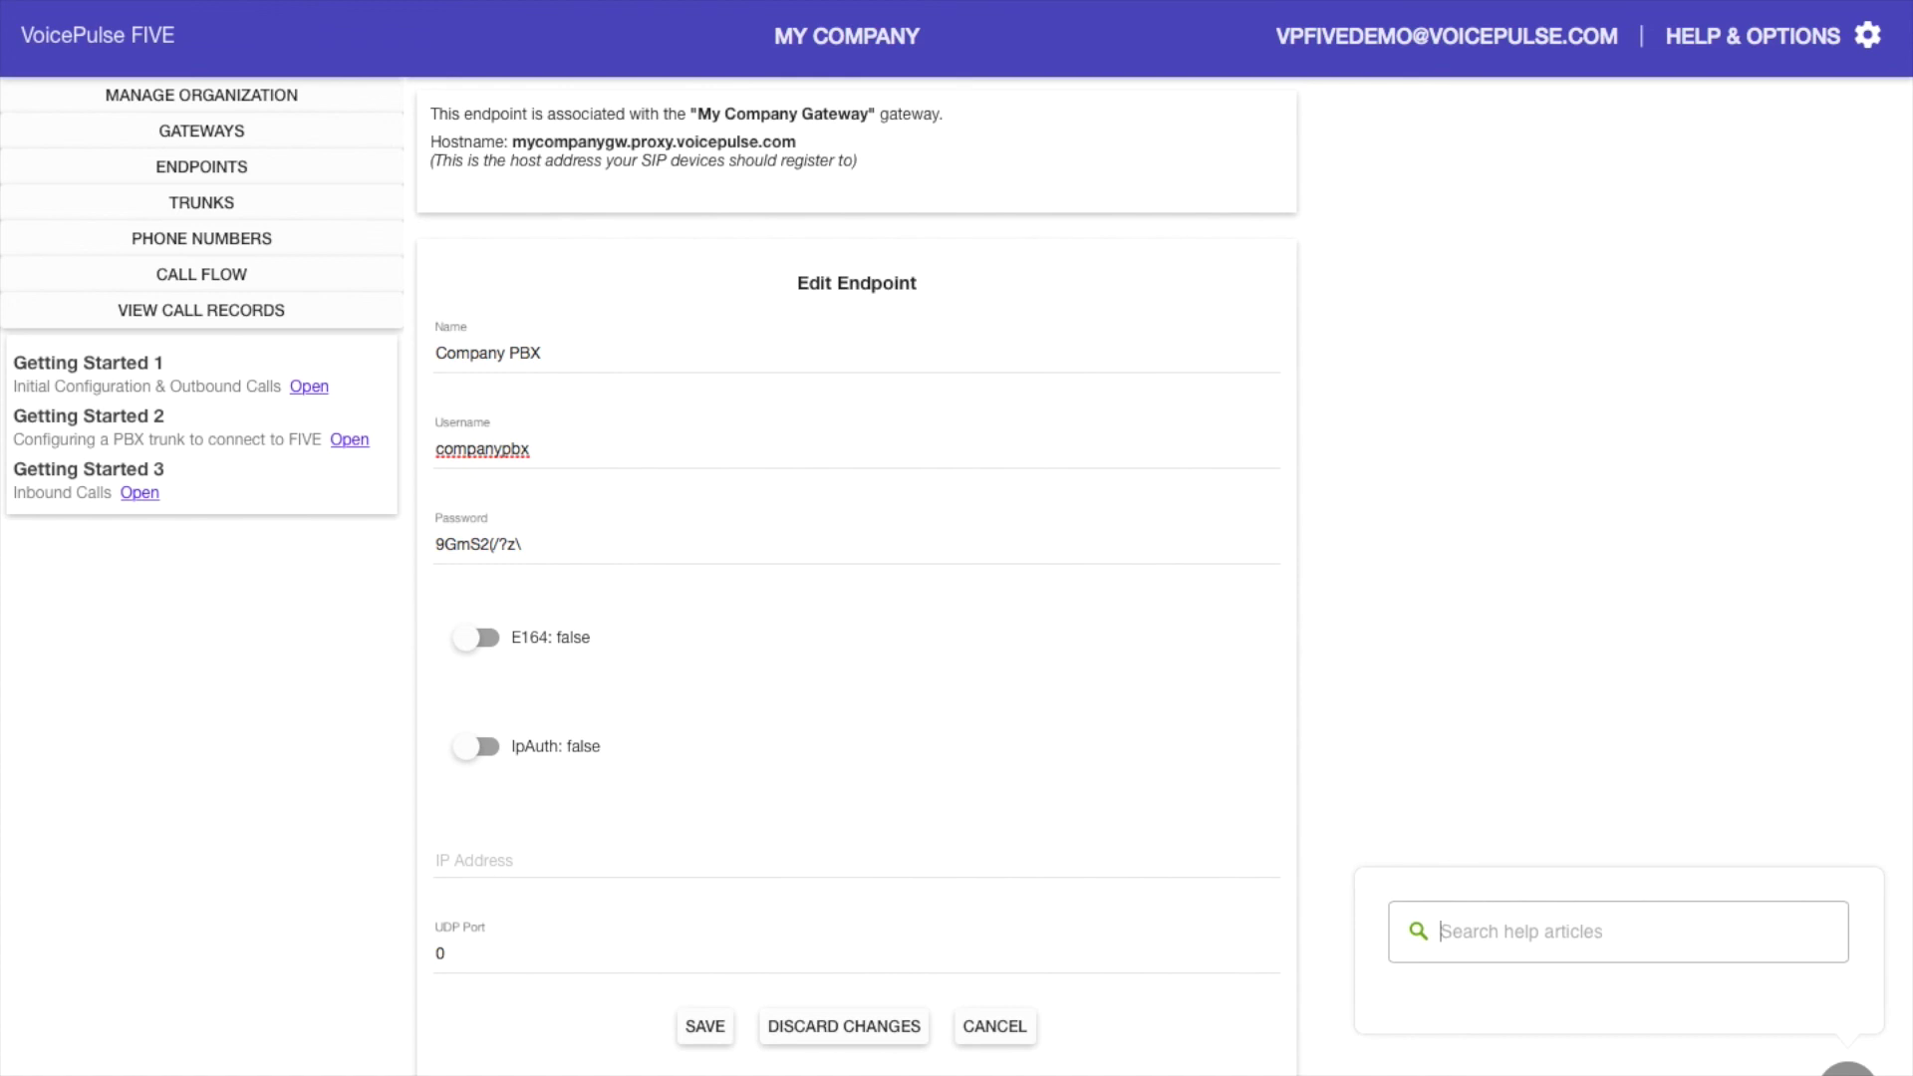
type("Gateways")
key("Return")
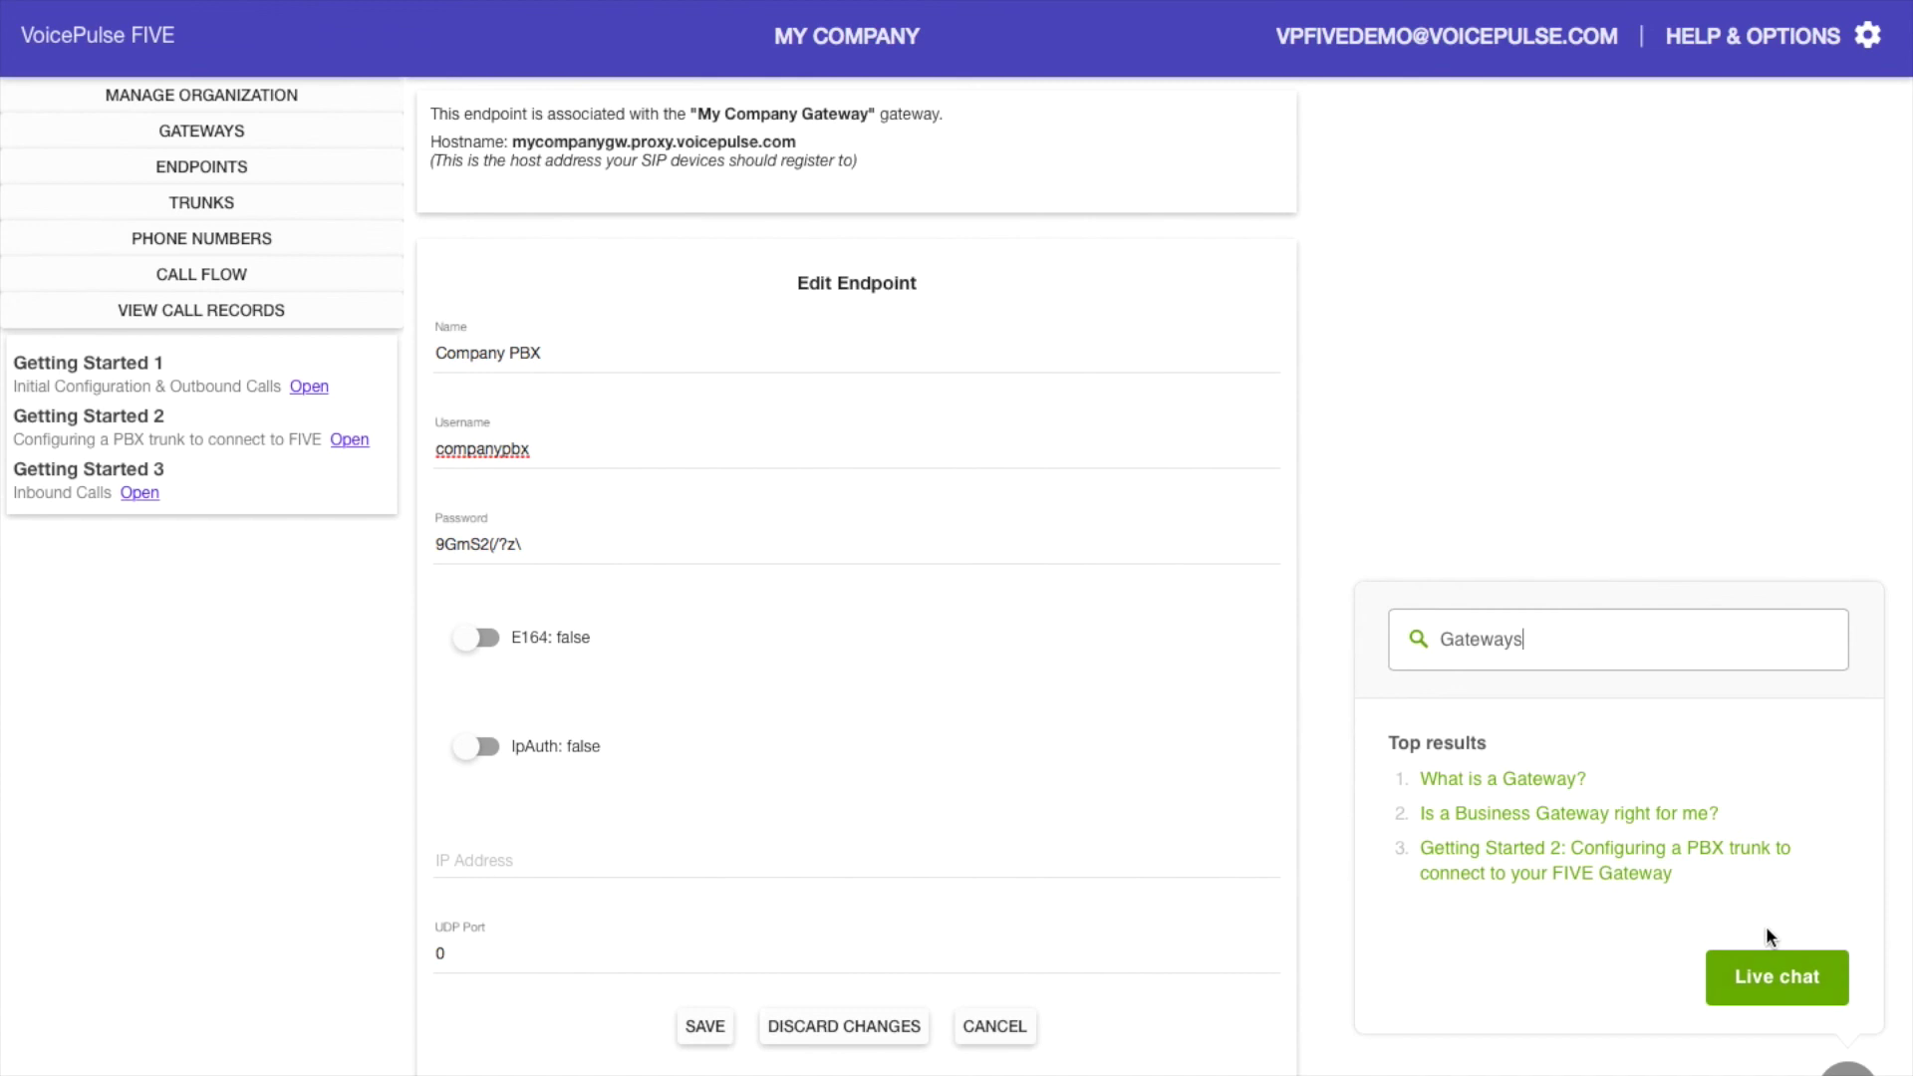
left_click(1769, 1004)
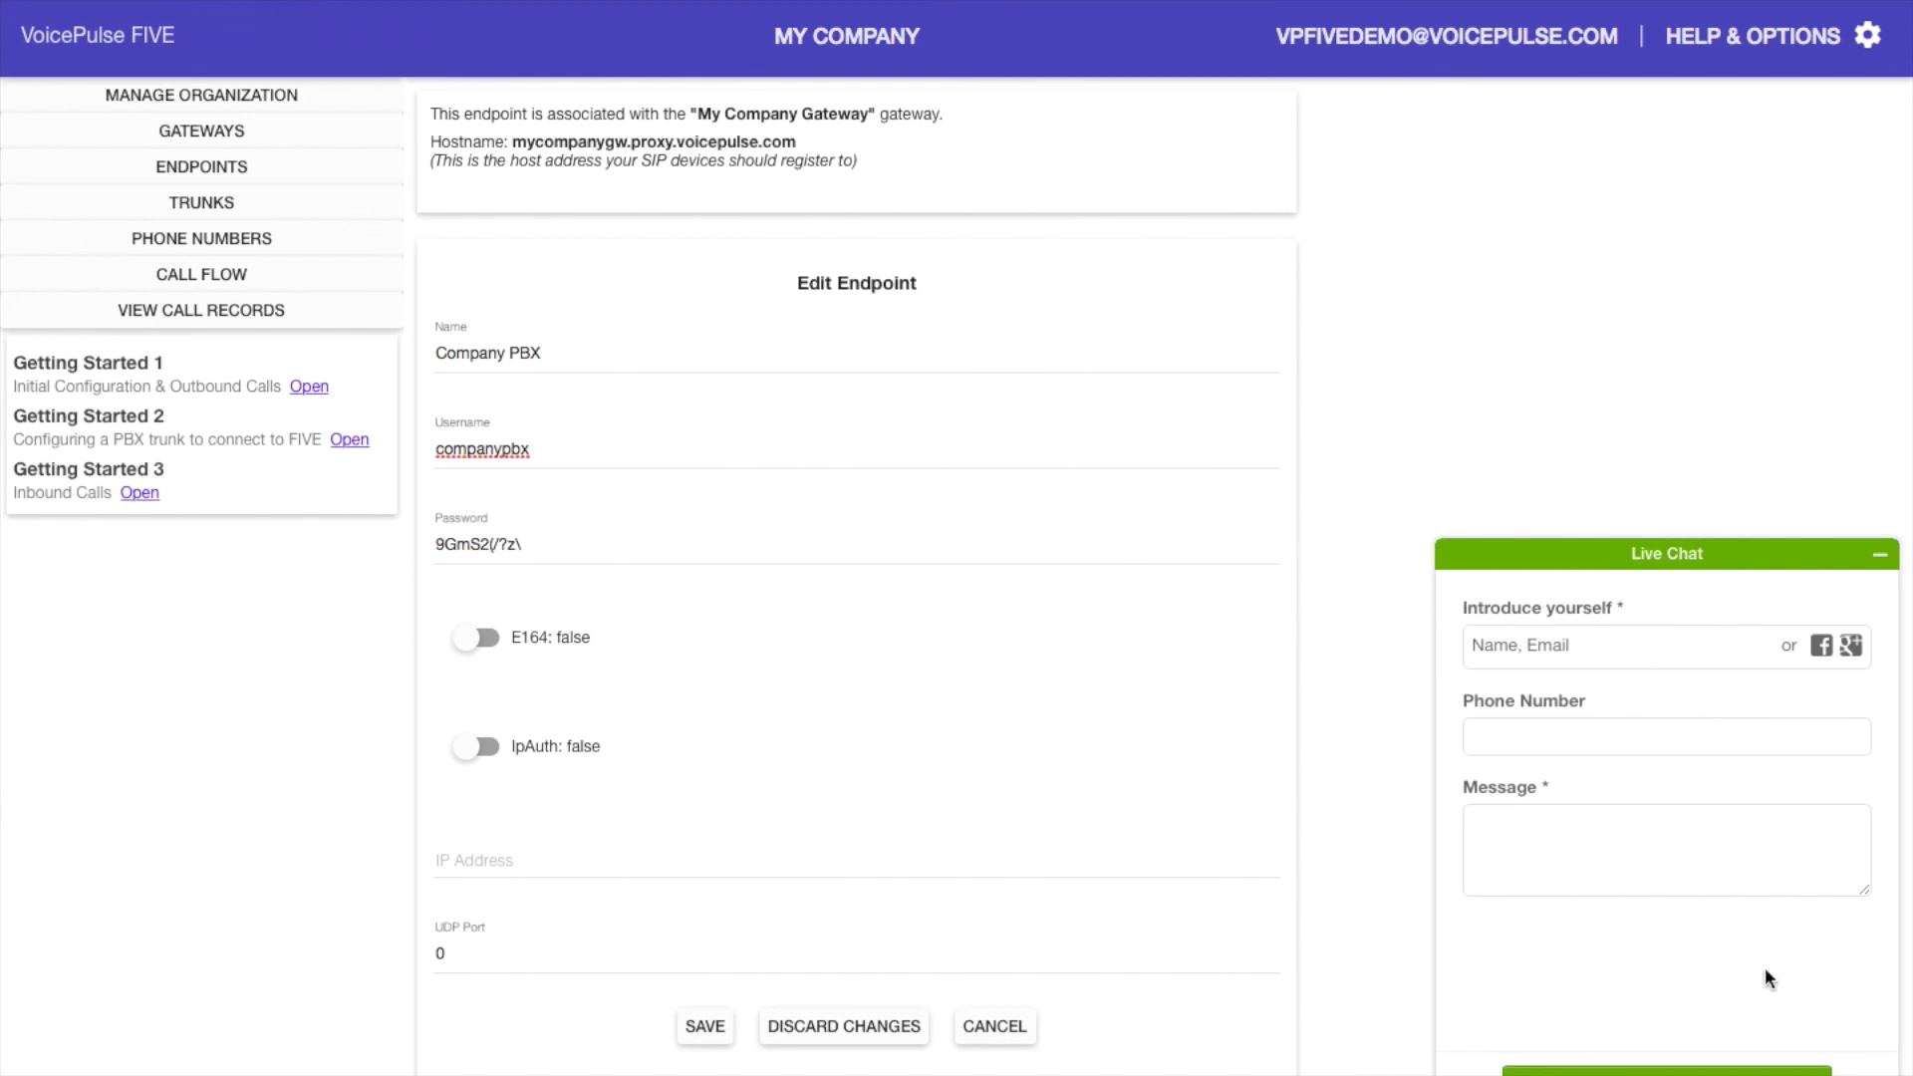
left_click(1881, 559)
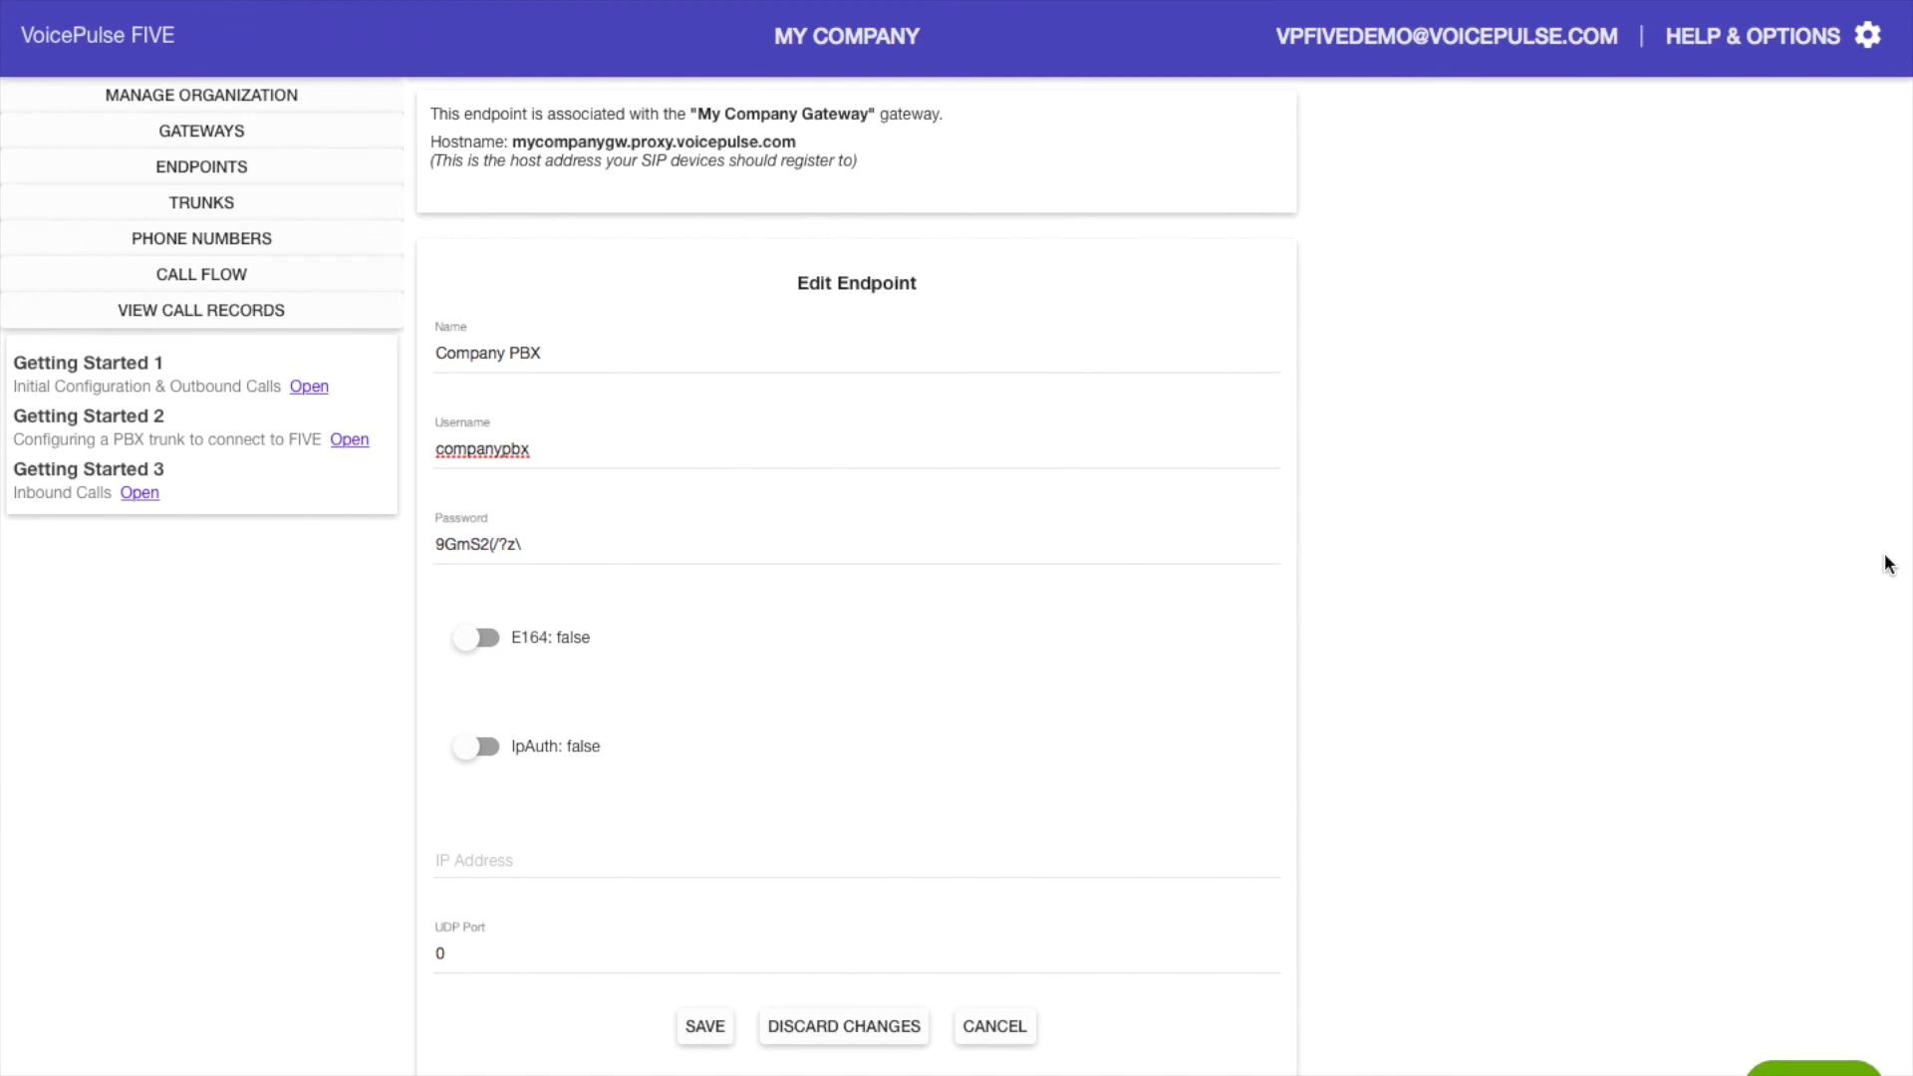